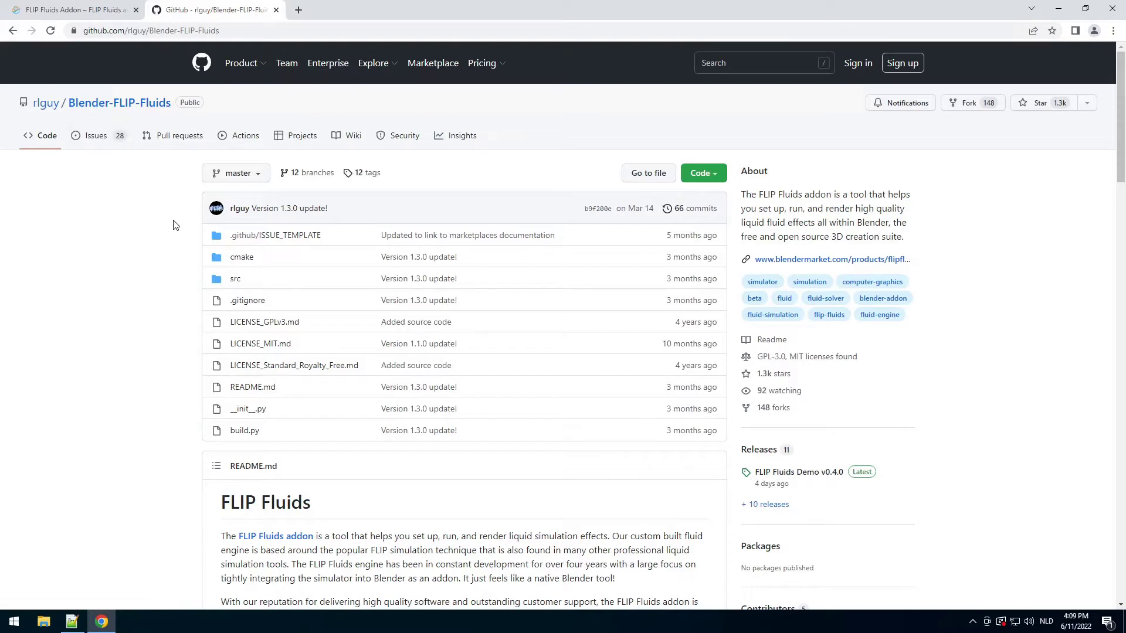
Download the Blender-FLIP-Fluids repository from GitHub as a ZIP.
left_click(702, 175)
left_click(575, 341)
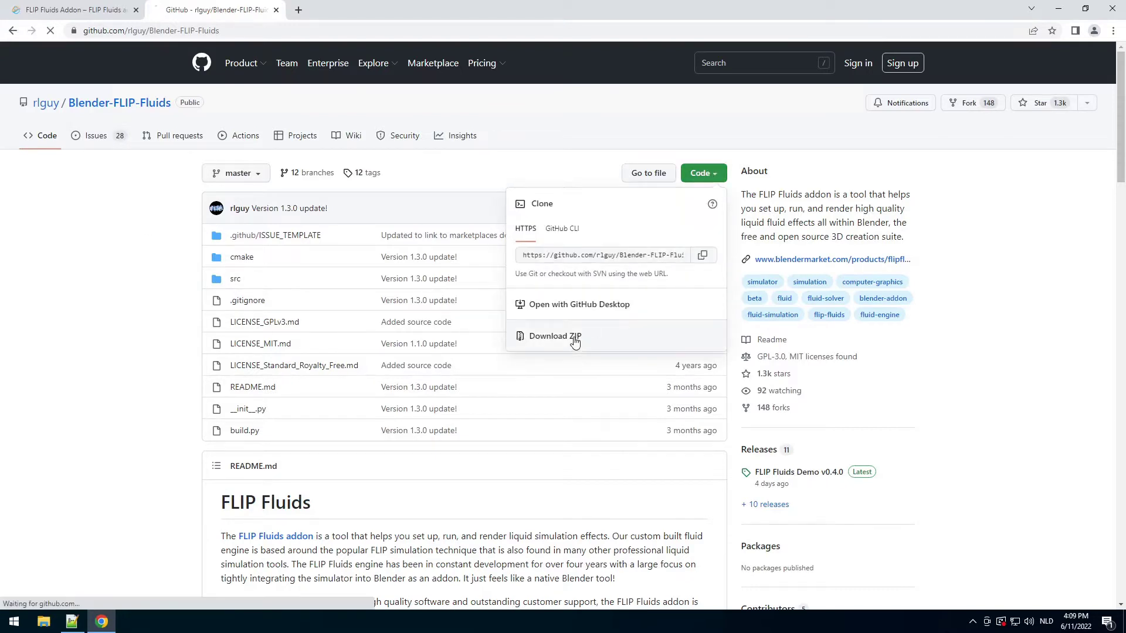
left_click(98, 354)
Locate the CMake and GNU Make lines in the README's Source Code Dependencies list.
scroll(198, 324, "down", 20)
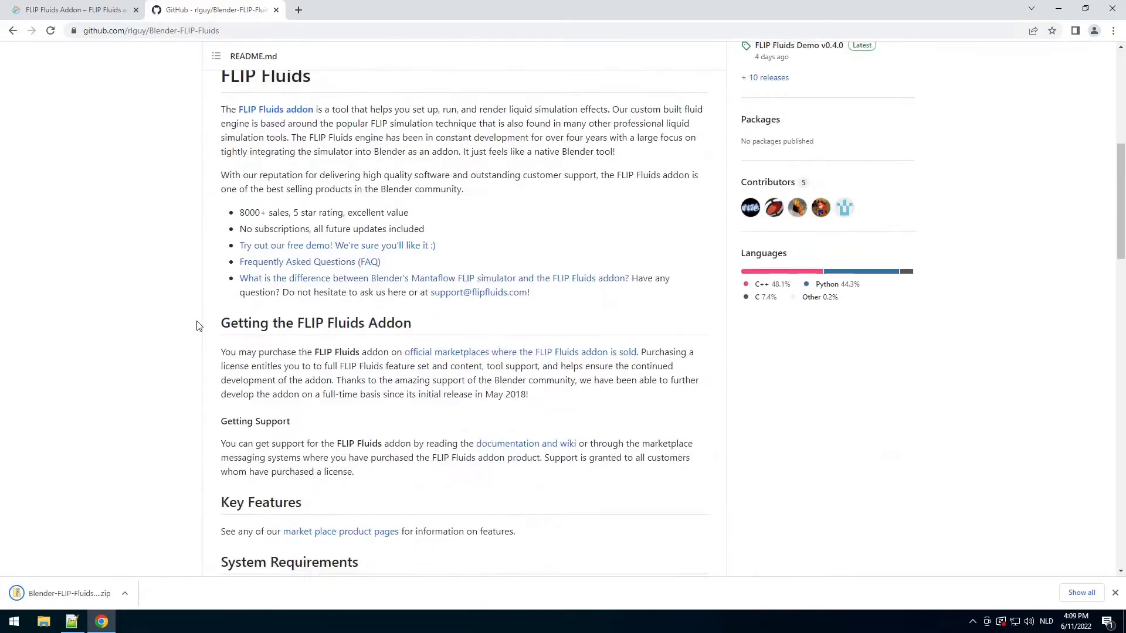
scroll(330, 321, "up", 1)
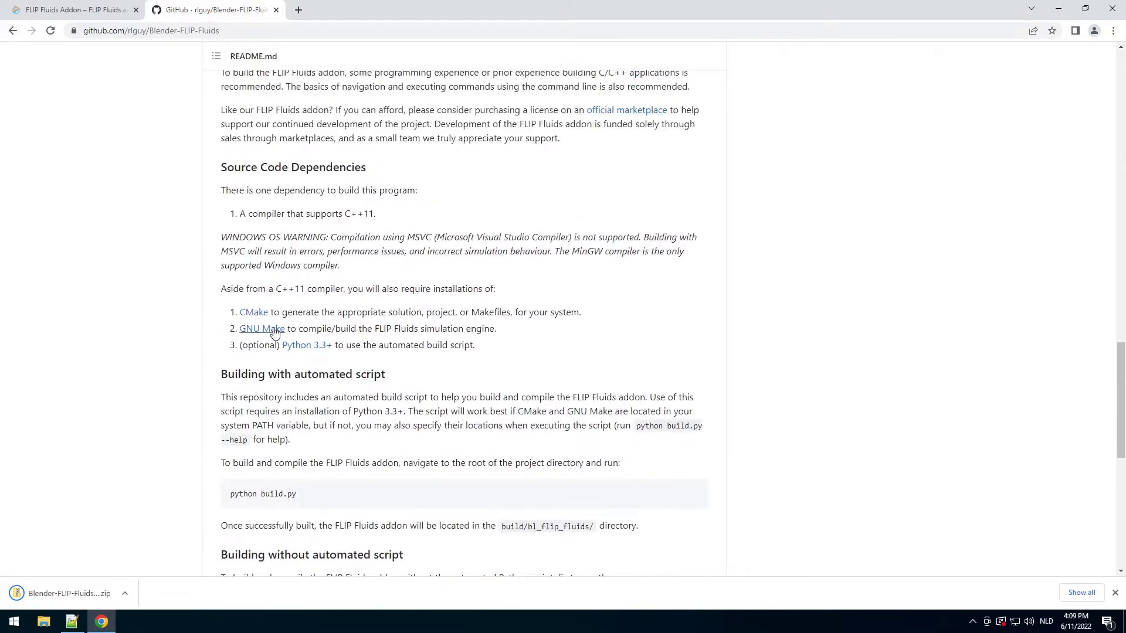
left_click_drag(504, 331, 234, 312)
left_click(508, 337)
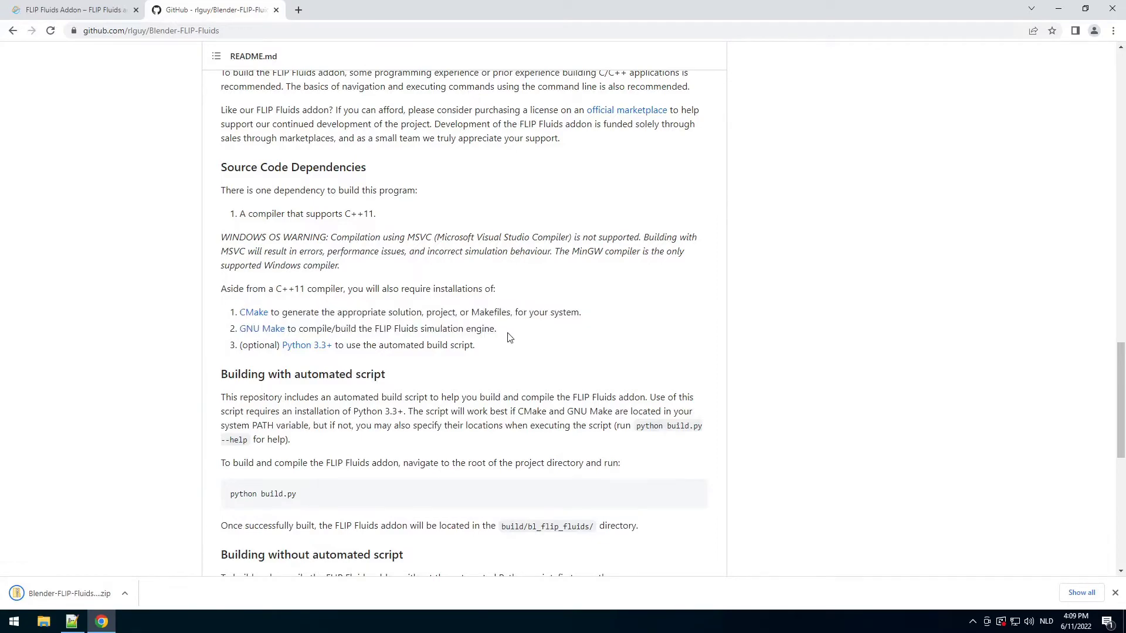
Download cmake-3.23.2-windows-x86_64.msi from the CMake download page, then return to the README.
left_click(256, 312)
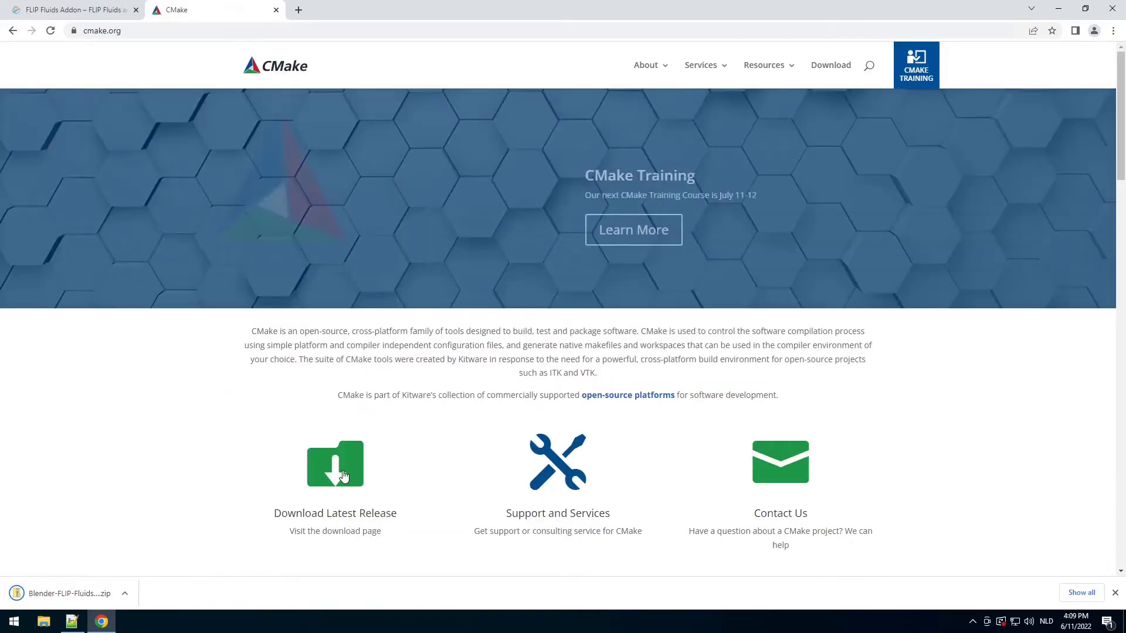
left_click(335, 463)
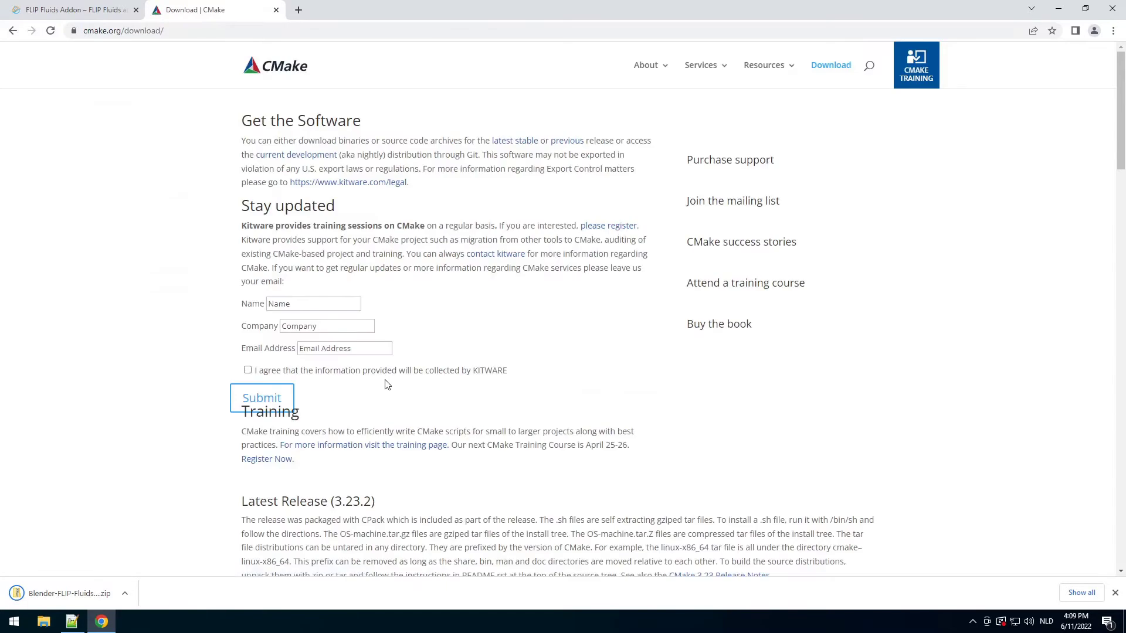
scroll(387, 381, "down", 10)
scroll(413, 338, "up", 1)
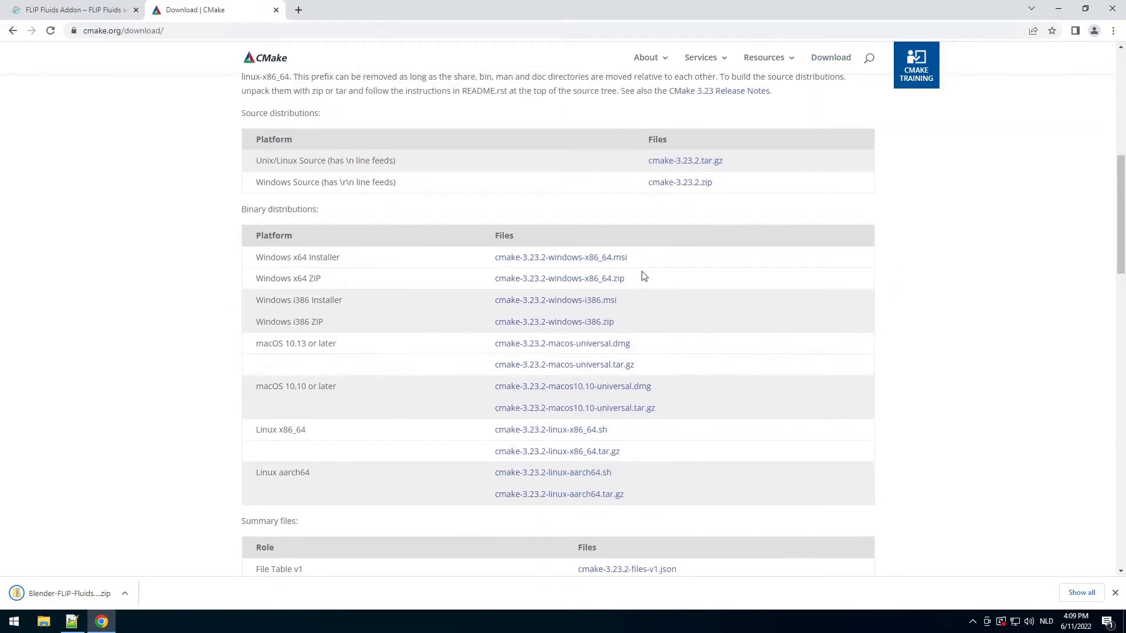
left_click(623, 262)
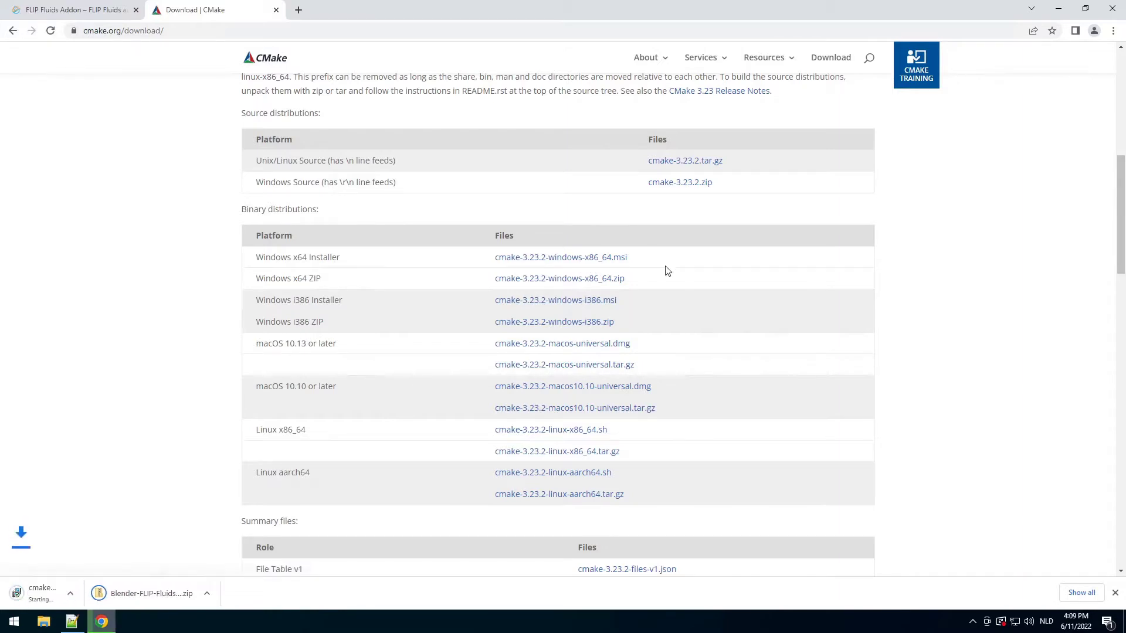
left_click_drag(340, 258, 256, 260)
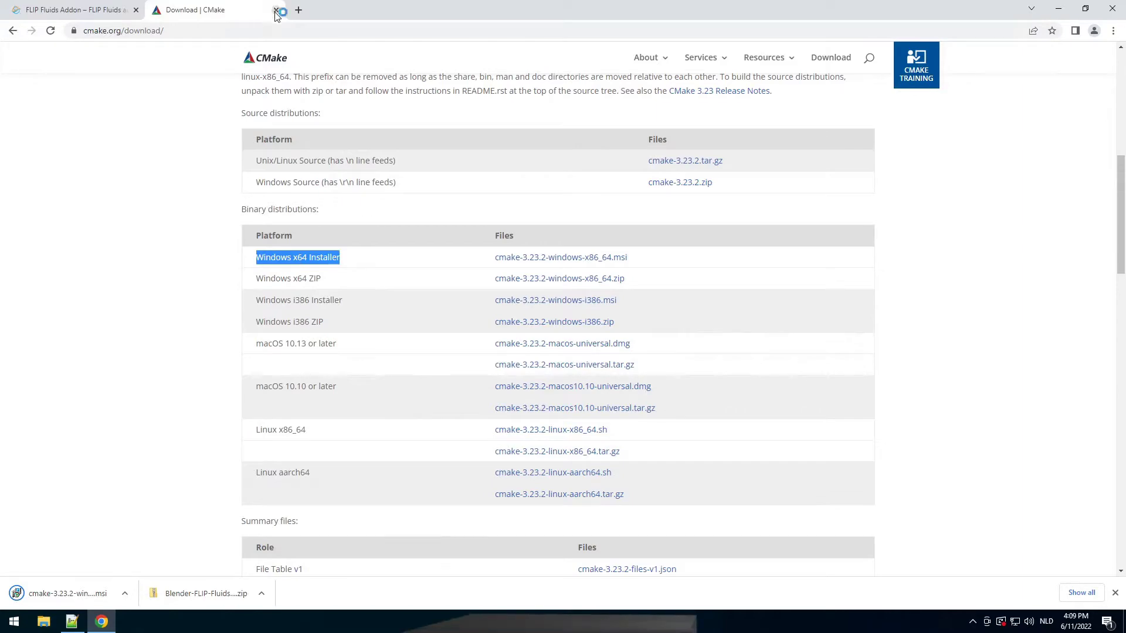
left_click(13, 30)
key("alt+Left")
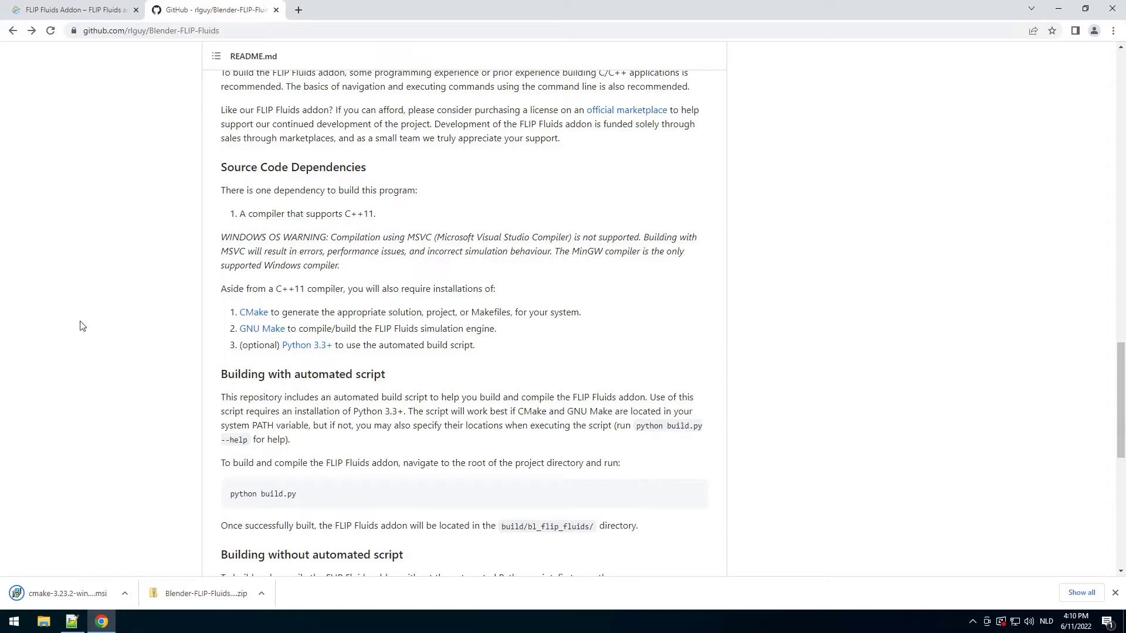
left_click(275, 329)
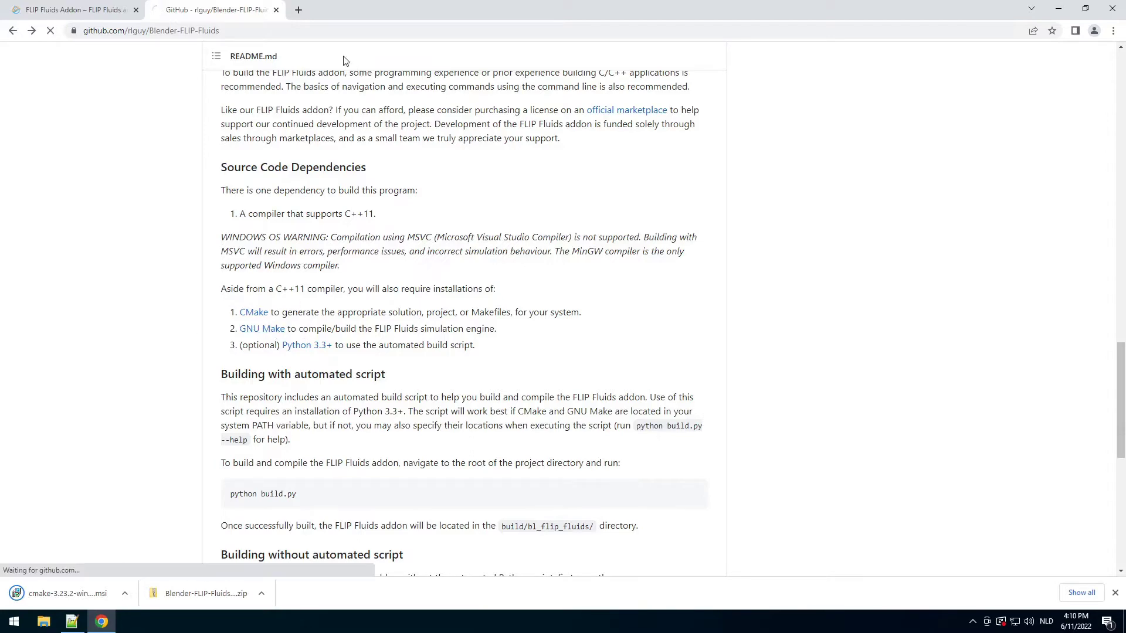
scroll(419, 326, "down", 3)
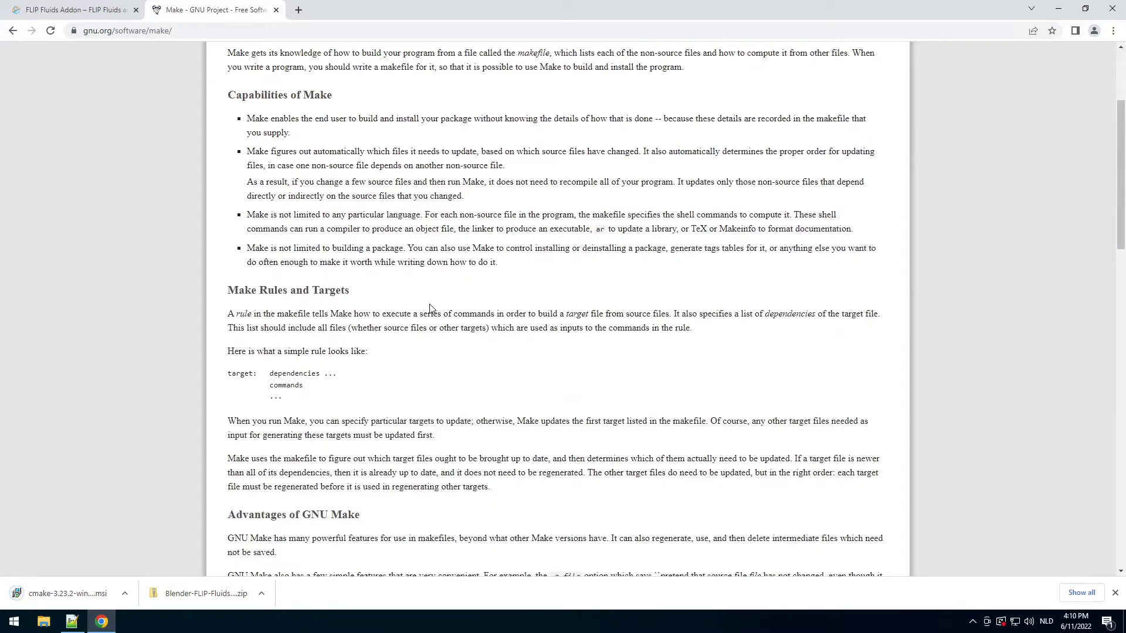
scroll(439, 312, "down", 5)
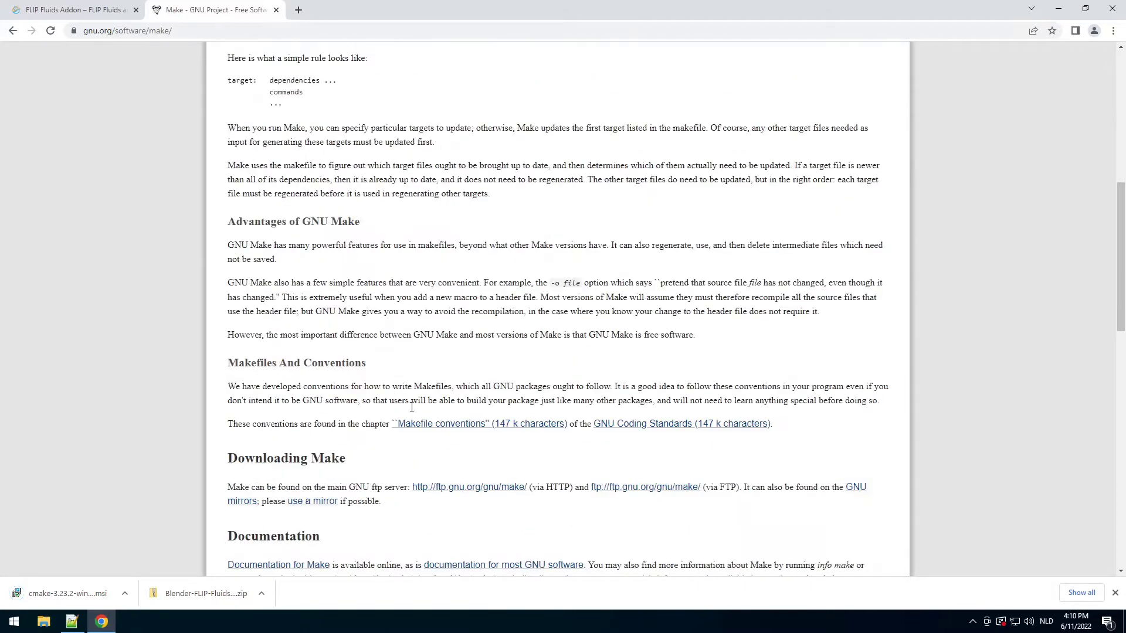
scroll(413, 463, "down", 2)
scroll(416, 472, "up", 4)
left_click(12, 31)
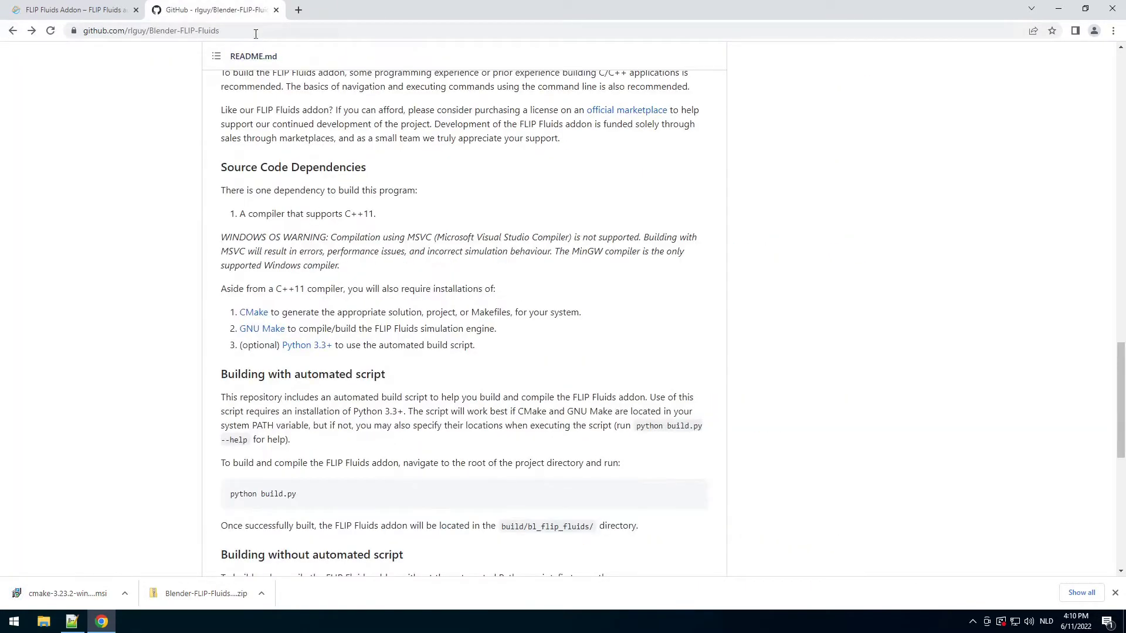
left_click(256, 33)
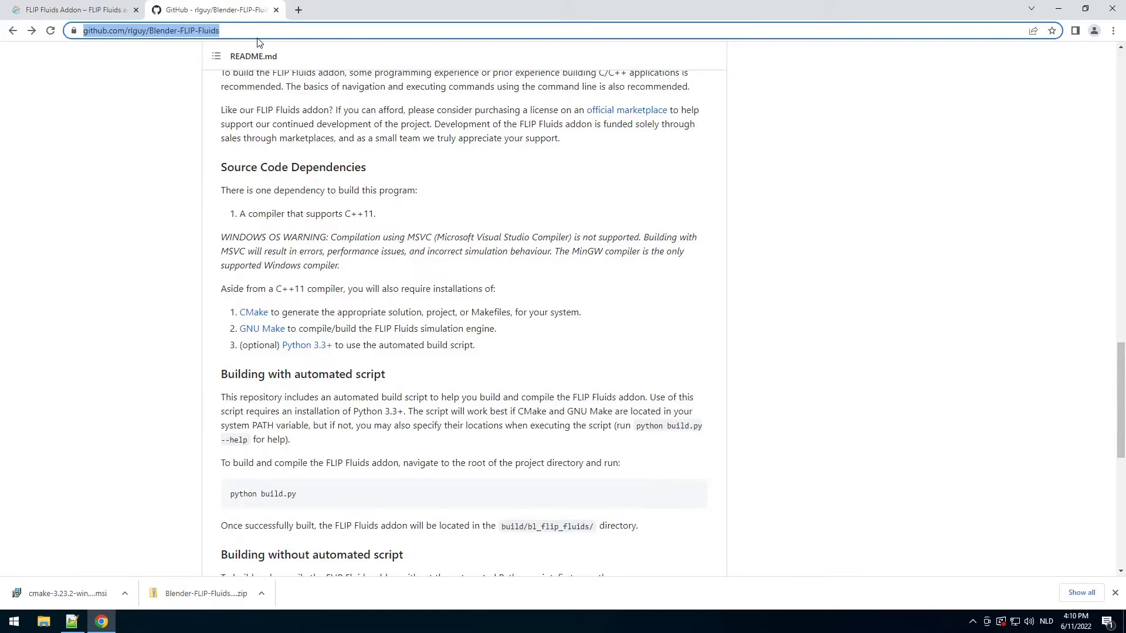
type("https://sourceforge.net/projects/gnuwin32/")
key("Return")
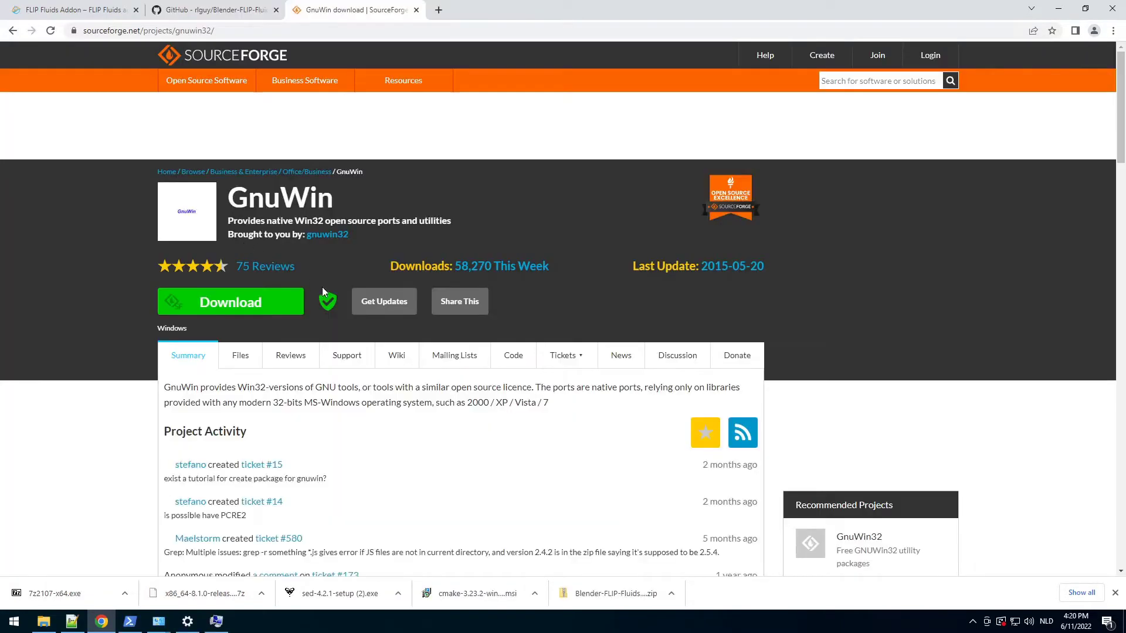
Search the GnuWin project's Files listing on SourceForge for 'make'.
left_click(238, 356)
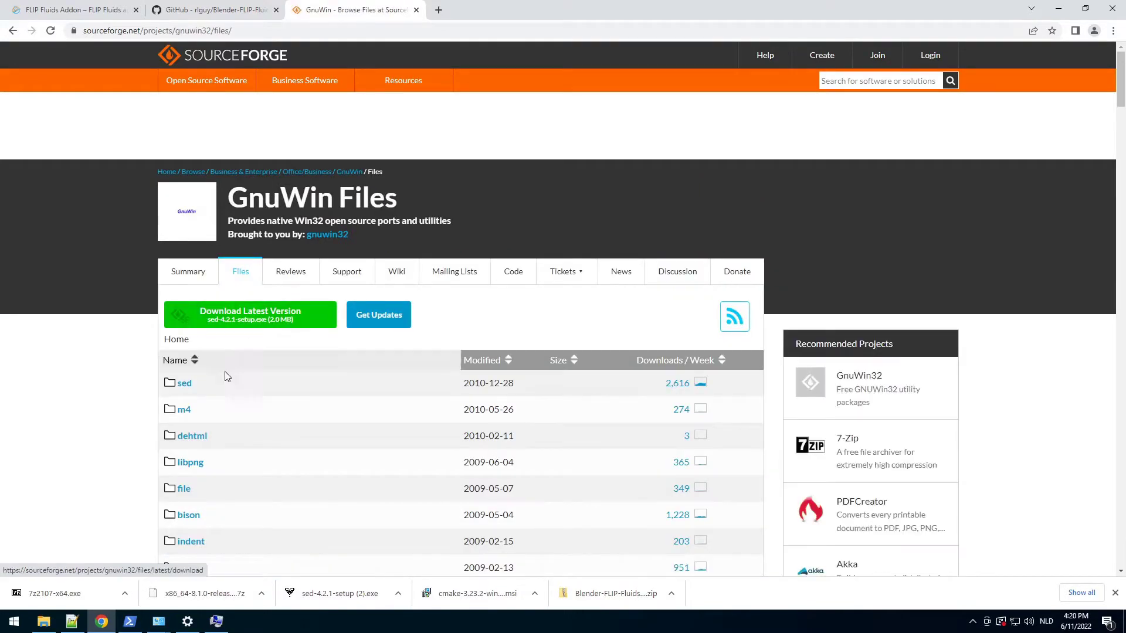
scroll(294, 398, "down", 1)
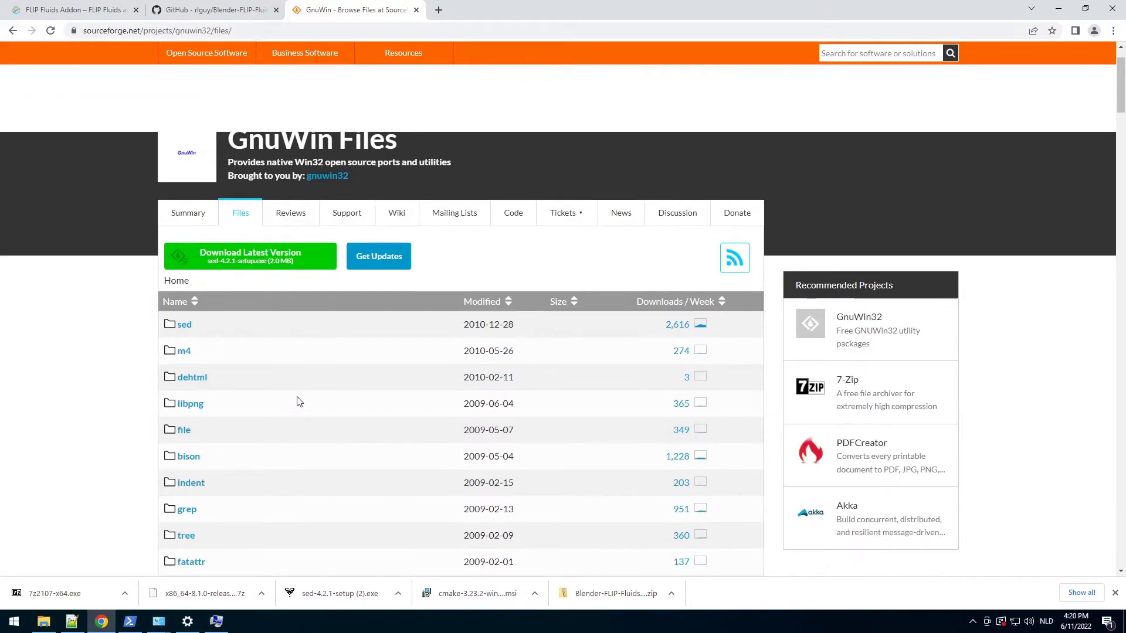
scroll(275, 393, "down", 5)
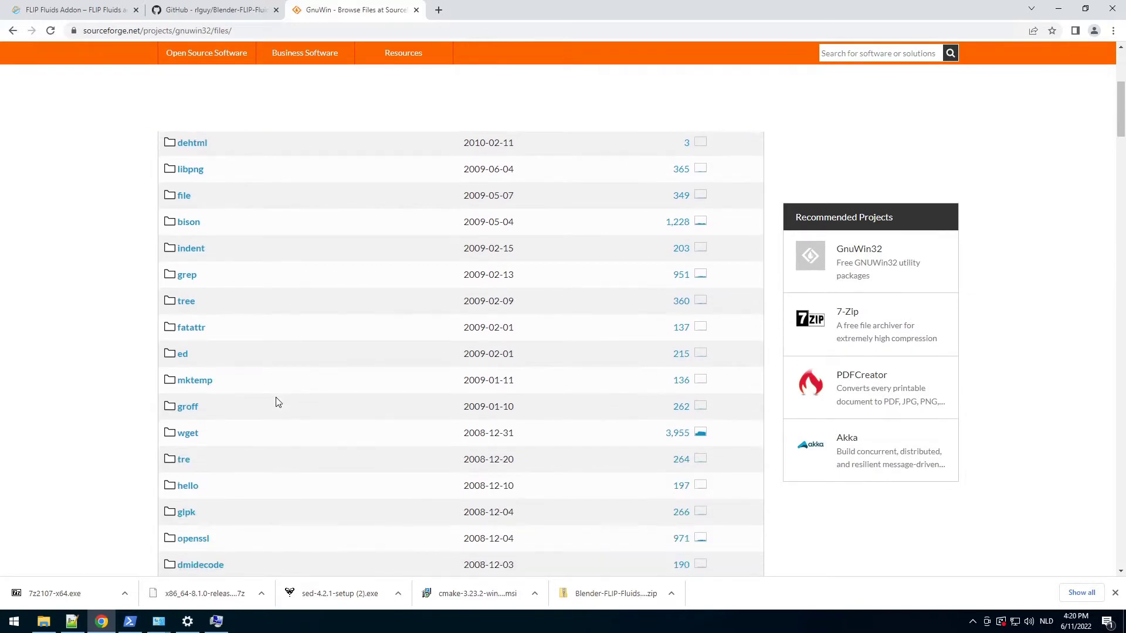
scroll(264, 399, "down", 7)
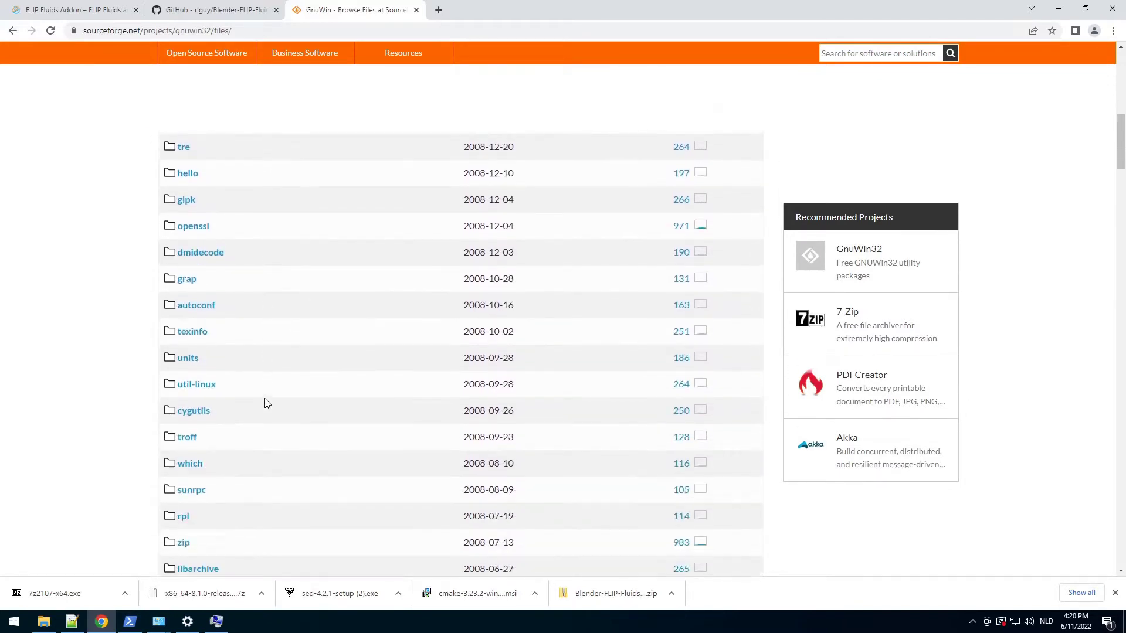
scroll(264, 403, "down", 9)
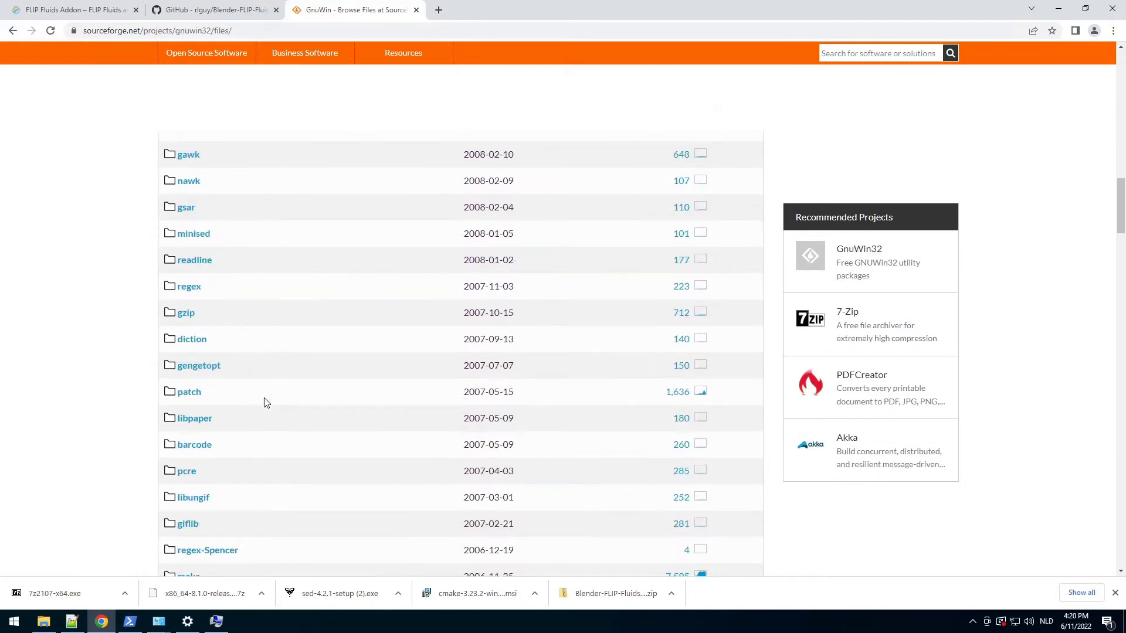
key("ctrl+f")
type("makwe")
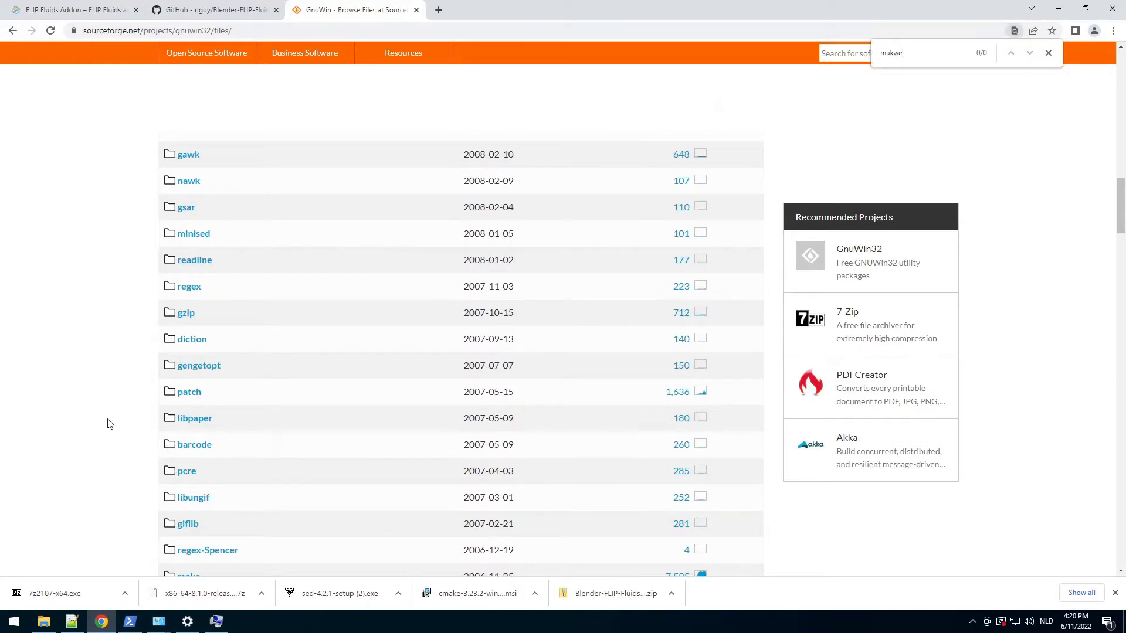
key("ctrl+f")
type("make")
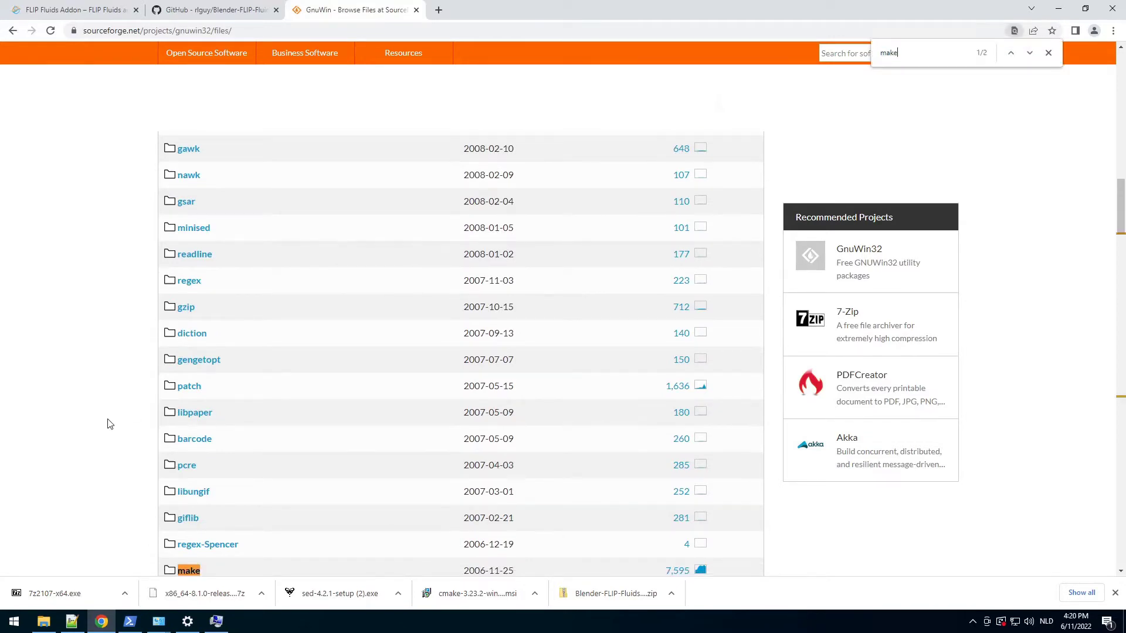
Download make-3.81.exe from the make > 3.81 folder.
scroll(259, 511, "down", 1)
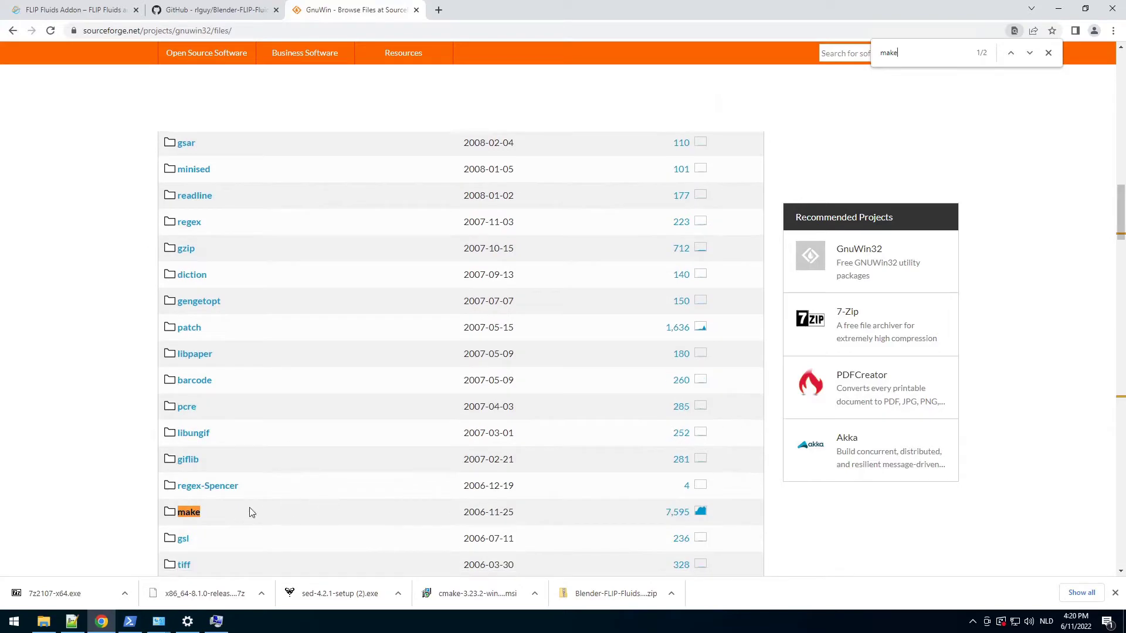
left_click(197, 511)
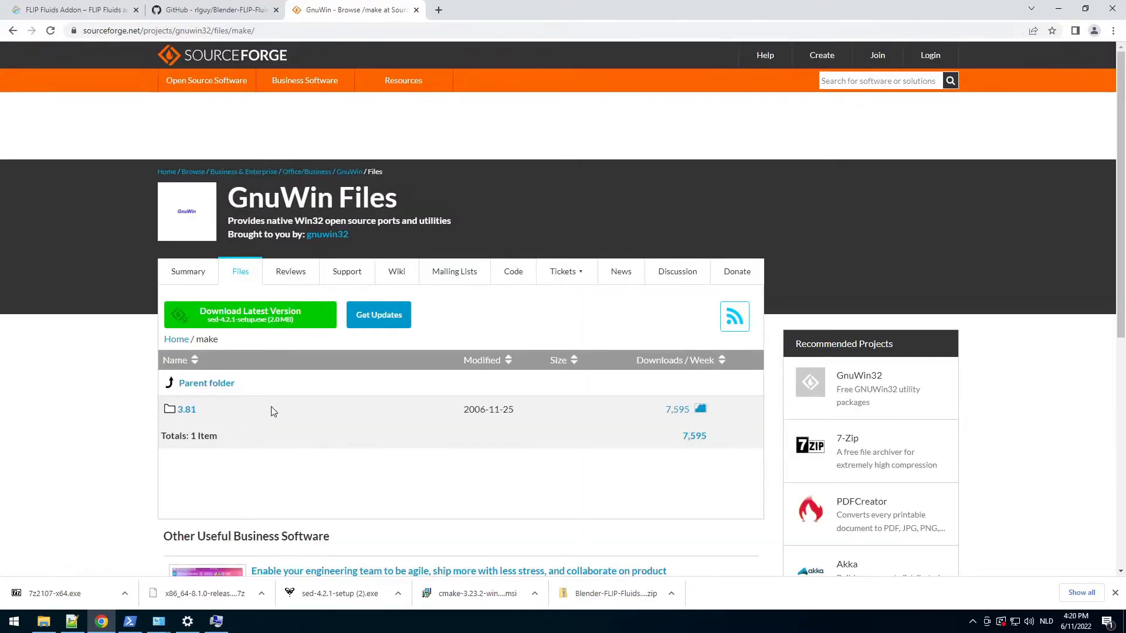
left_click(187, 410)
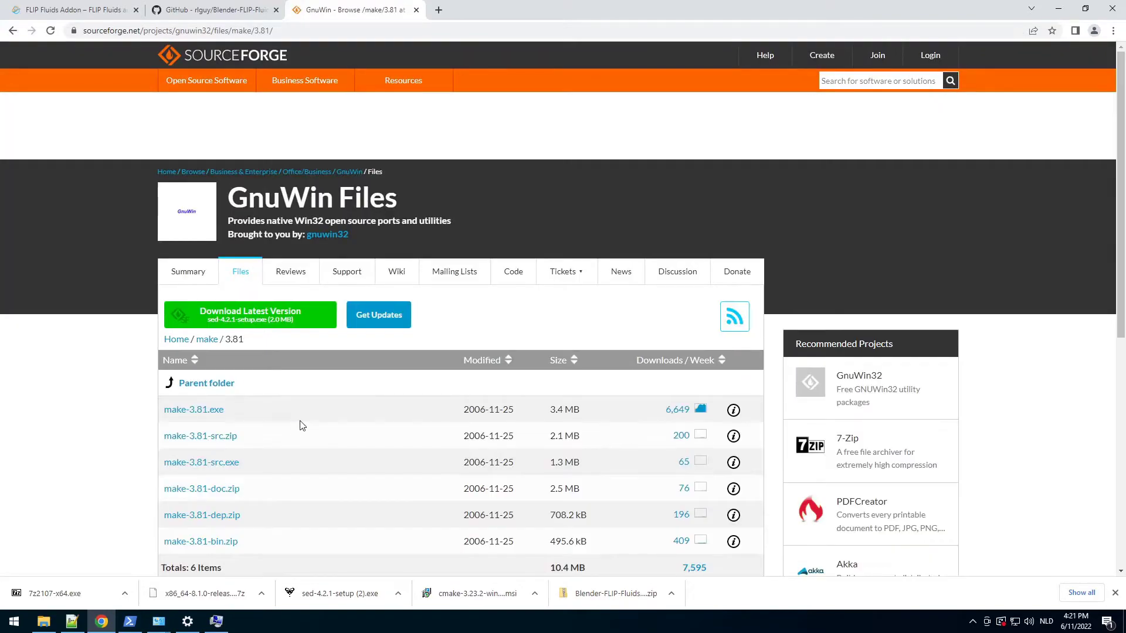
scroll(299, 381, "down", 2)
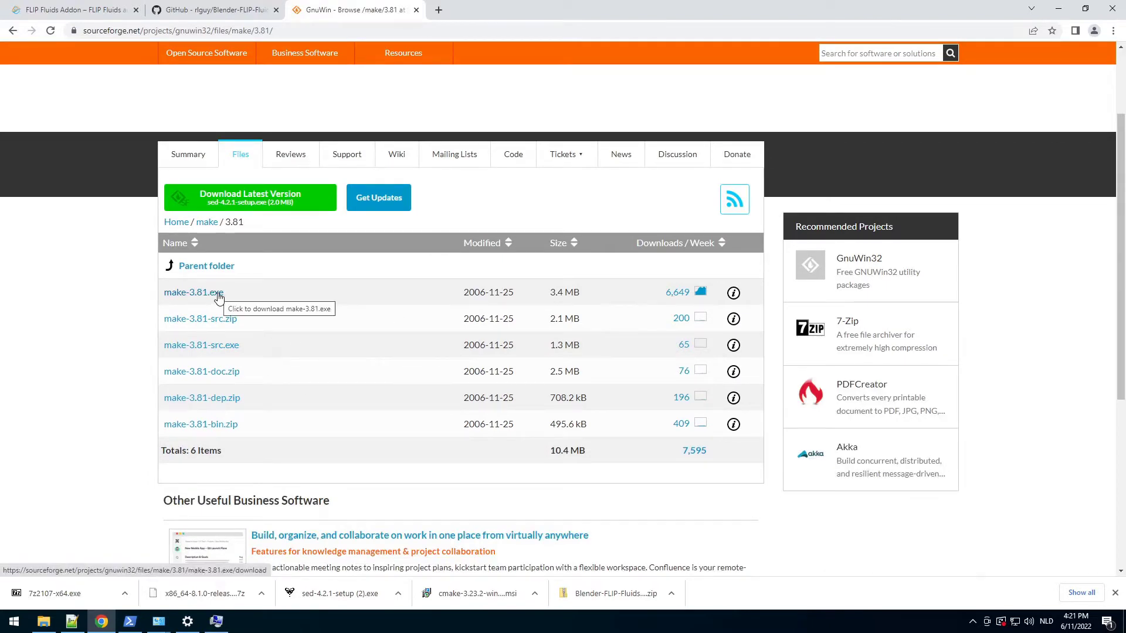
left_click(210, 295)
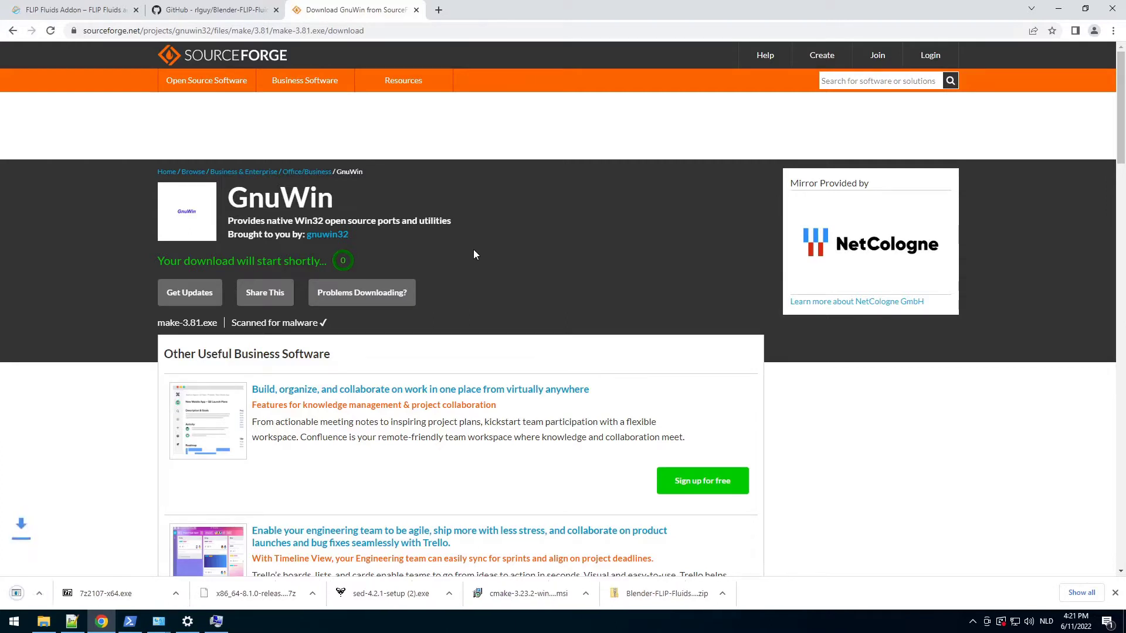
Install Make 3.81 with the license accepted and all default settings, then finish.
left_click(80, 599)
left_click(480, 369)
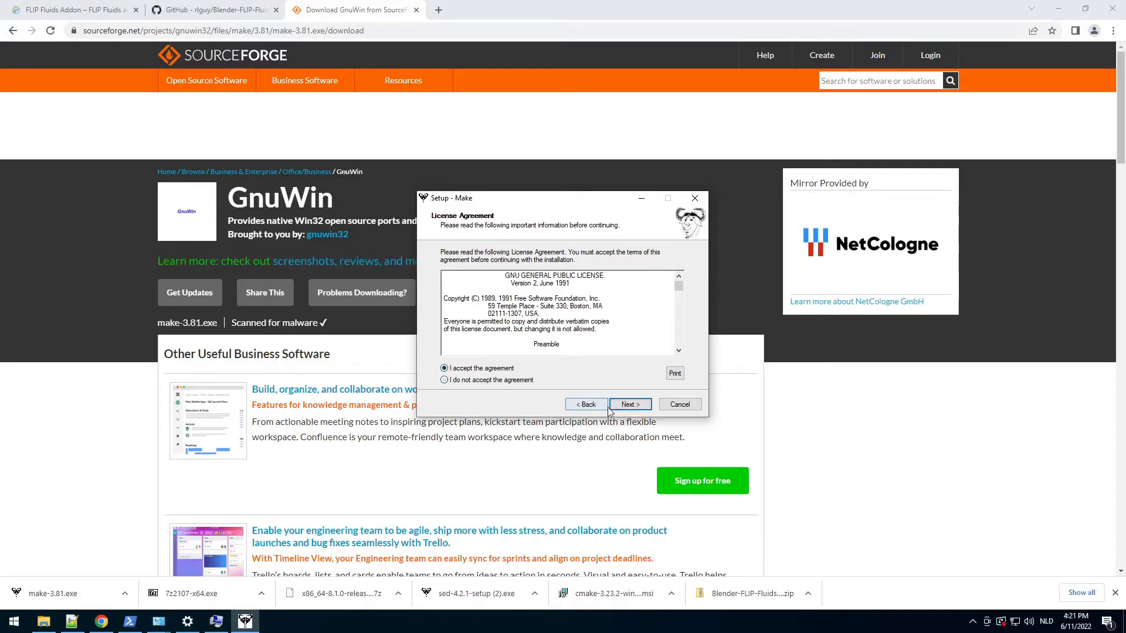
left_click(630, 405)
left_click(634, 410)
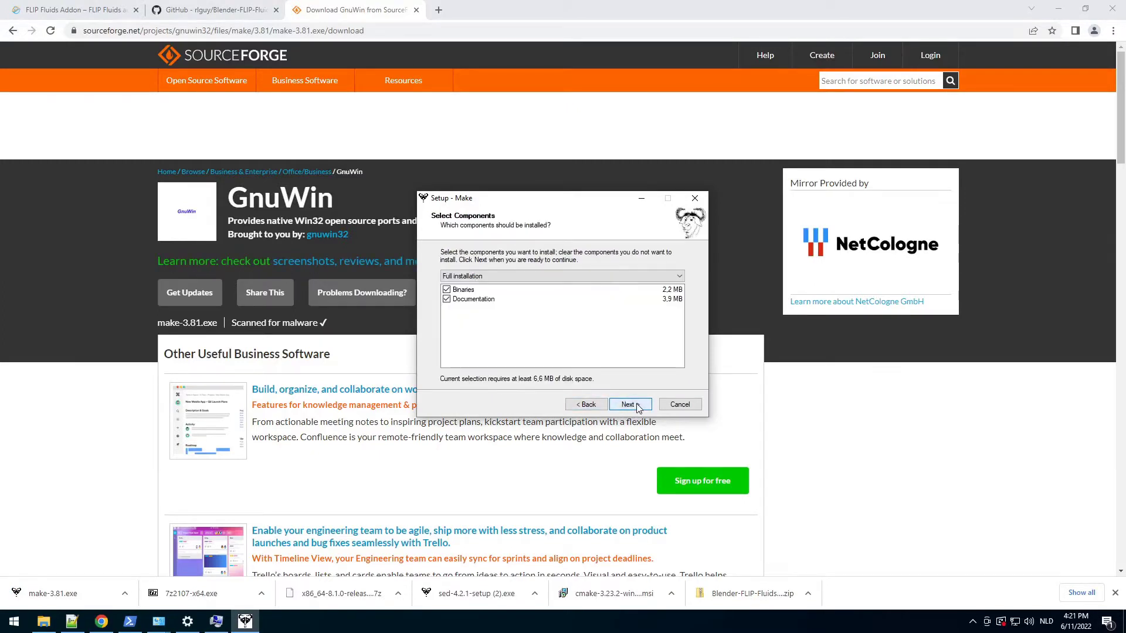
left_click(640, 405)
left_click(642, 405)
left_click(639, 405)
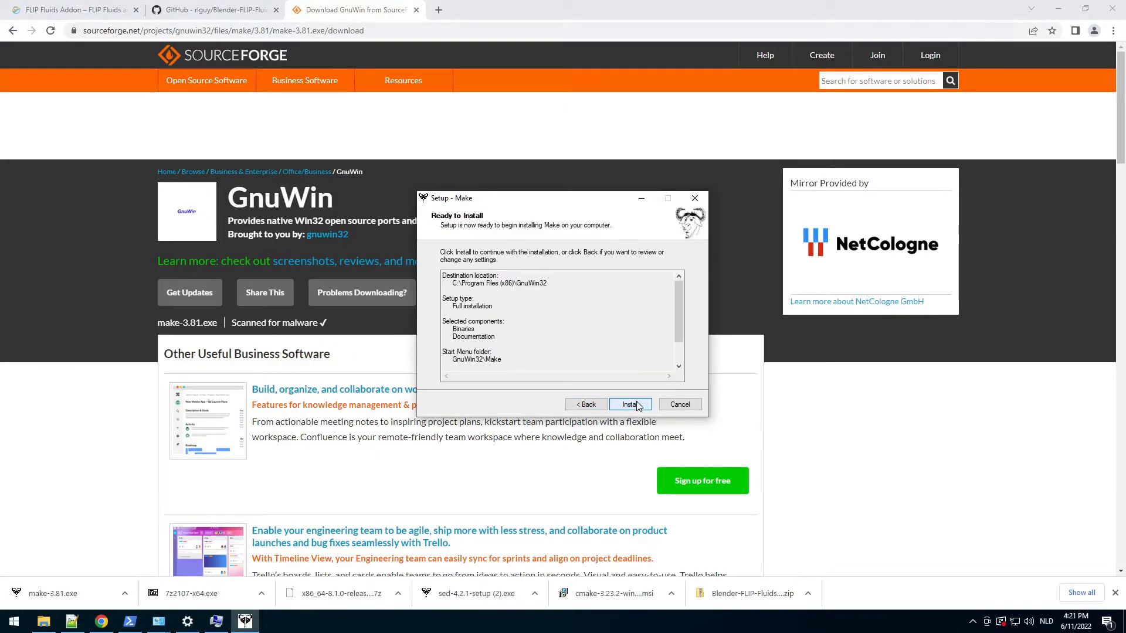
left_click(636, 404)
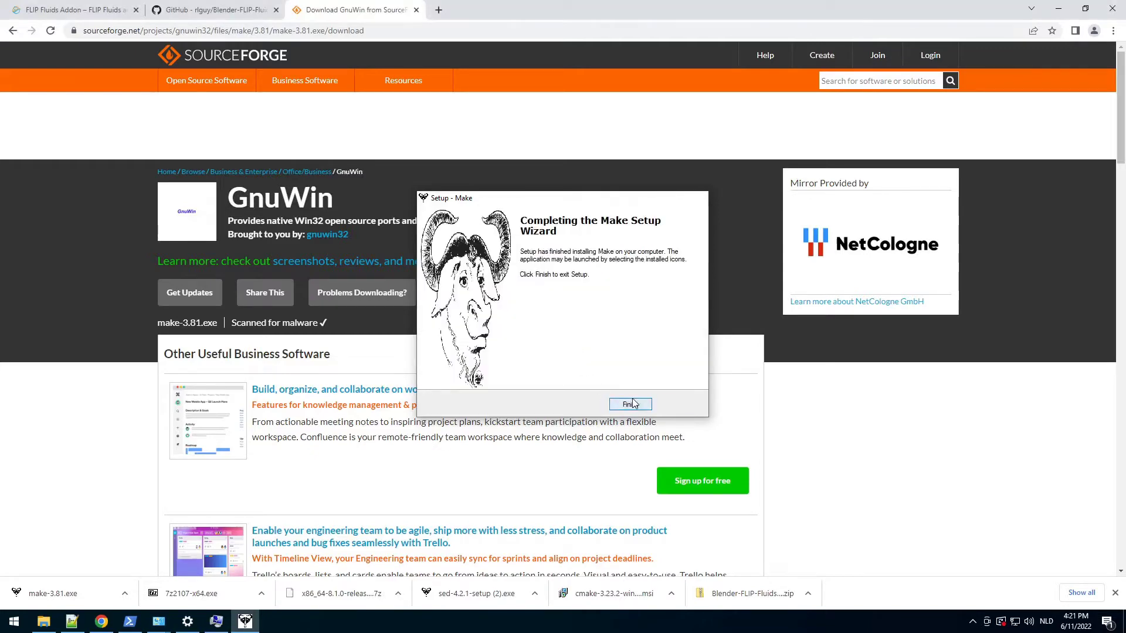
left_click(630, 404)
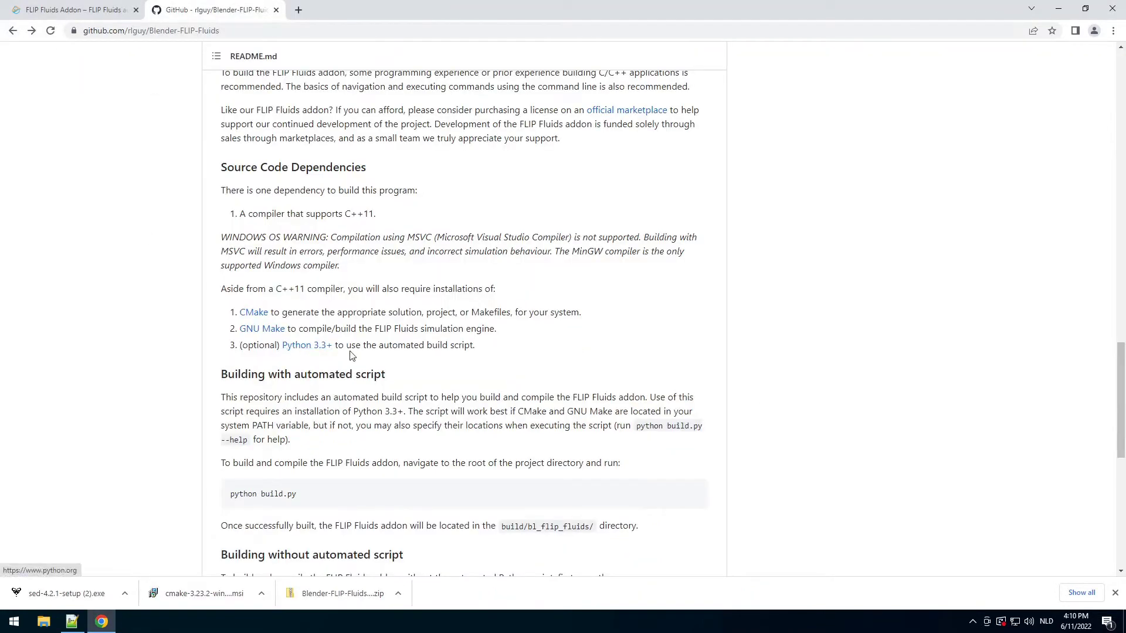
Highlight 'automated build script' in the README and scroll through the build instructions.
mouse_move(384, 346)
left_mouse_down()
mouse_move(490, 351)
mouse_move(378, 347)
left_mouse_up()
scroll(400, 369, "down", 1)
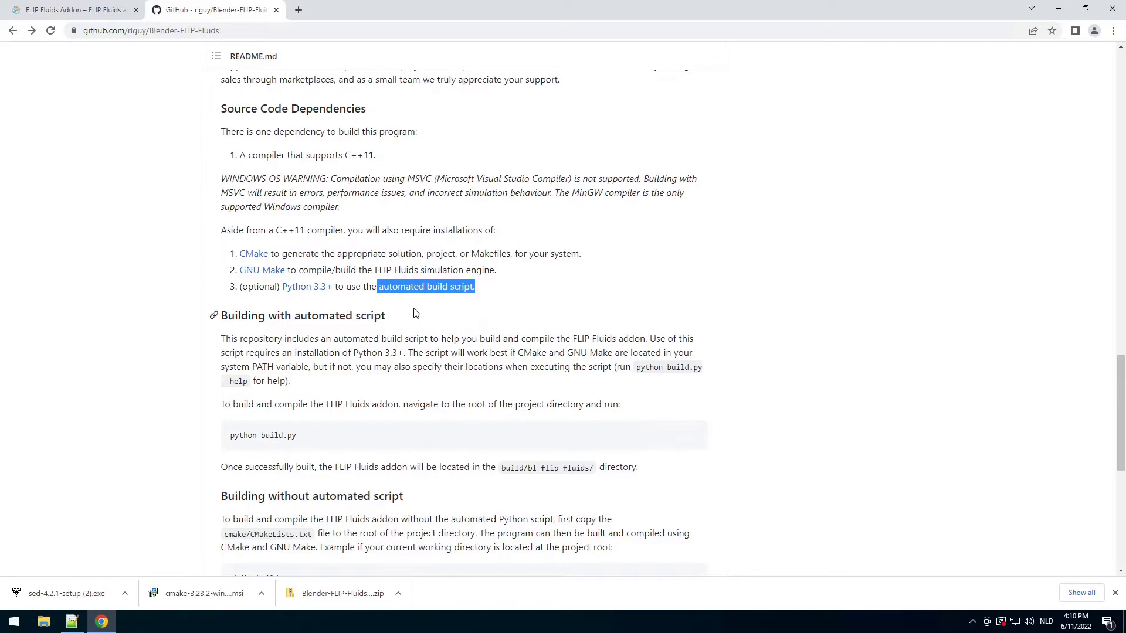
scroll(392, 355, "down", 1)
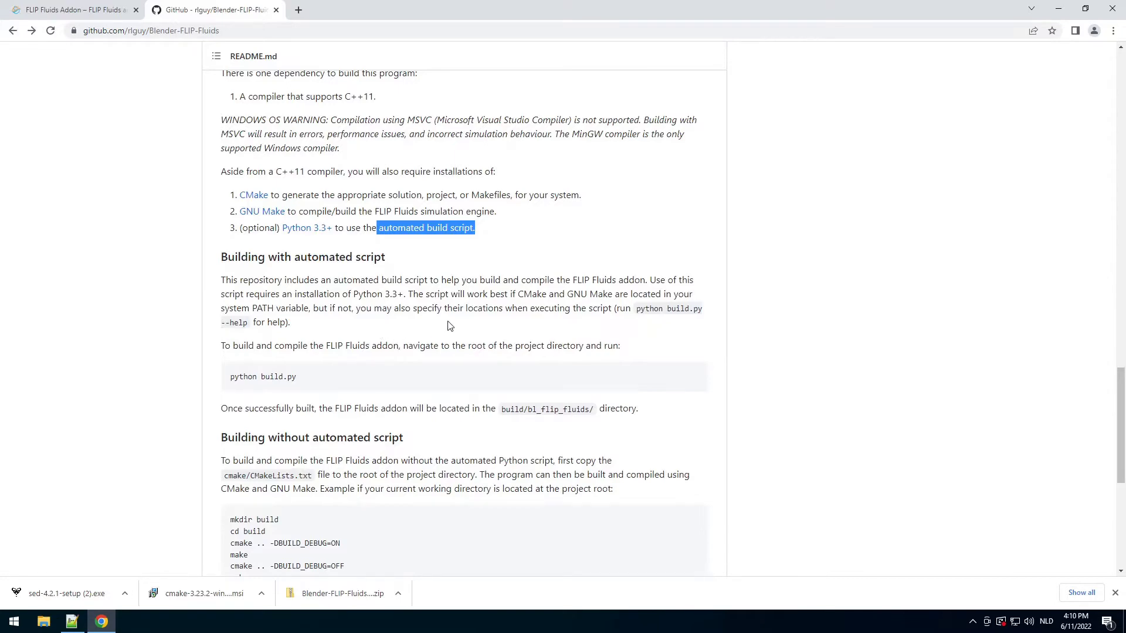
scroll(452, 327, "down", 3)
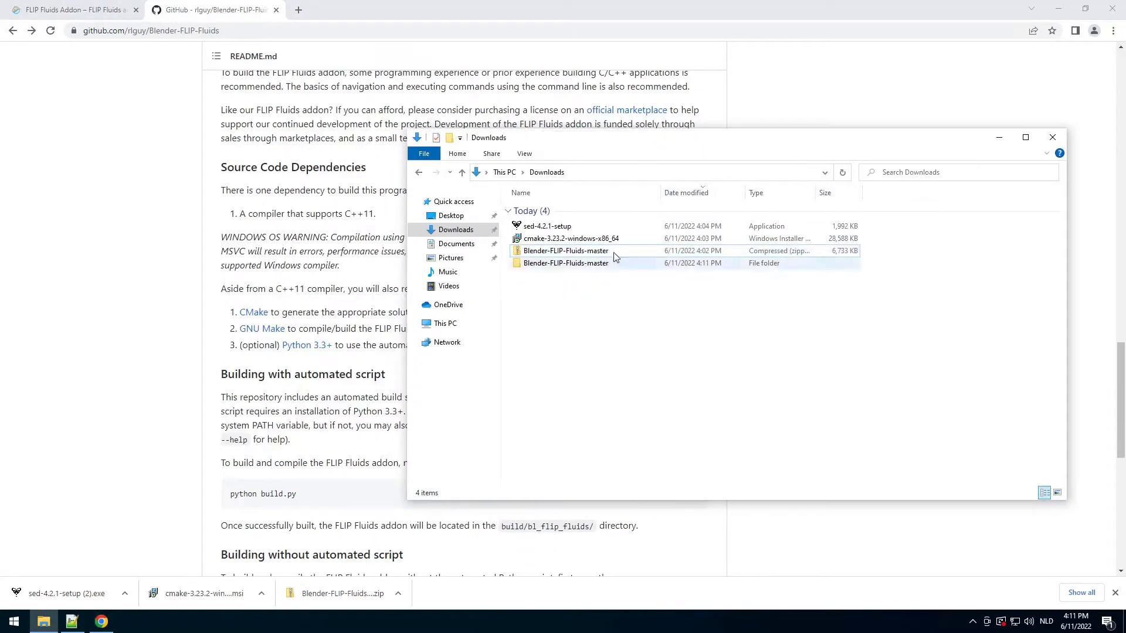
Install CMake 3.23.2 from the downloaded .msi, accepting the licence and default PATH and folder.
left_click(567, 243)
double_click(567, 241)
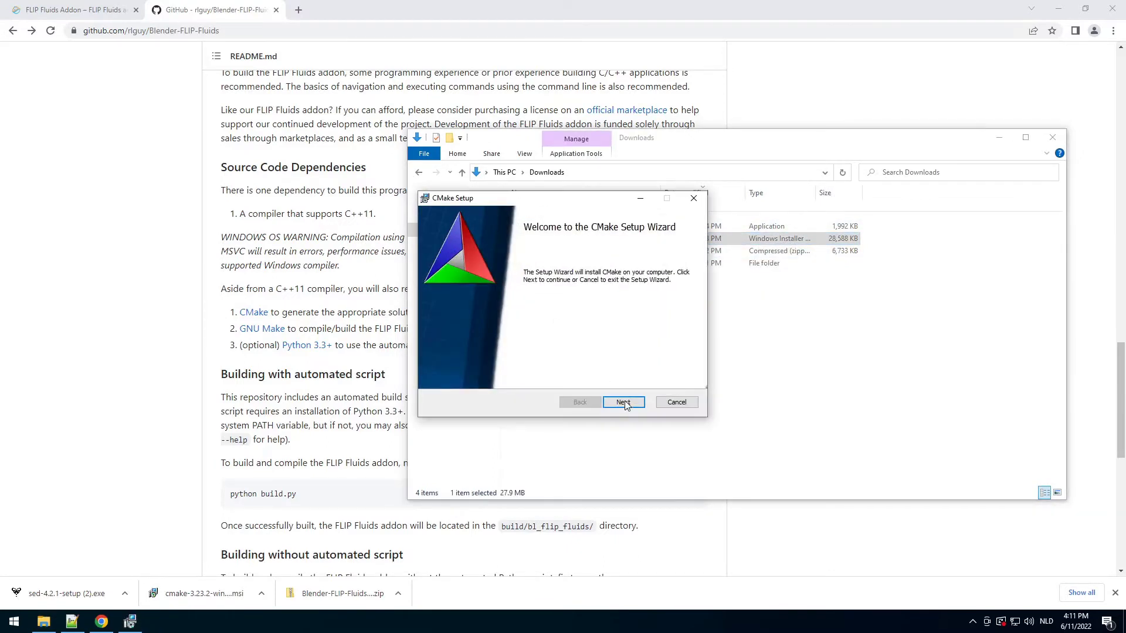
left_click(624, 403)
left_click(543, 377)
left_click(623, 403)
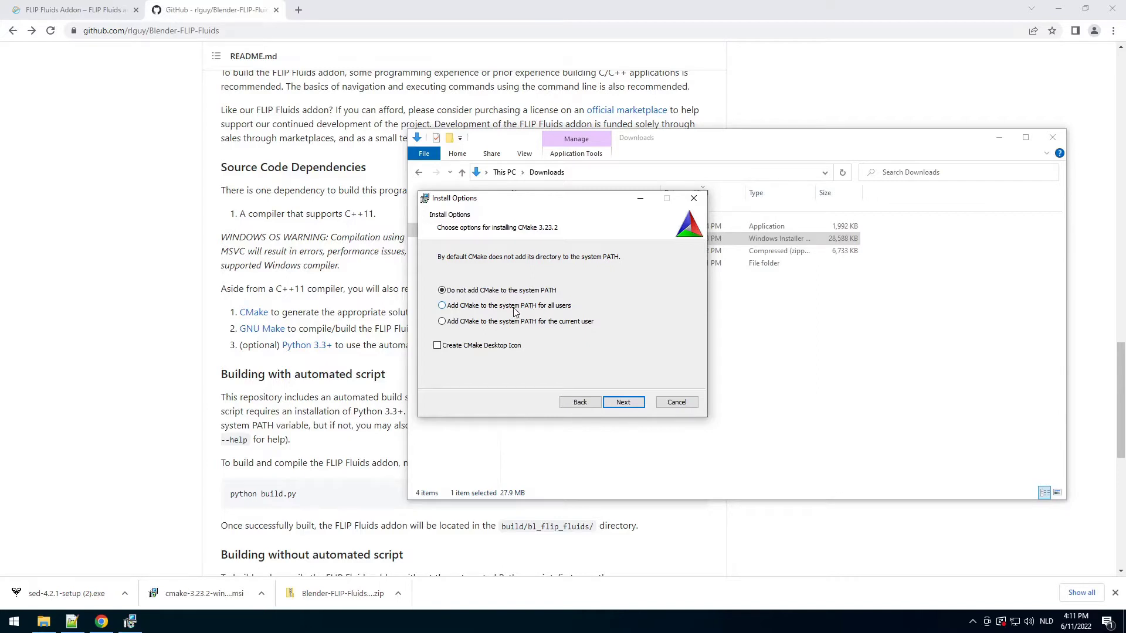
left_click(612, 402)
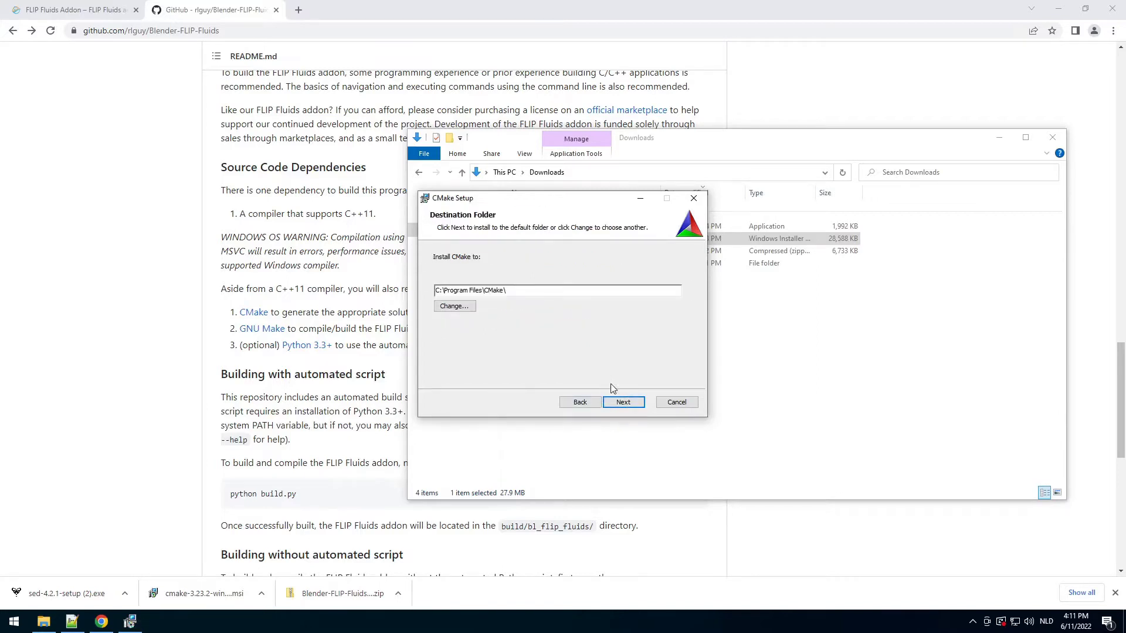
left_click(625, 401)
left_click(631, 407)
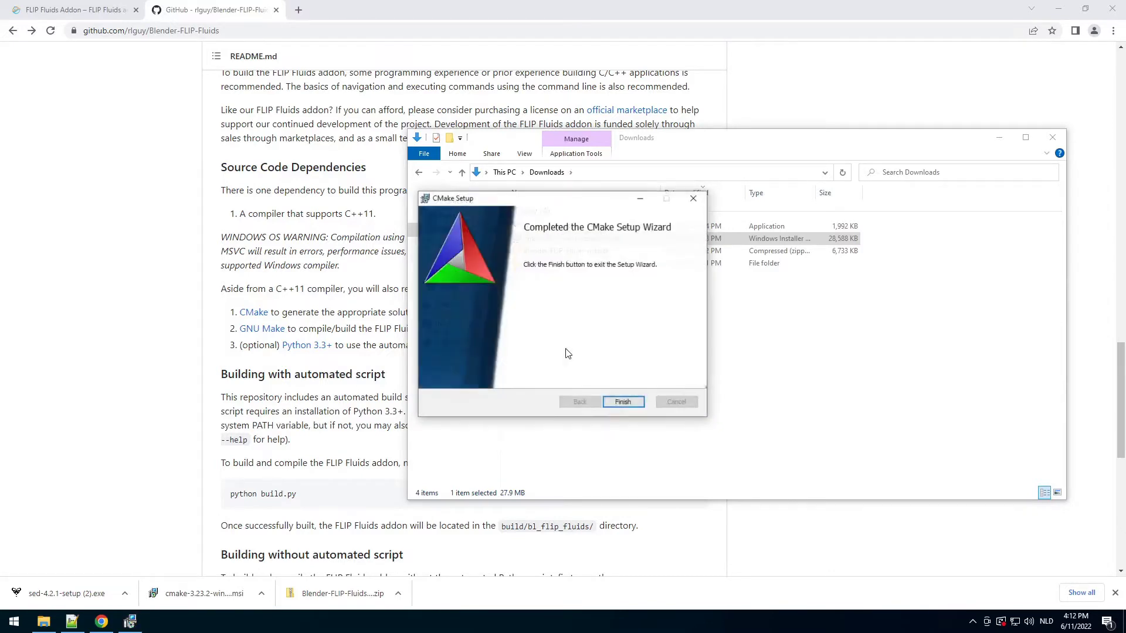
left_click(623, 403)
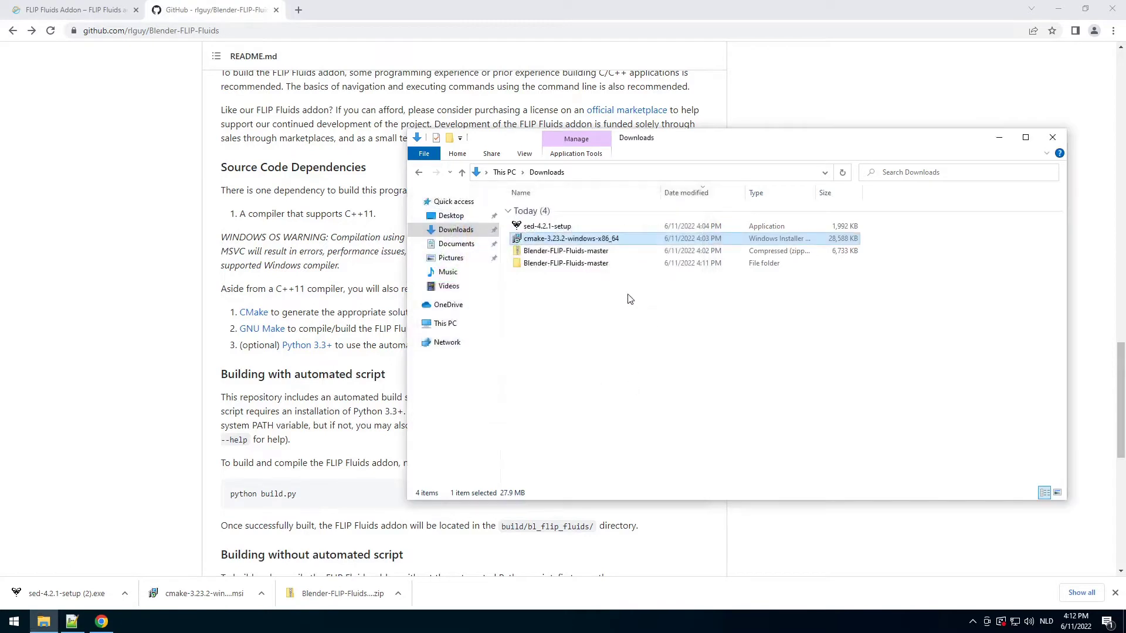
Run sed-4.2.1-setup, accept the agreement, keep all defaults, install, and finish.
double_click(546, 226)
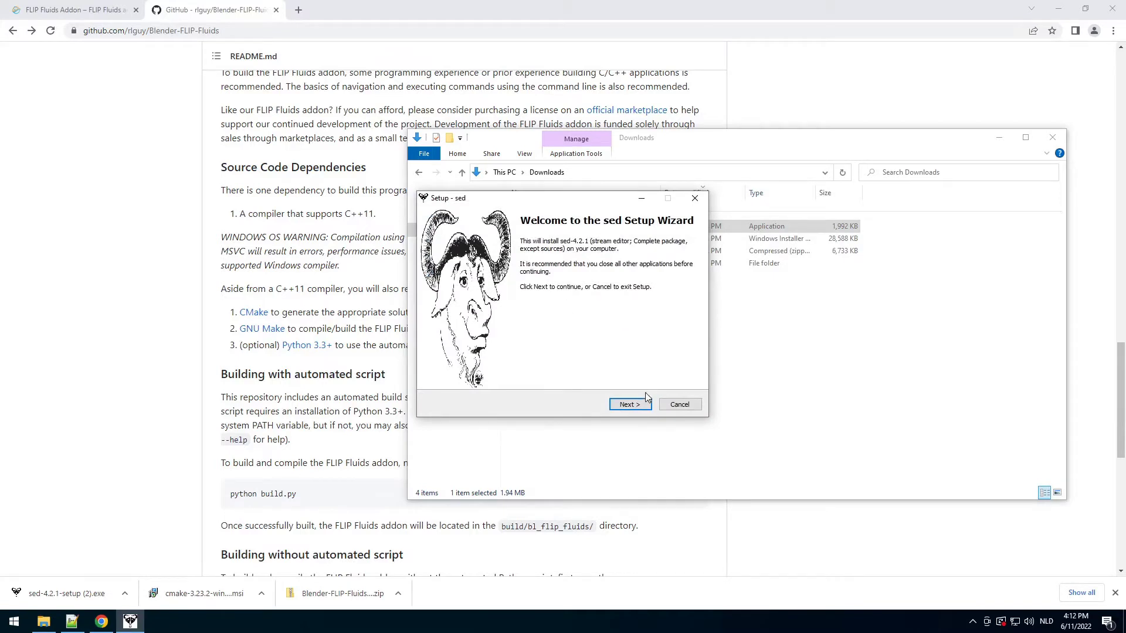
left_click(633, 406)
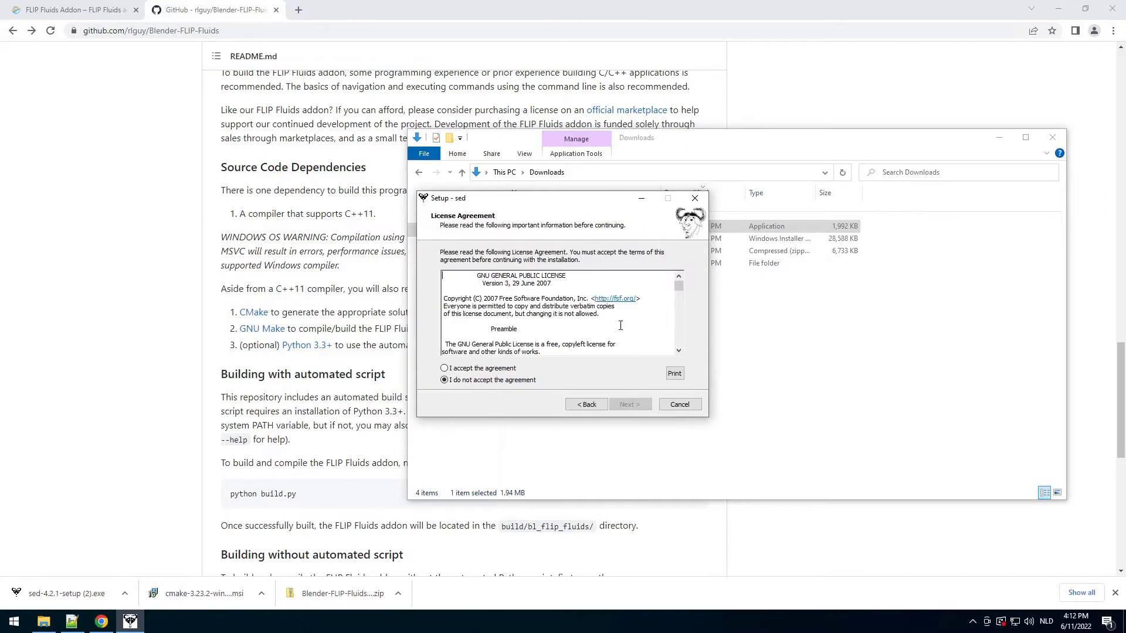
left_click(489, 368)
left_click(627, 405)
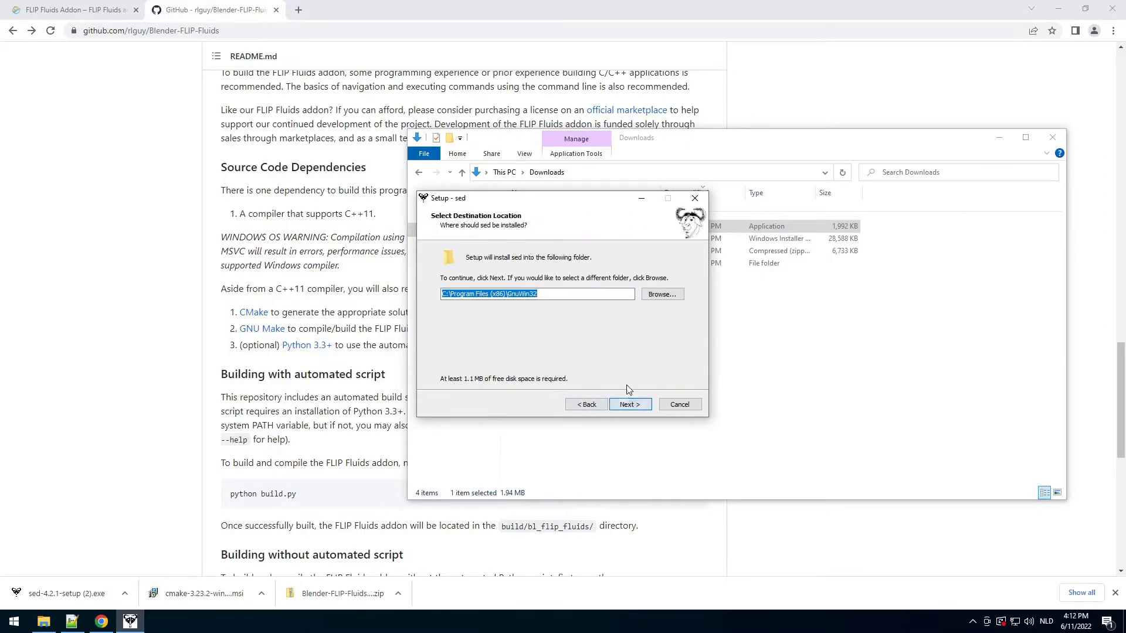
left_click(627, 405)
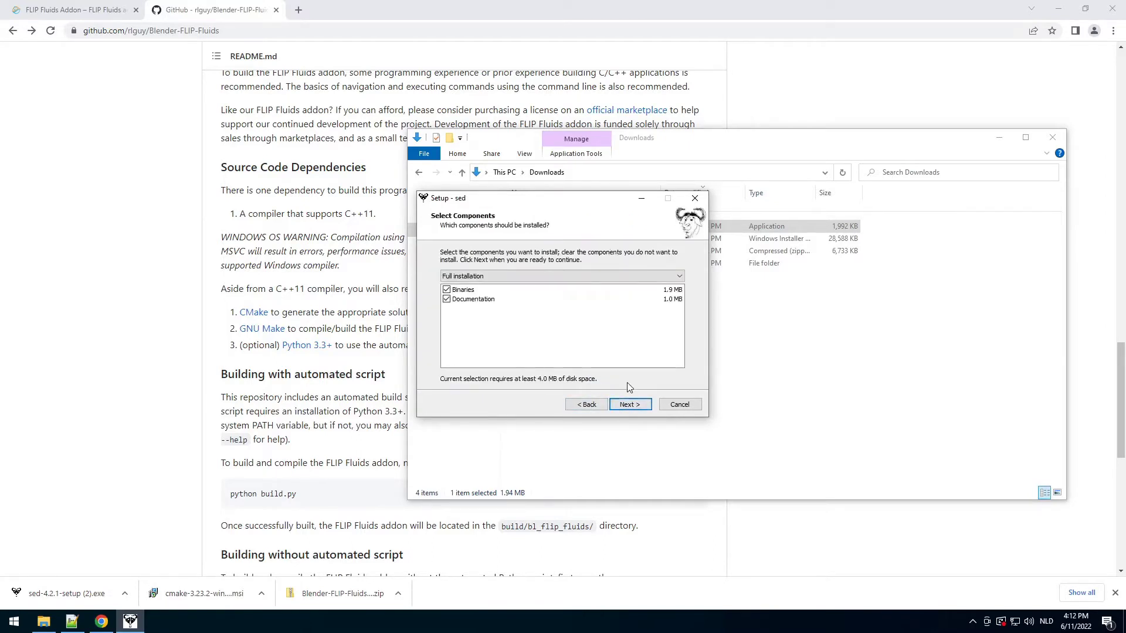
left_click(638, 402)
left_click(634, 405)
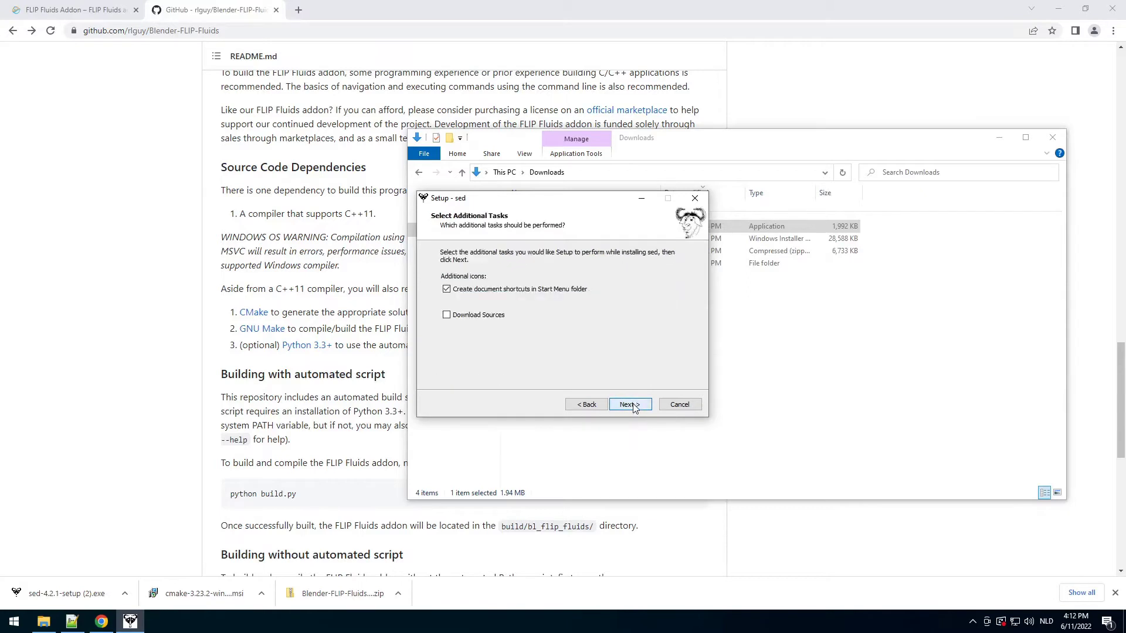
left_click(632, 405)
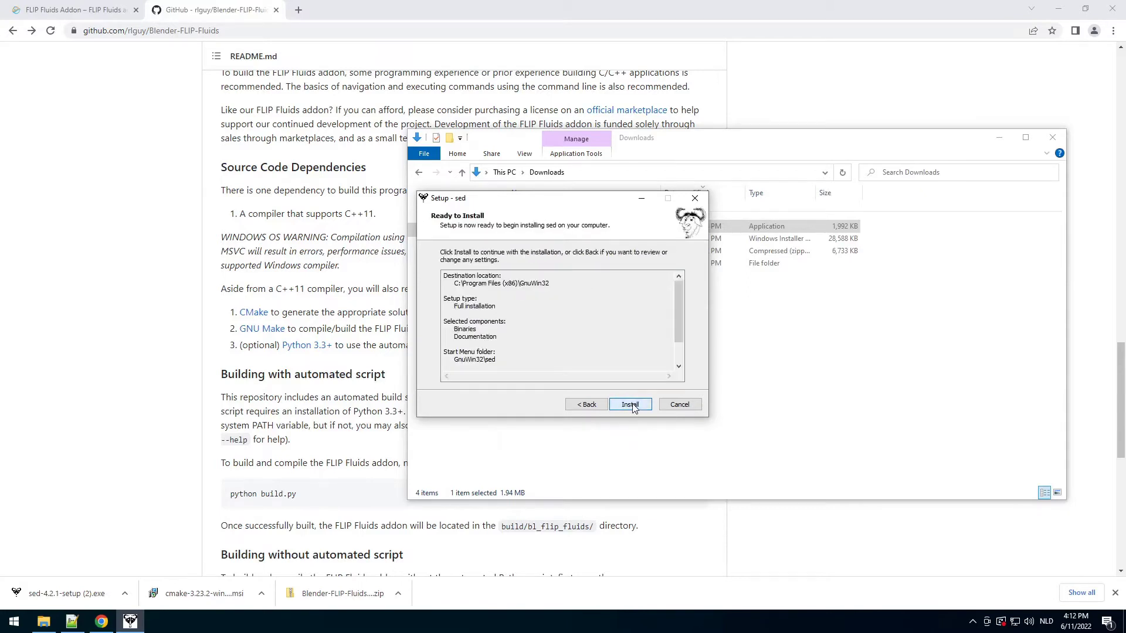
left_click(631, 405)
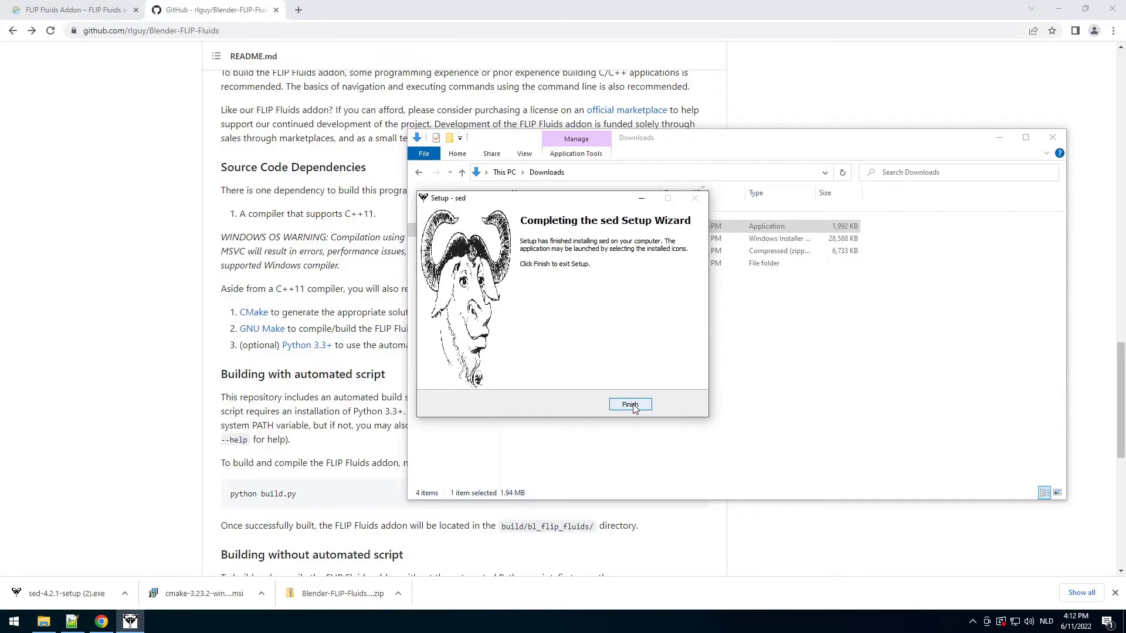
left_click(631, 405)
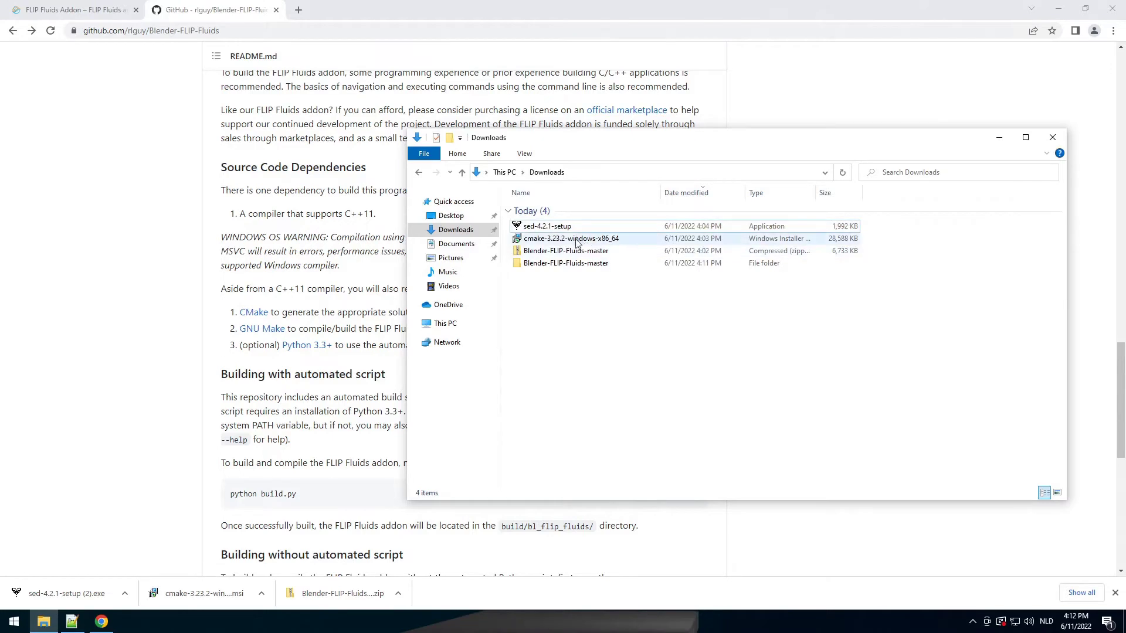
Open the inner Blender-FLIP-Fluids-master folder and select its path in the address bar.
left_click(560, 267)
double_click(560, 266)
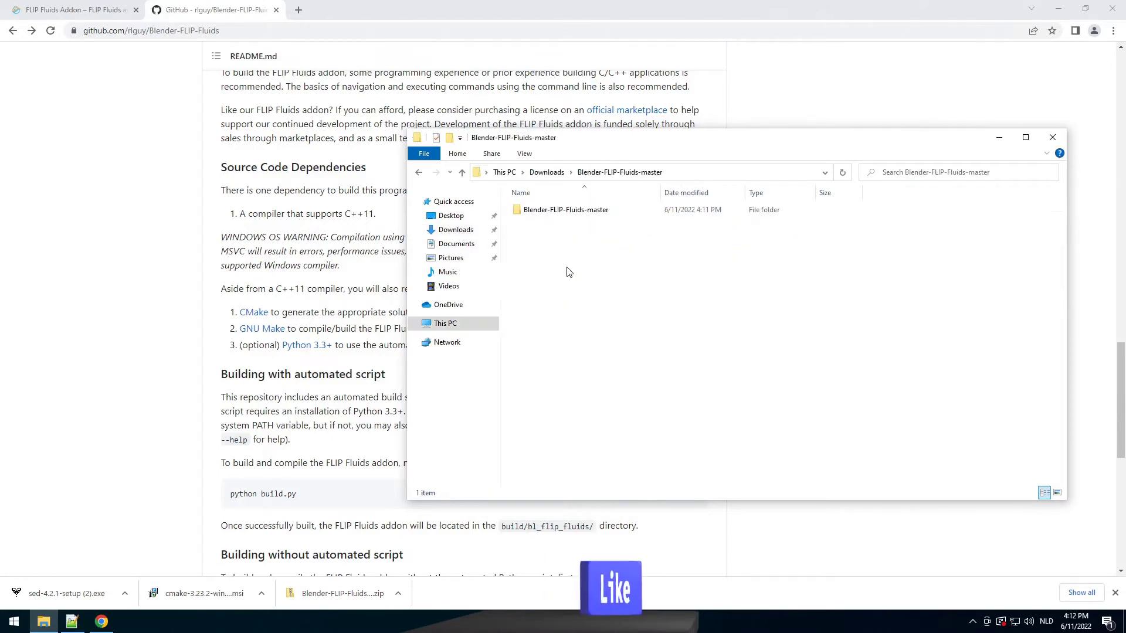
double_click(571, 214)
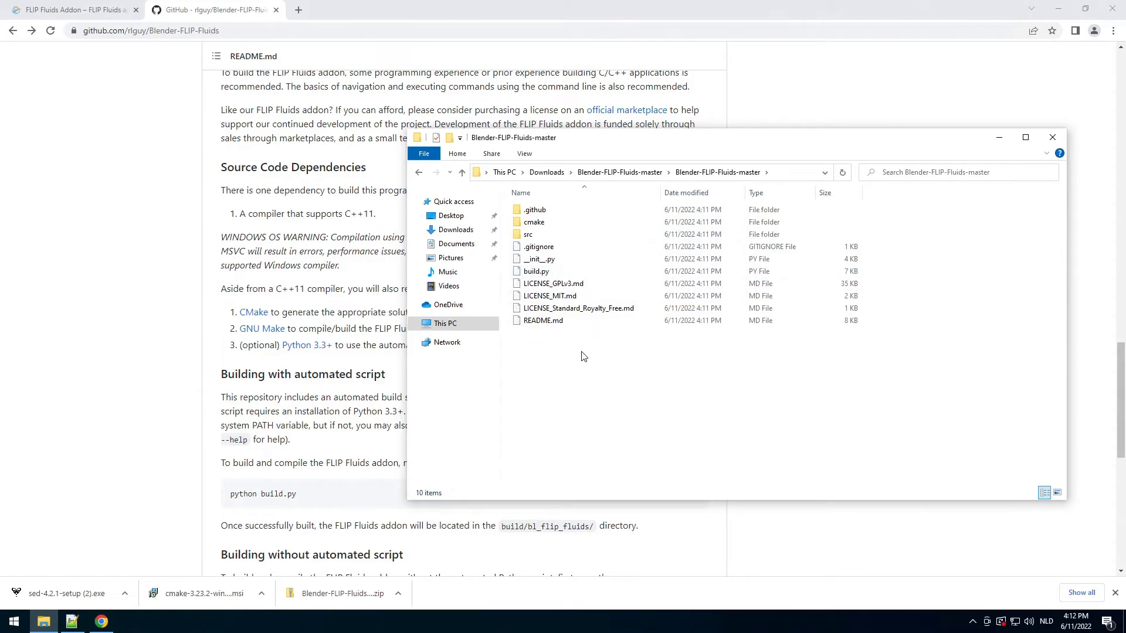
left_click(785, 172)
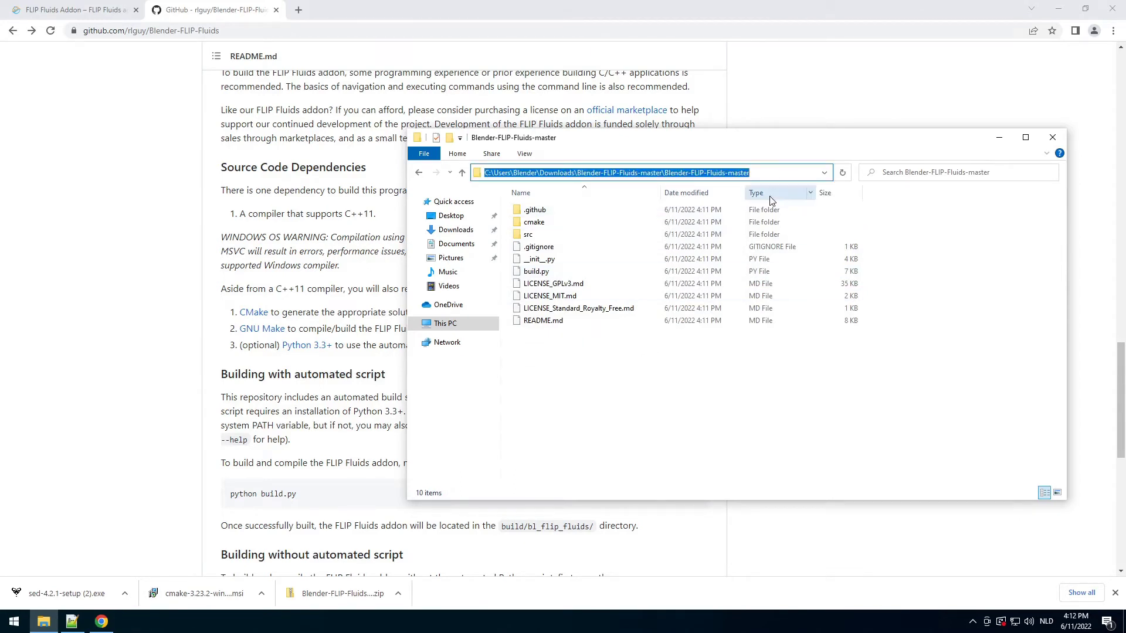
left_click(601, 393)
left_click(14, 621)
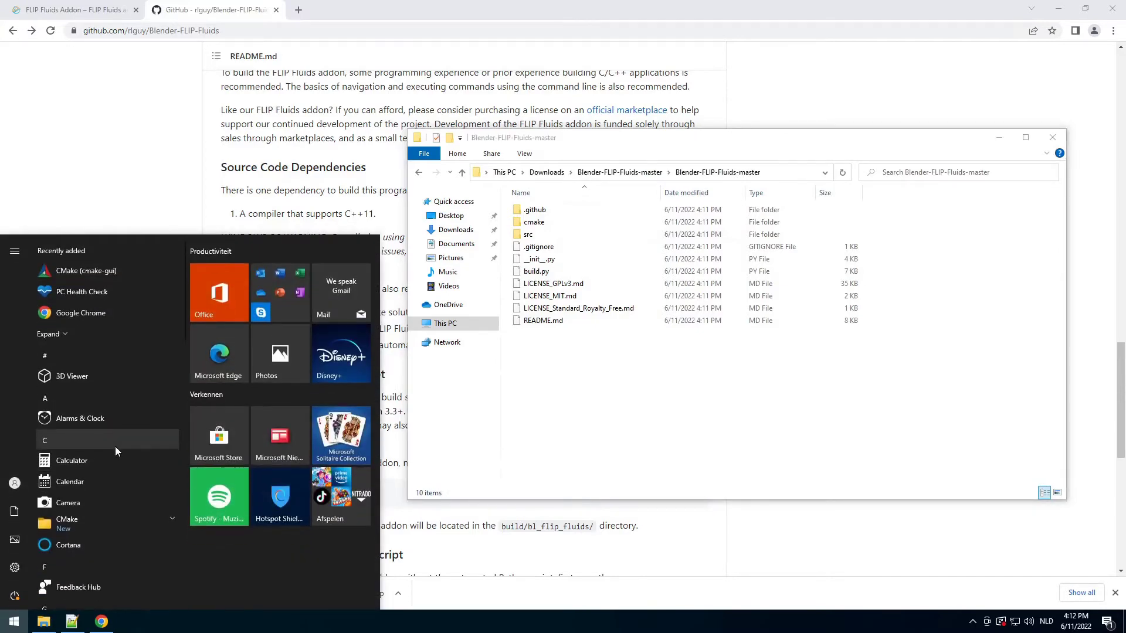
Launch Windows PowerShell, cd into the copied project folder path, and run ls.
type("power")
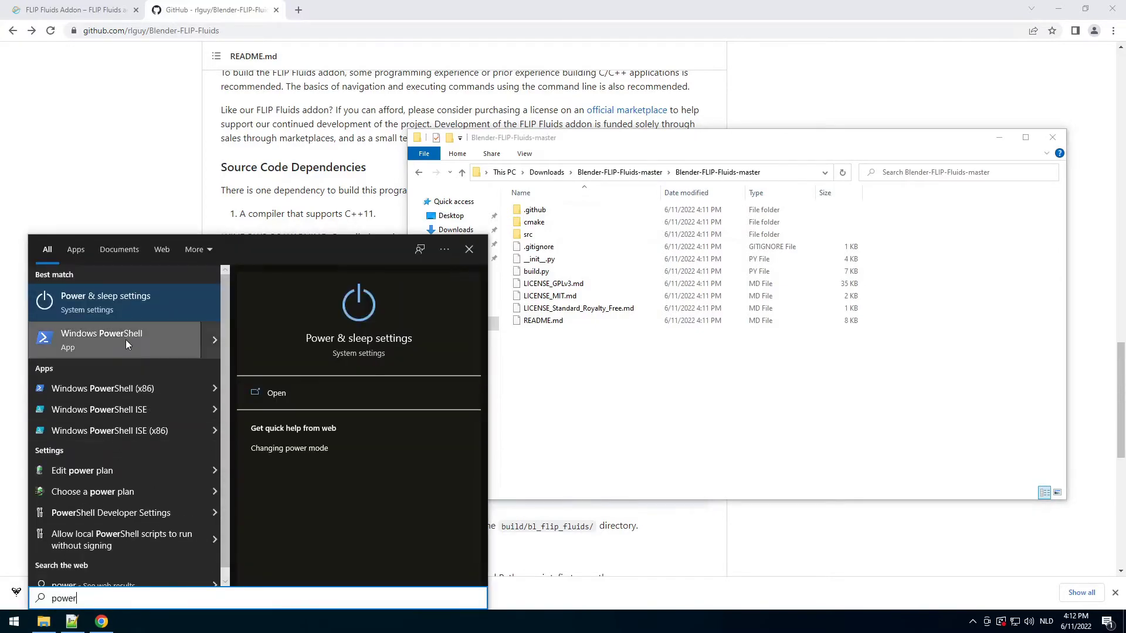
left_click(125, 343)
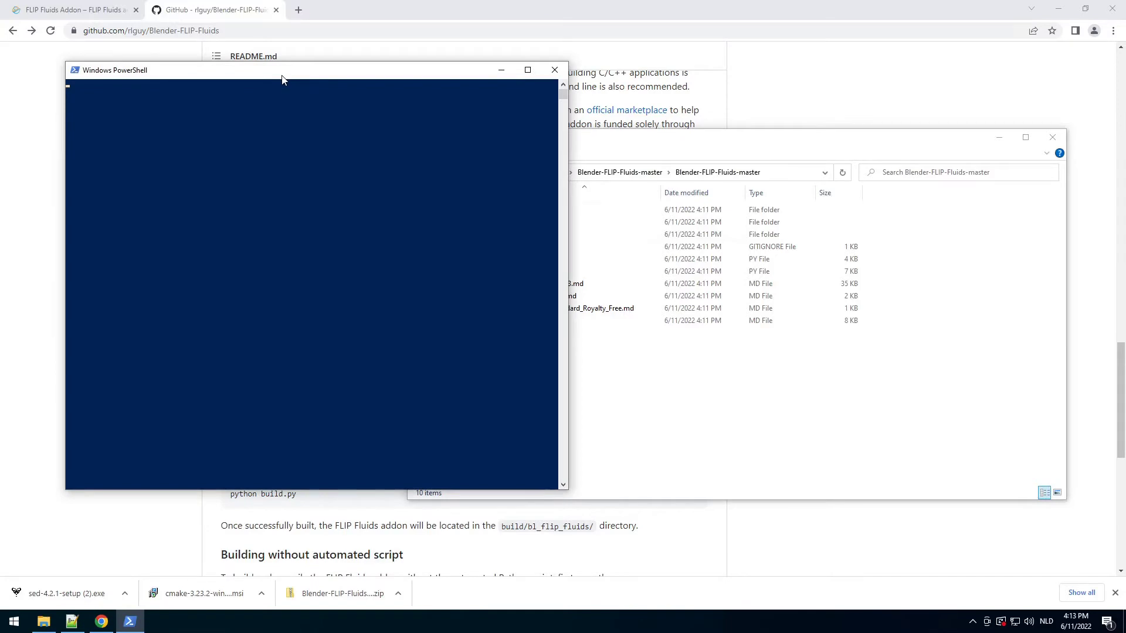
left_click_drag(272, 77, 621, 99)
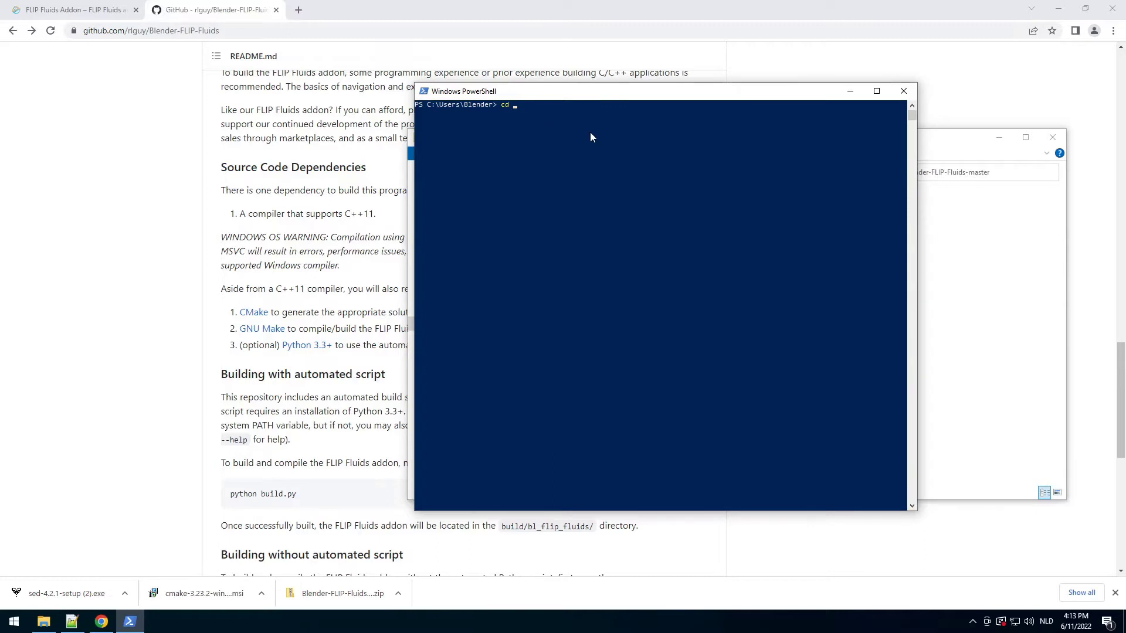
left_click(971, 269)
left_click(775, 173)
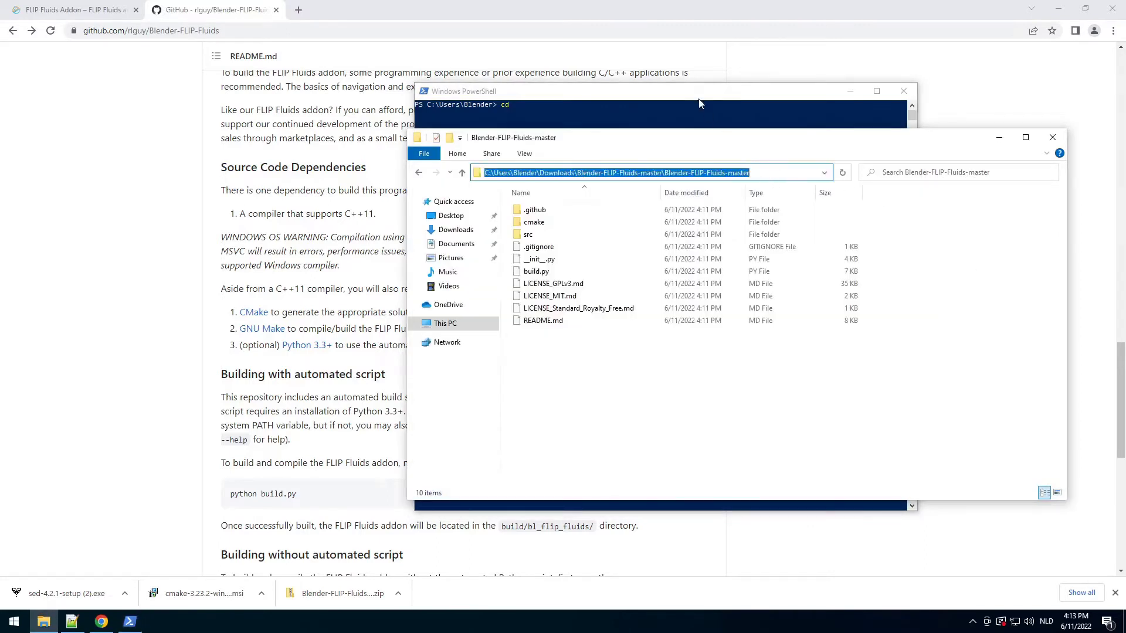
left_click(706, 114)
type("C:\\Users\\Blender\\Downloads\\Blender-FLIP-Fluids-master\\Blender-FLIP-Fluids-master")
key("Return")
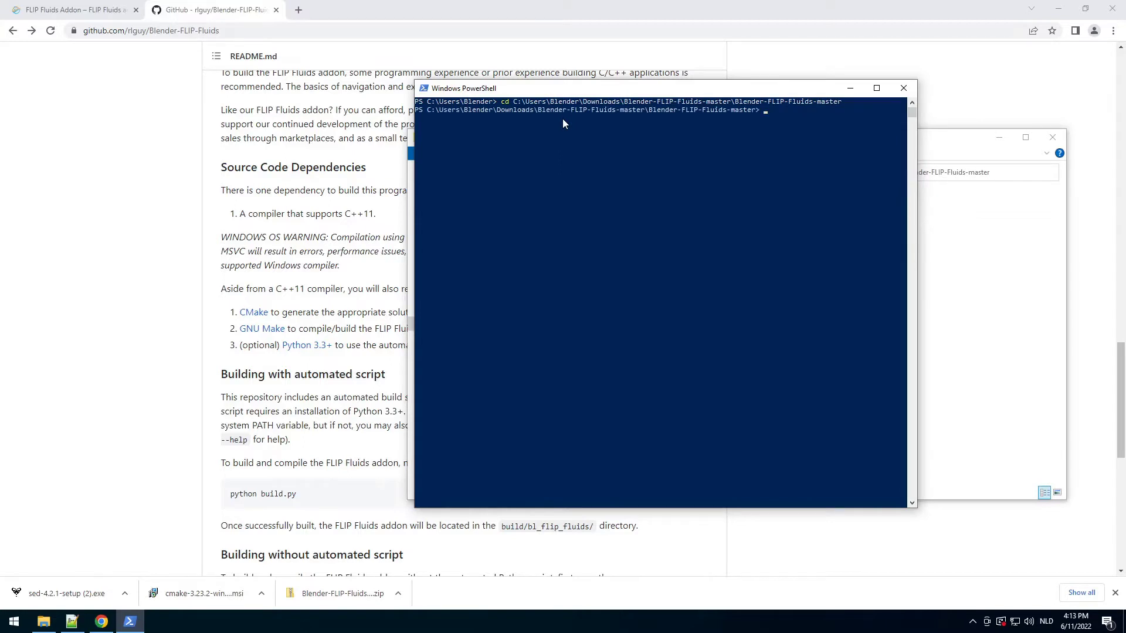
type("ls")
key("Return")
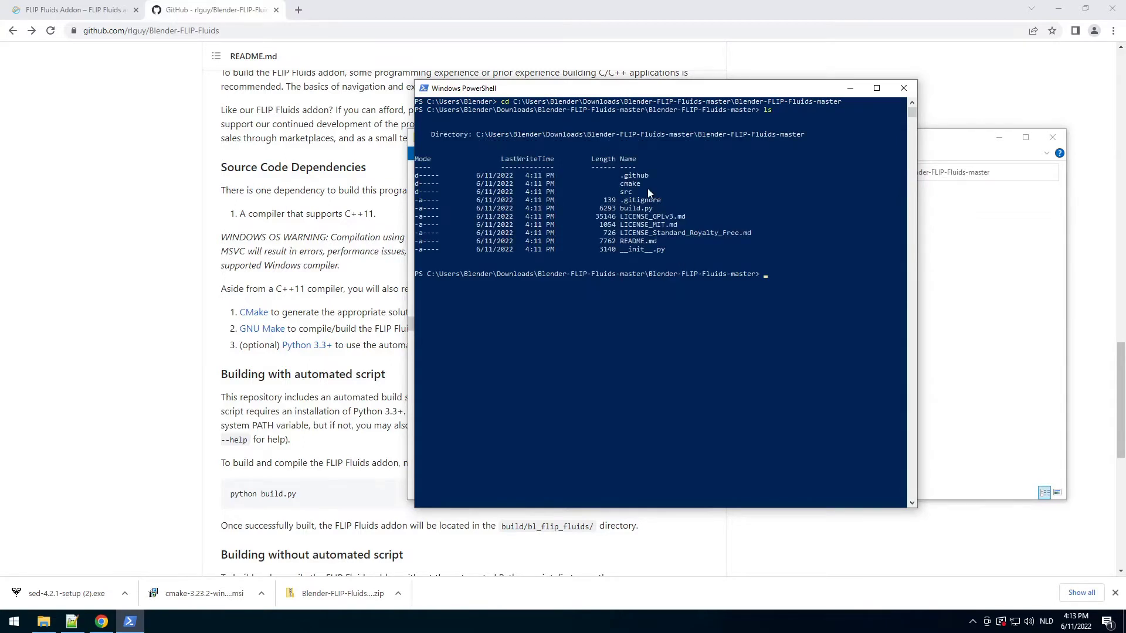
Rearrange the windows, return File Explorer to Downloads, and switch back to the Chrome README.
left_click_drag(642, 97, 552, 100)
left_click(946, 381)
left_click_drag(669, 154, 913, 133)
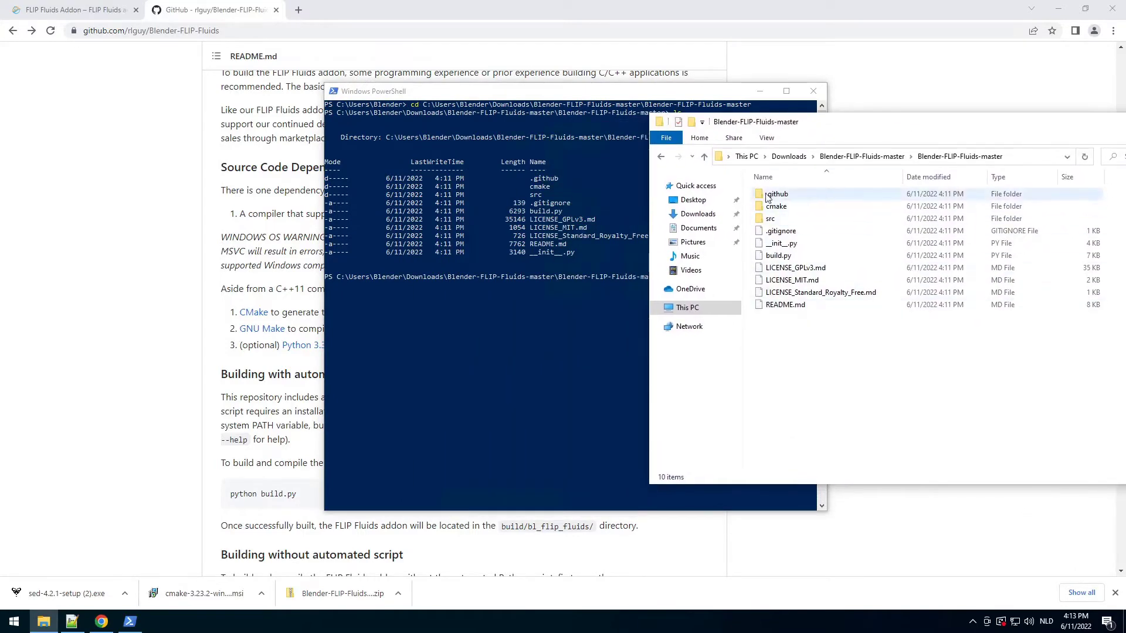
left_click(43, 622)
left_click(44, 621)
left_click(789, 156)
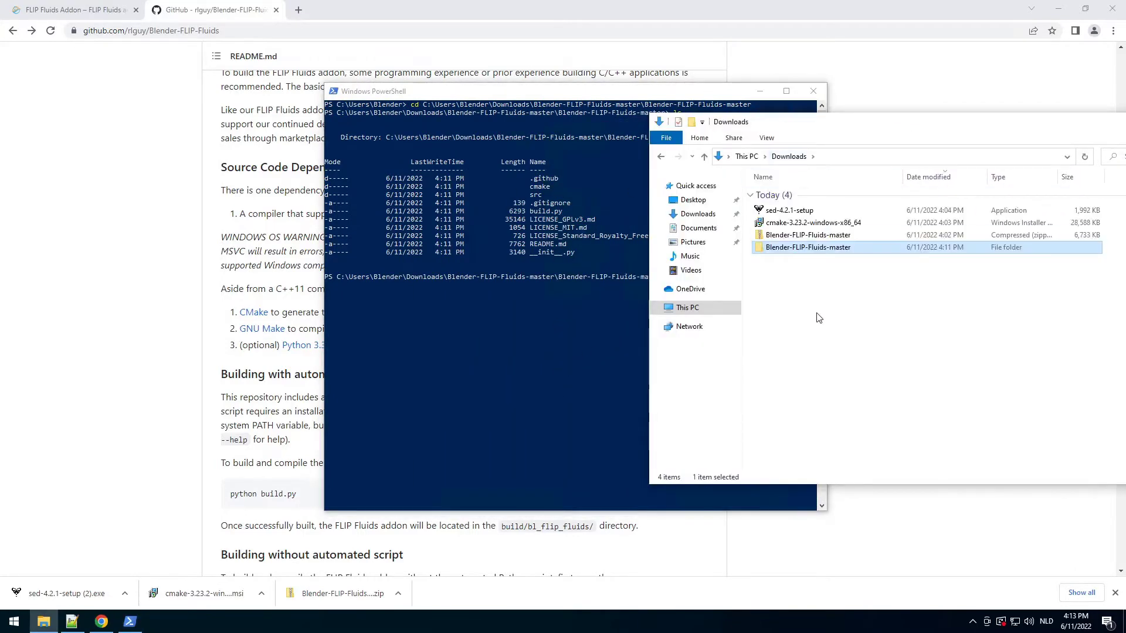
left_click(40, 326)
Review the README's C++ compiler and CMake requirement text.
left_click(207, 299)
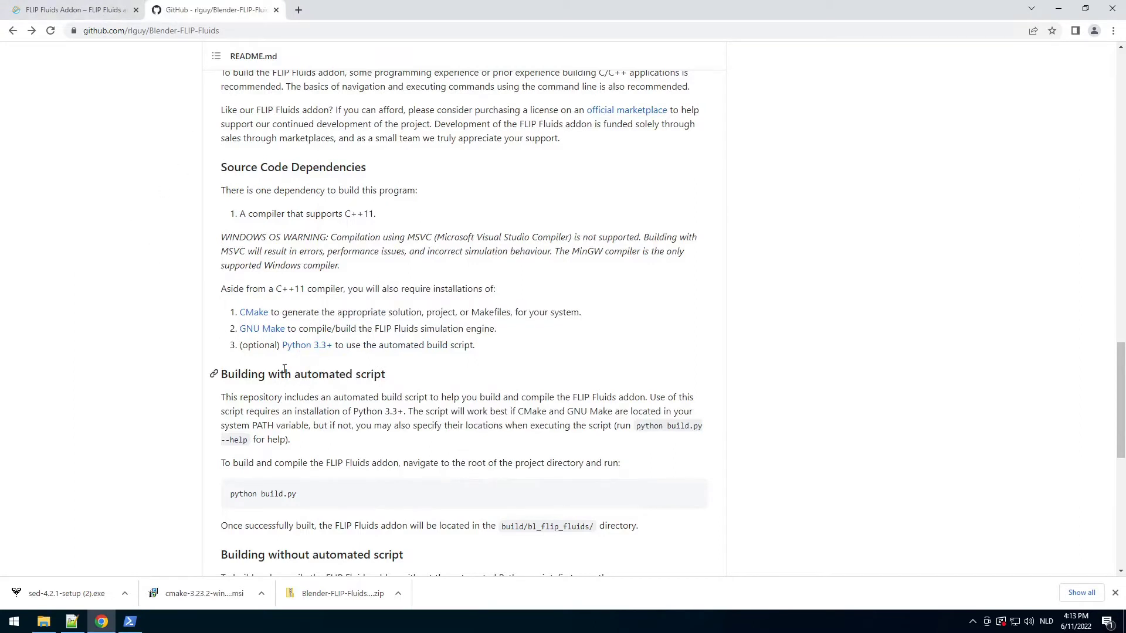
left_click_drag(294, 288, 287, 300)
left_click(278, 287)
left_click(315, 321)
Download the MinGW-W64 GCC-8.1.0 x86_64-posix-seh build from SourceForge, then close its tab.
key("ctrl+t")
type("https://sourceforge.net/projects/mingw-w64/files/")
key("Return")
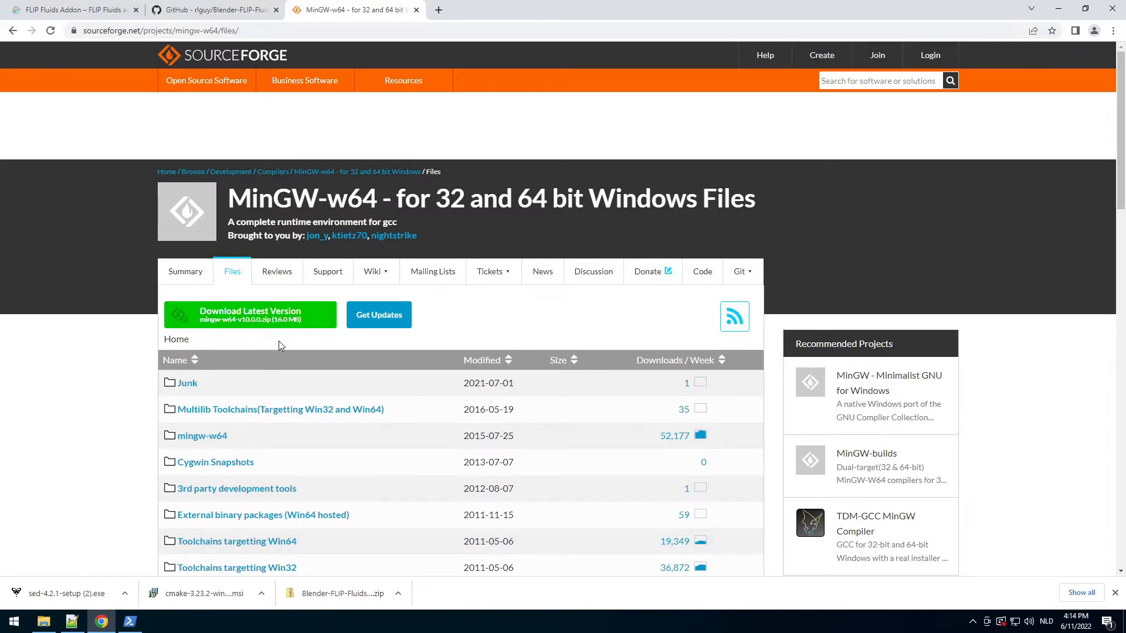
left_click(232, 273)
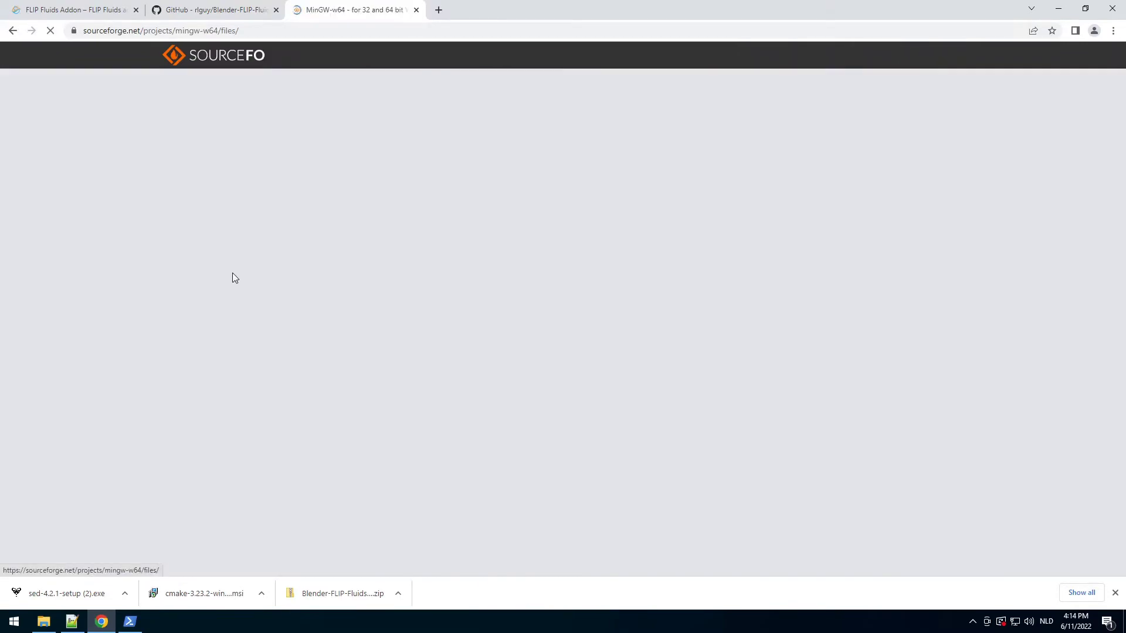
scroll(278, 363, "down", 8)
scroll(278, 363, "down", 1)
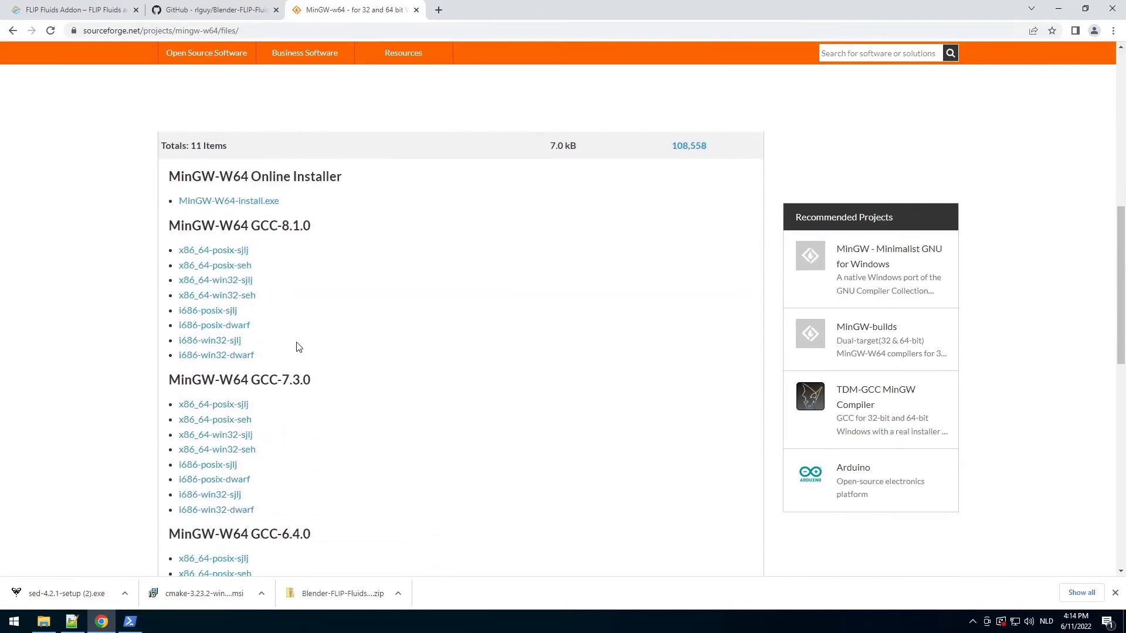
left_click_drag(174, 225, 328, 232)
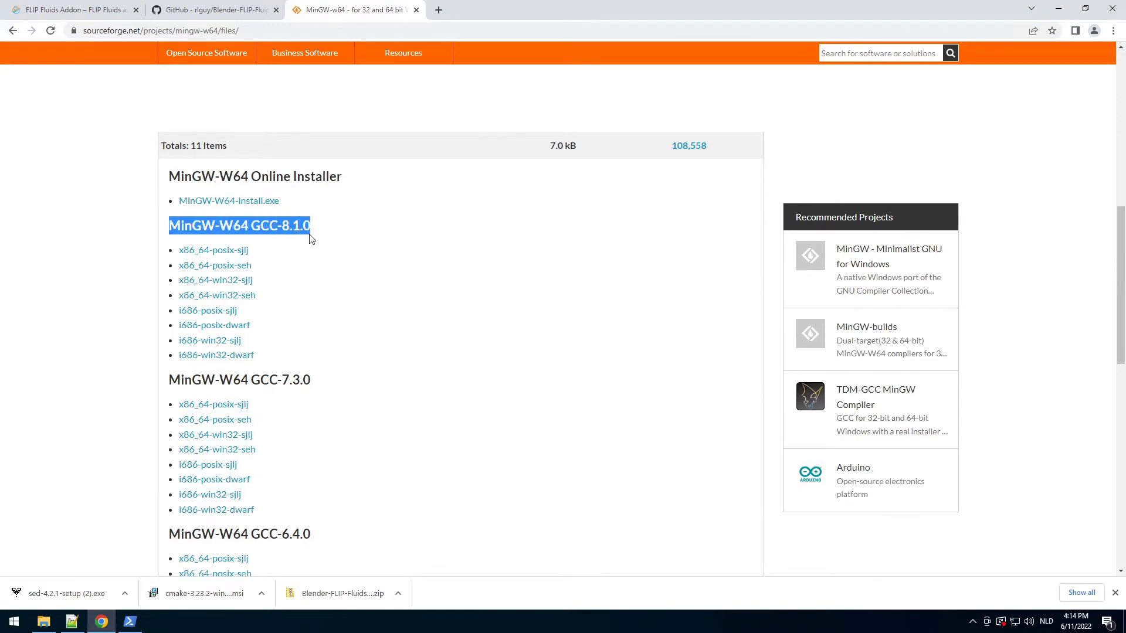
left_click(319, 283)
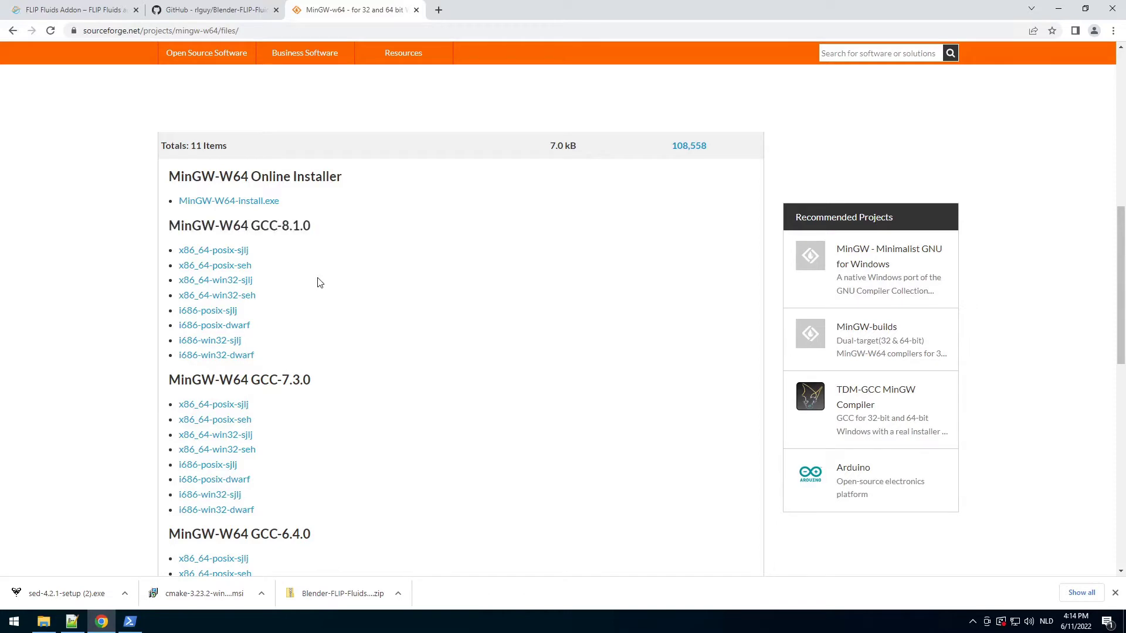
left_click(242, 269)
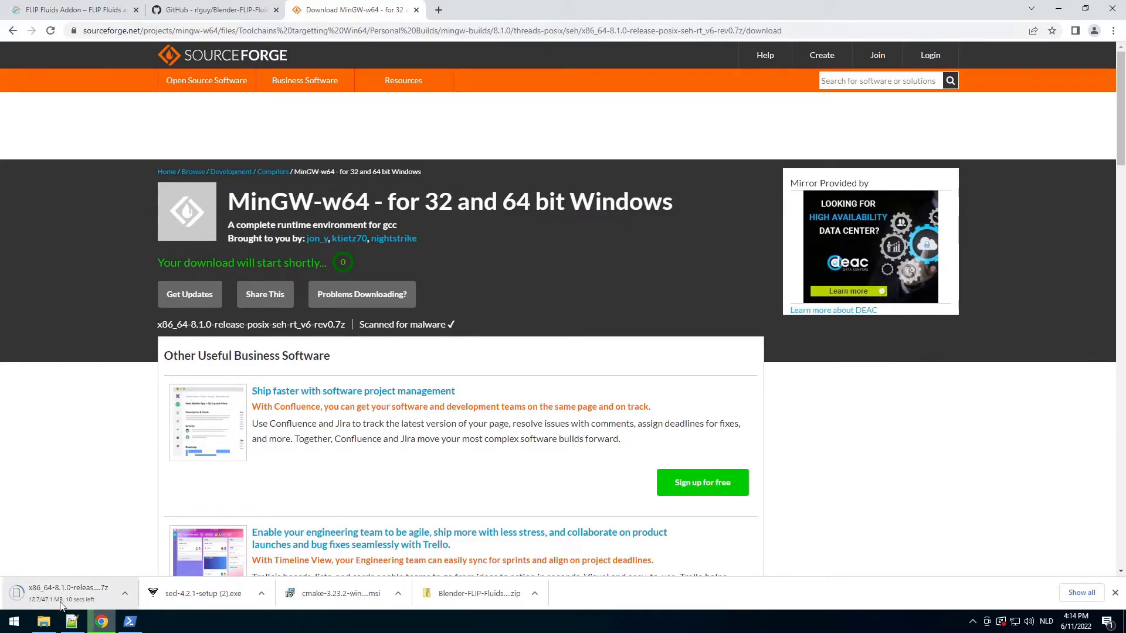
left_click(416, 11)
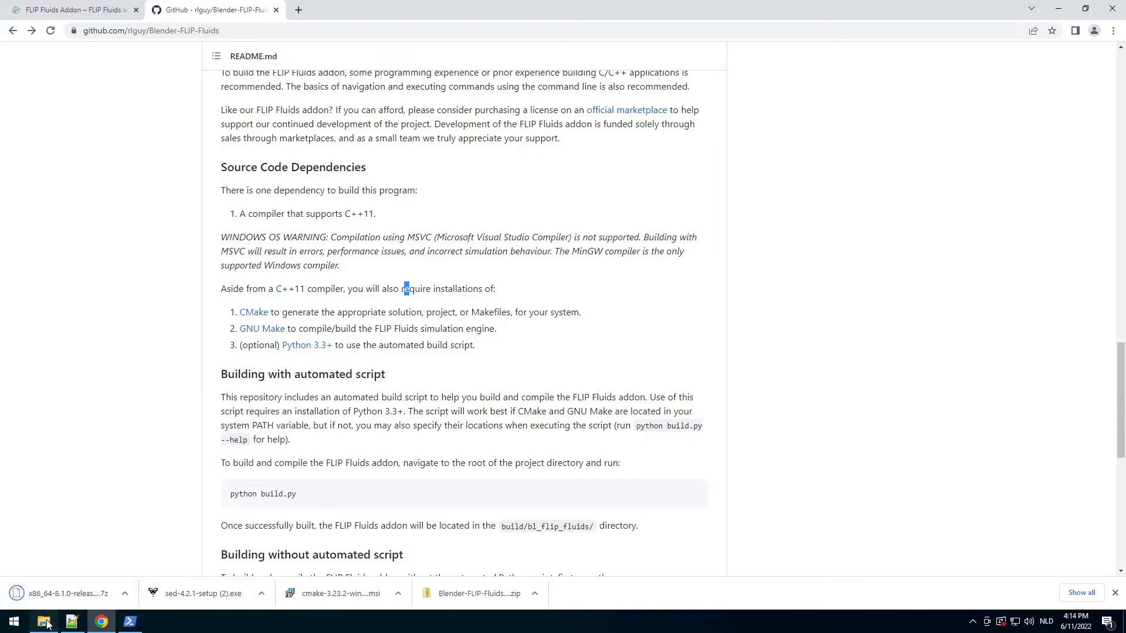
Show the downloaded x86_64-8.1.0-release-posix-seh-rt_v6-rev0.7z in the Downloads folder and select it.
left_click(64, 594)
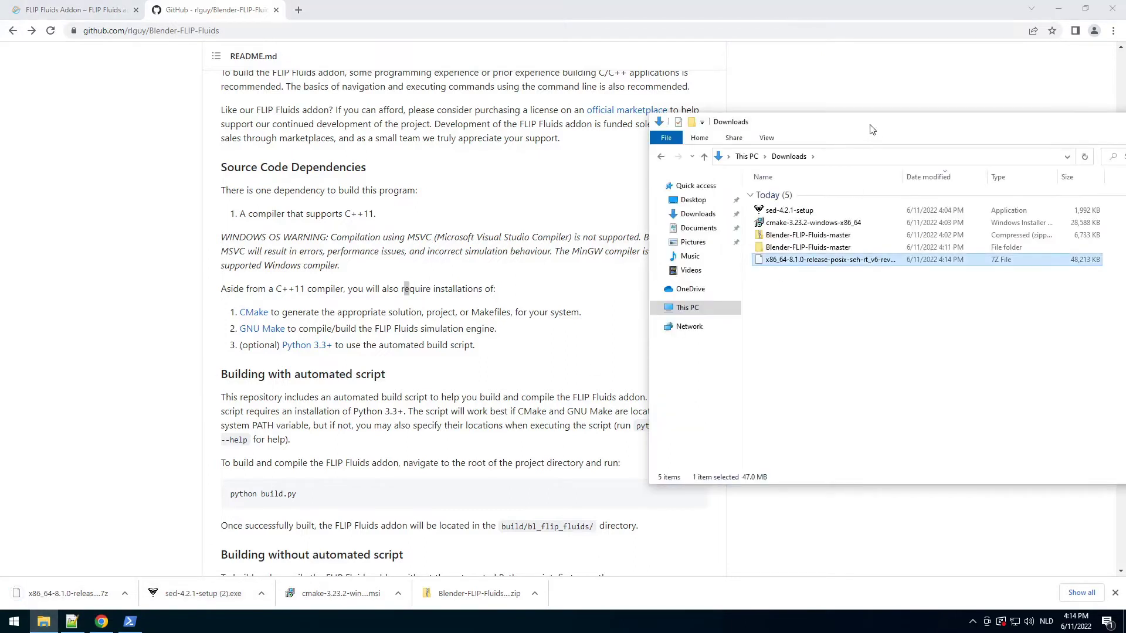
left_click_drag(872, 129, 792, 131)
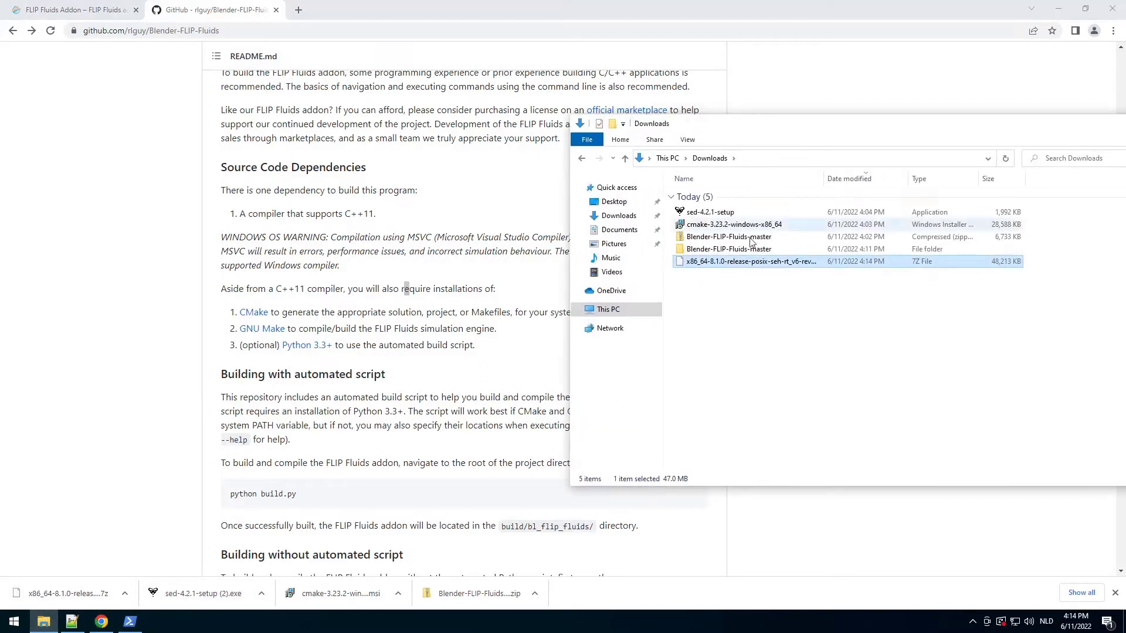
right_click(721, 263)
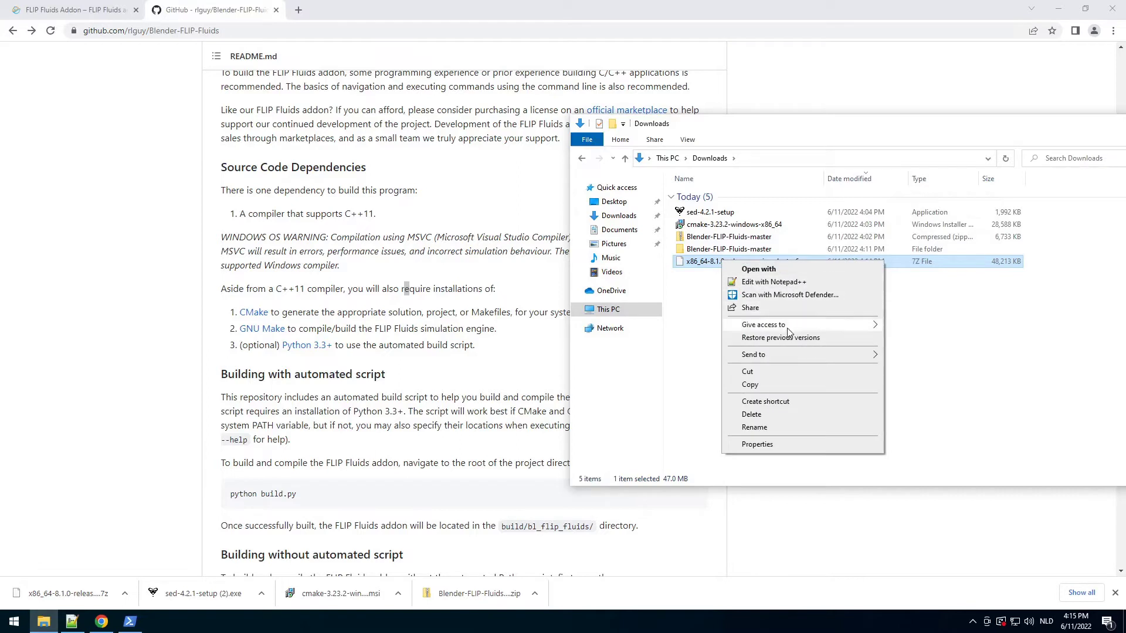
left_click(819, 261)
left_click(821, 262)
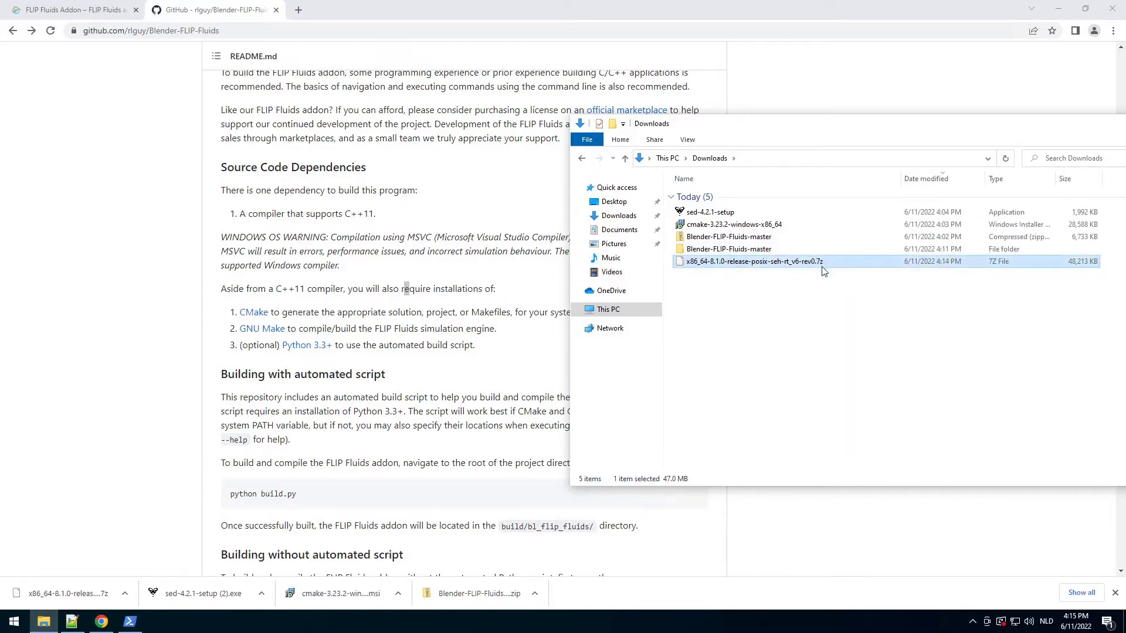
Search the web for 7zip and download the 64-bit 7-Zip 21.07 installer.
left_click(299, 10)
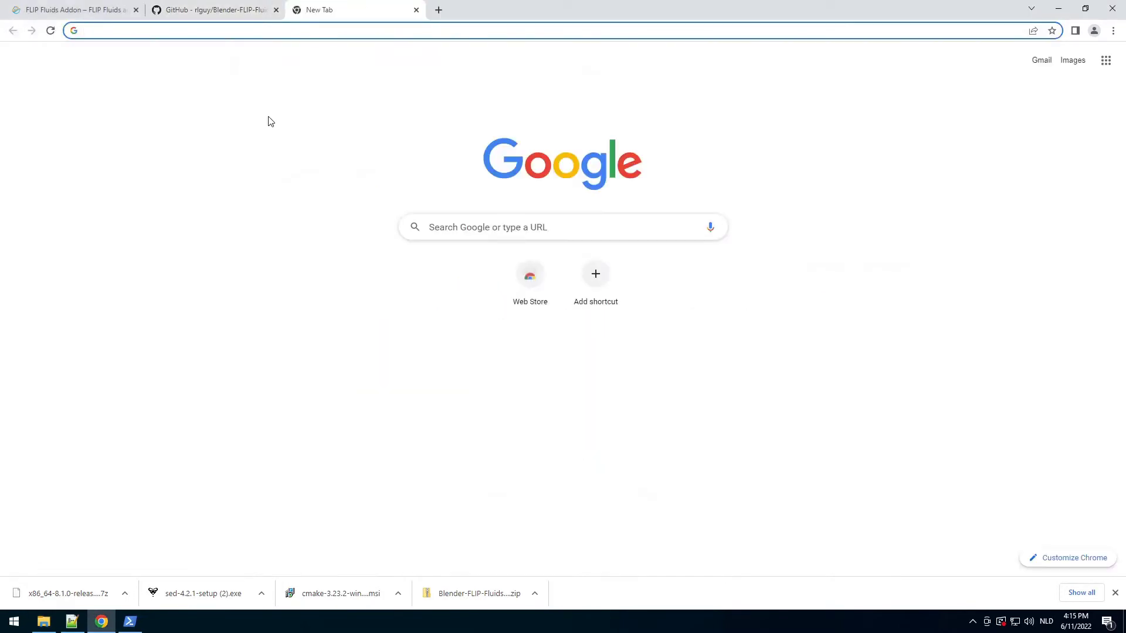
type("7zip")
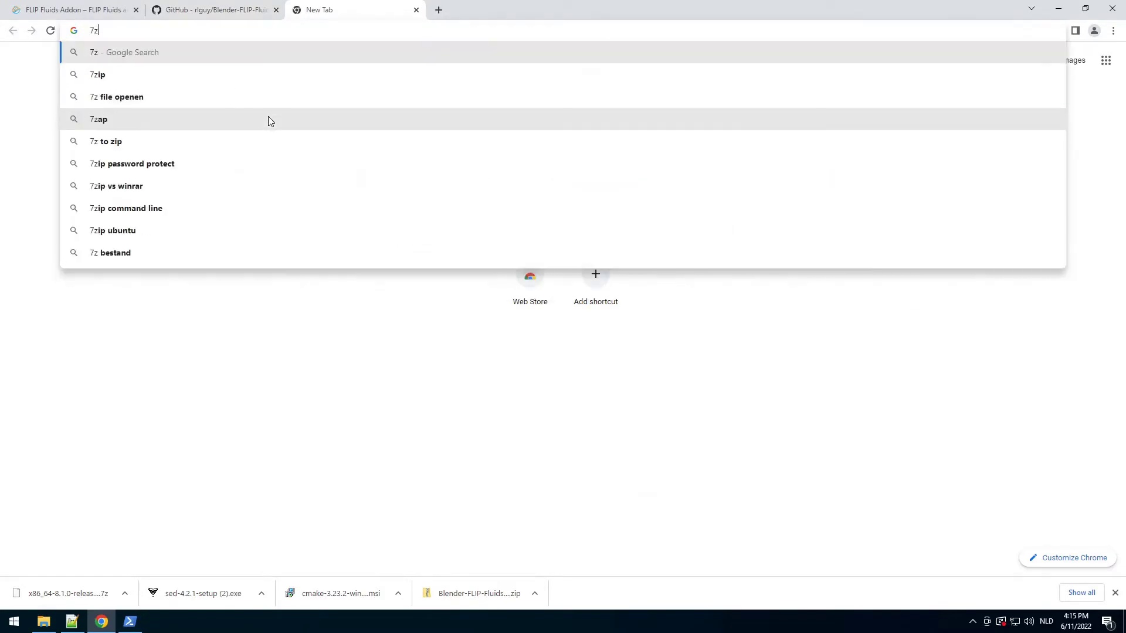
key("Return")
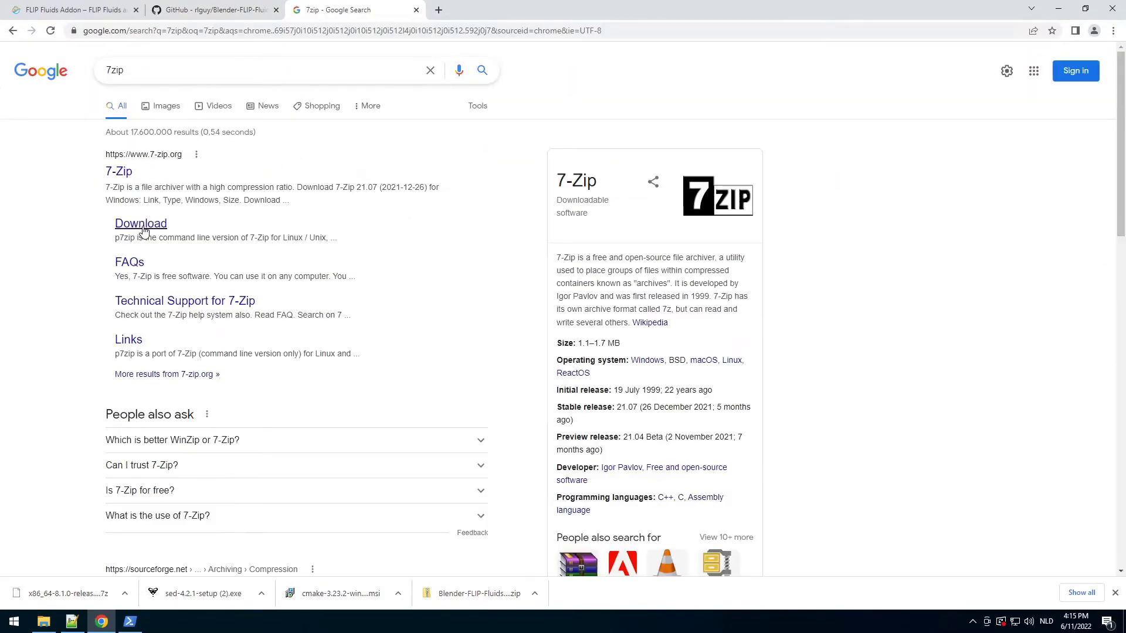
left_click(143, 224)
left_click(126, 123)
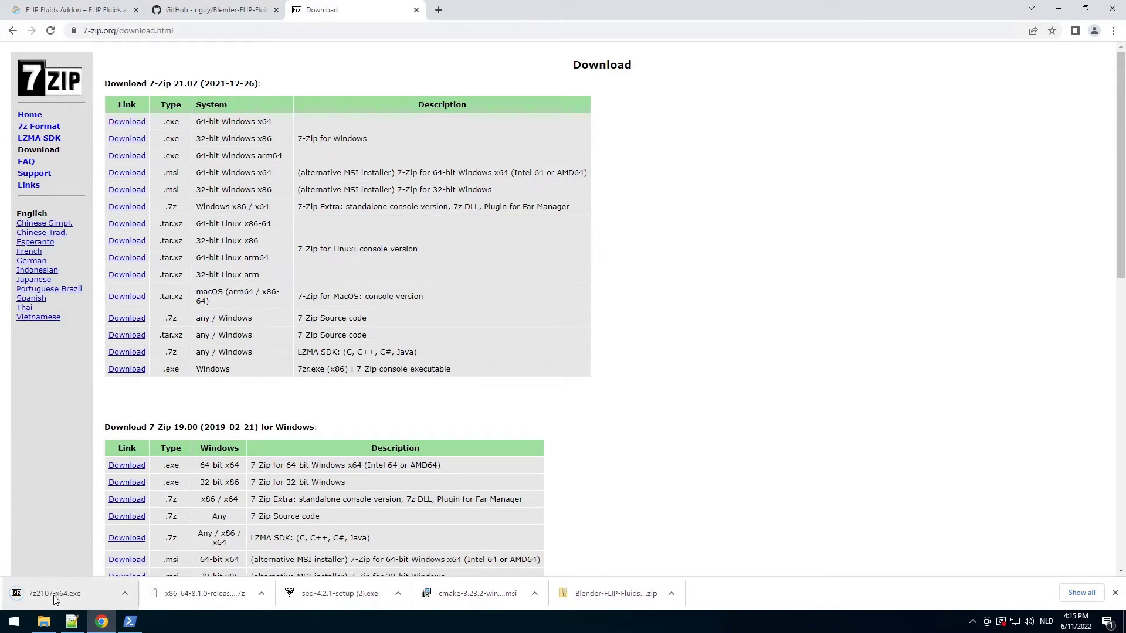
Run the installer to install 7-Zip 21.07, then close the download tab.
left_click(54, 594)
left_click(551, 350)
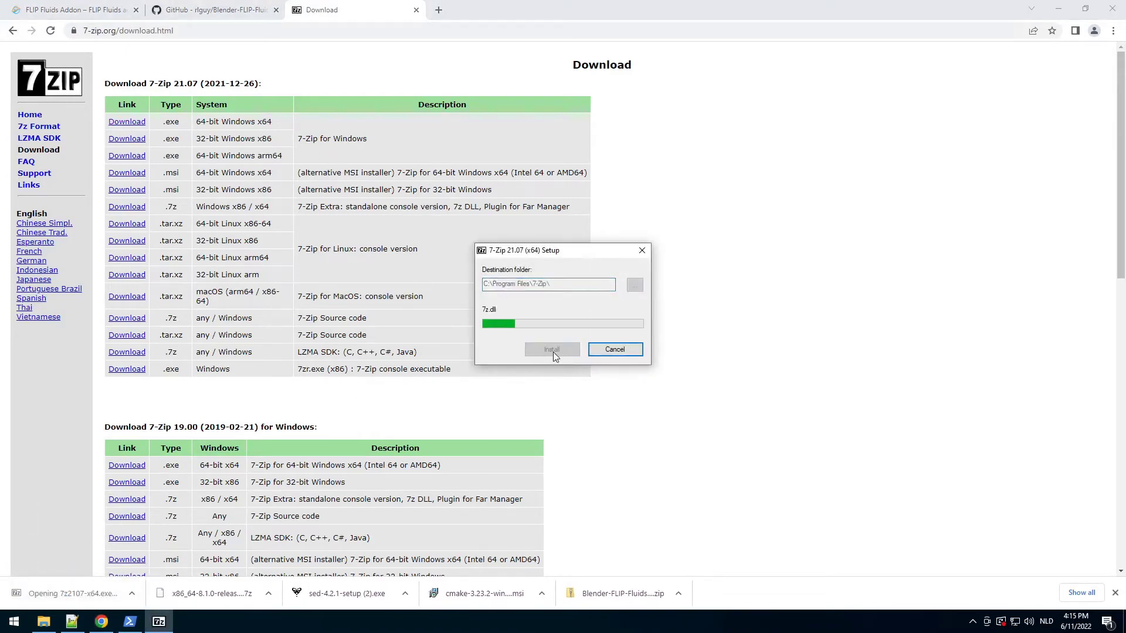
left_click(552, 349)
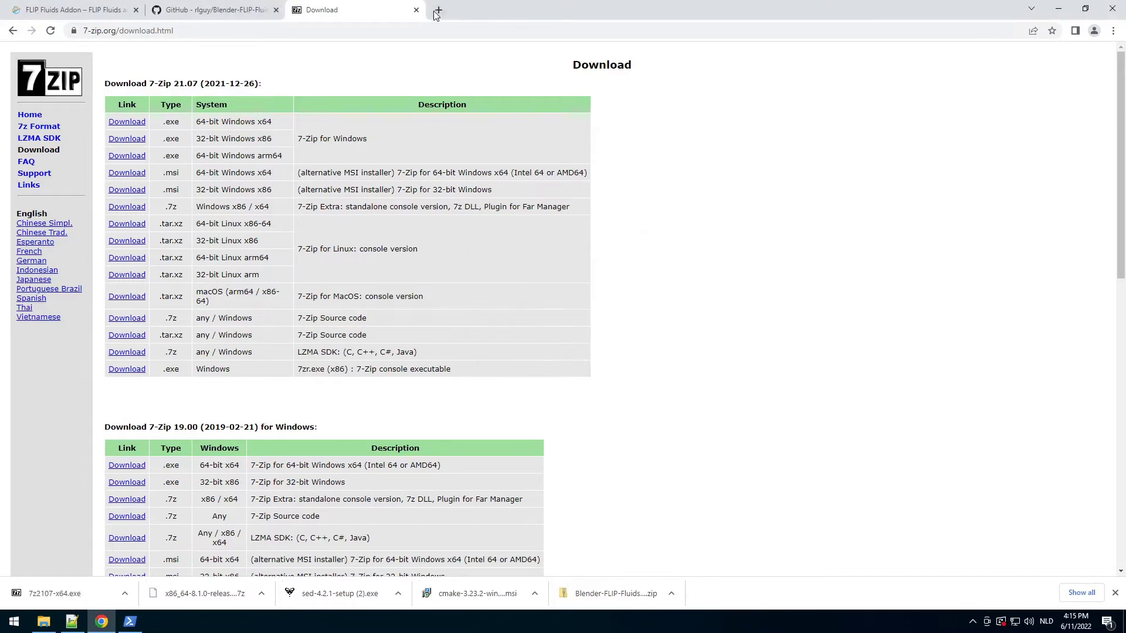
left_click(416, 10)
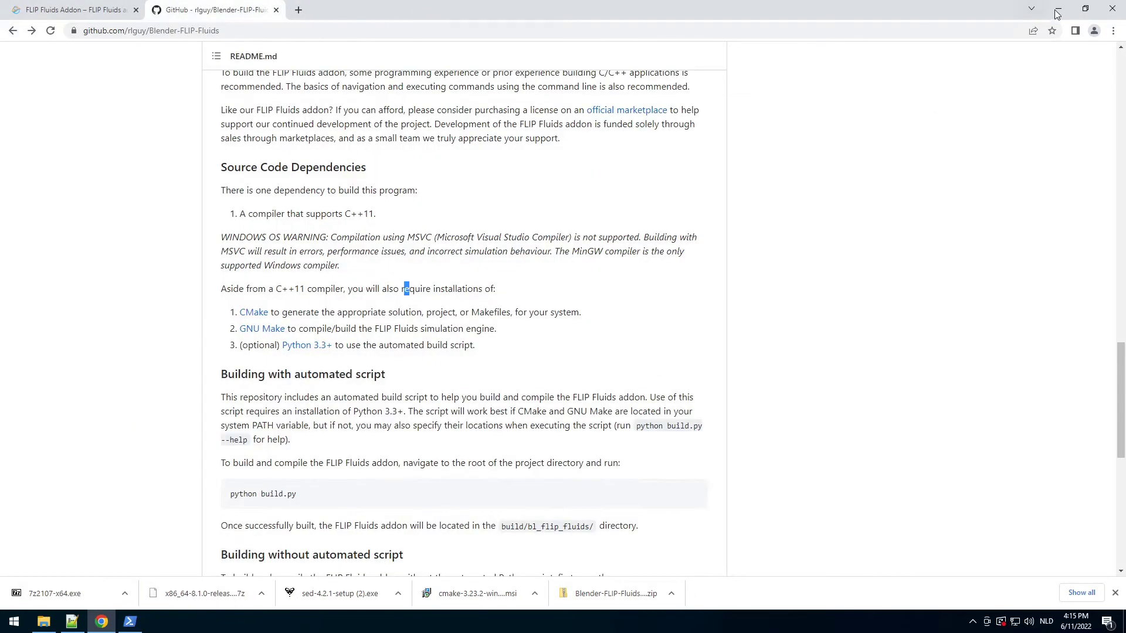
Extract the .7z with 7-Zip into x86_64-8.1.0-release-posix-seh-rt_v6-rev0 and select mingw64 inside it.
left_click(1057, 10)
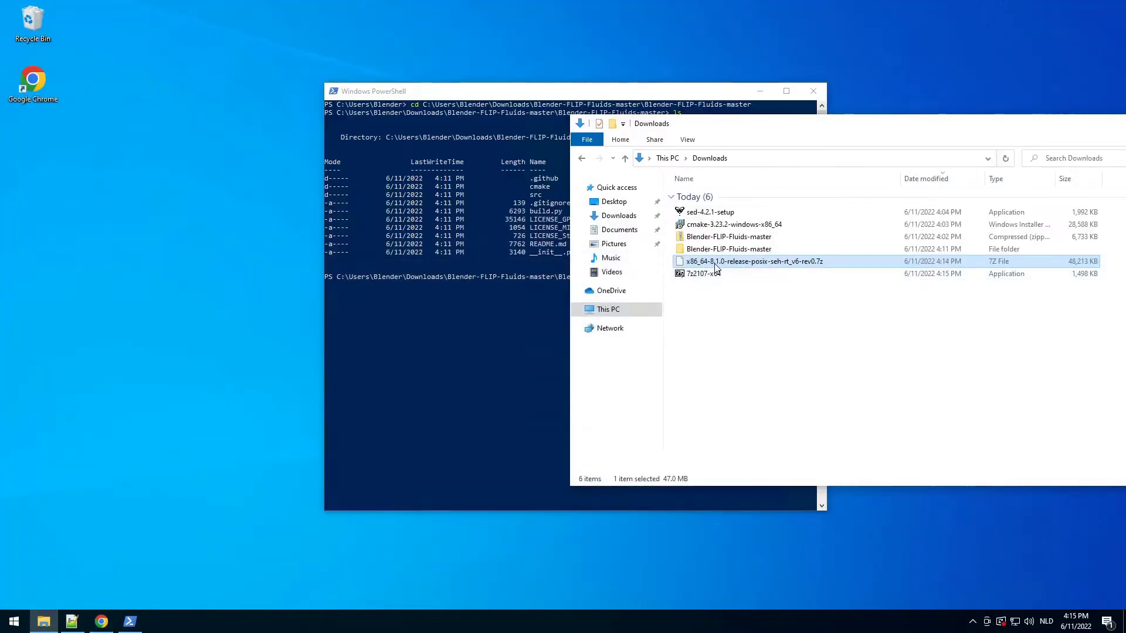
right_click(714, 262)
mouse_move(743, 286)
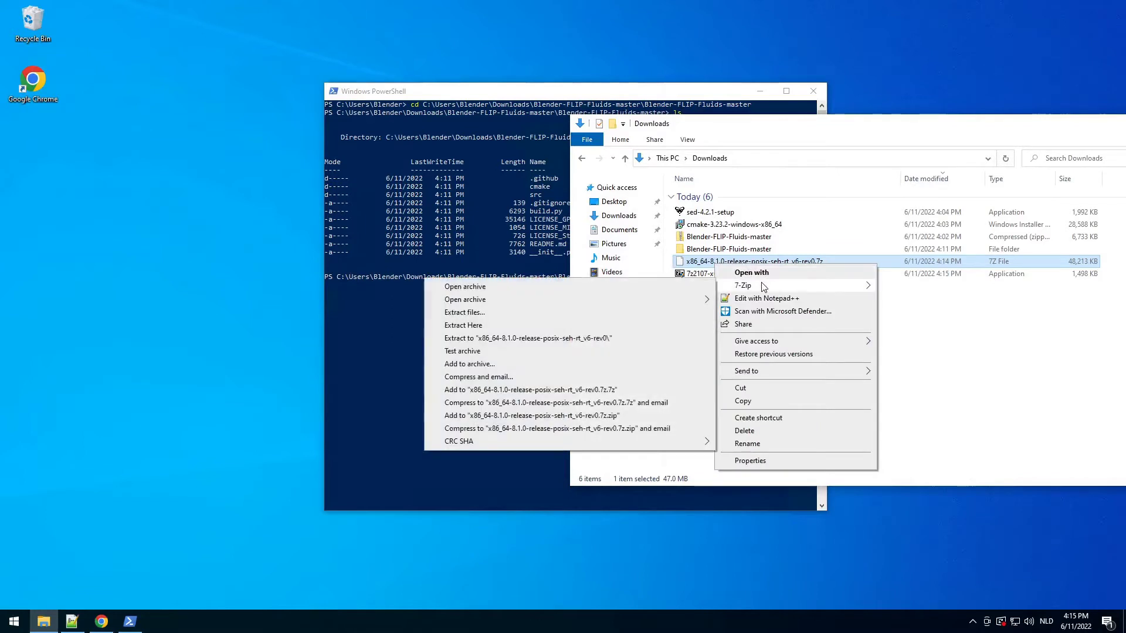
left_click(517, 339)
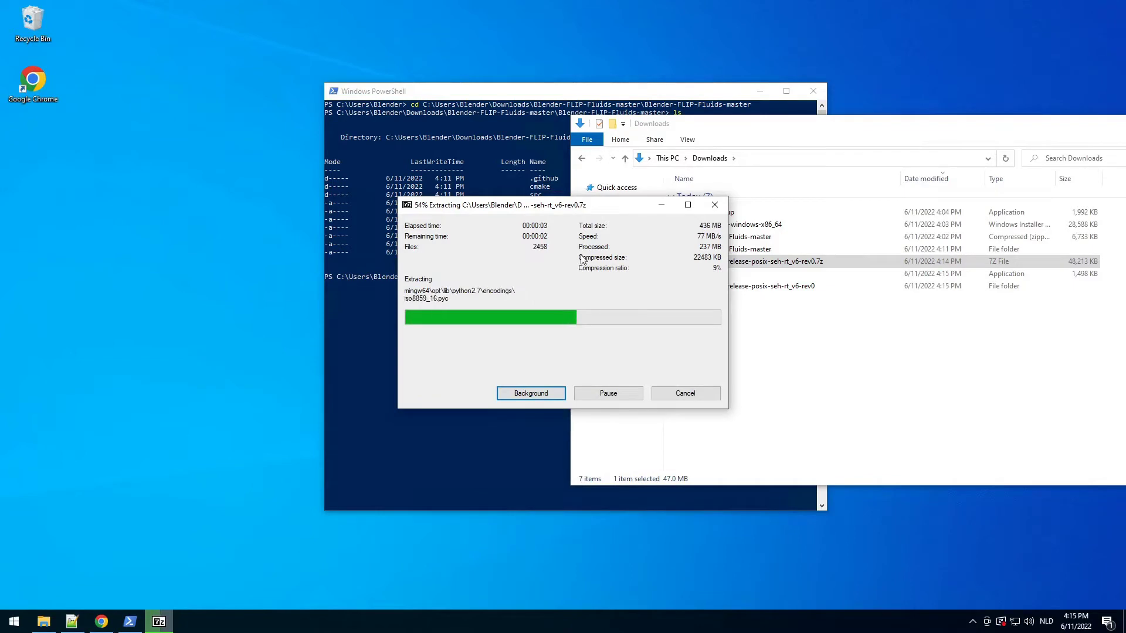
left_click_drag(566, 209, 401, 353)
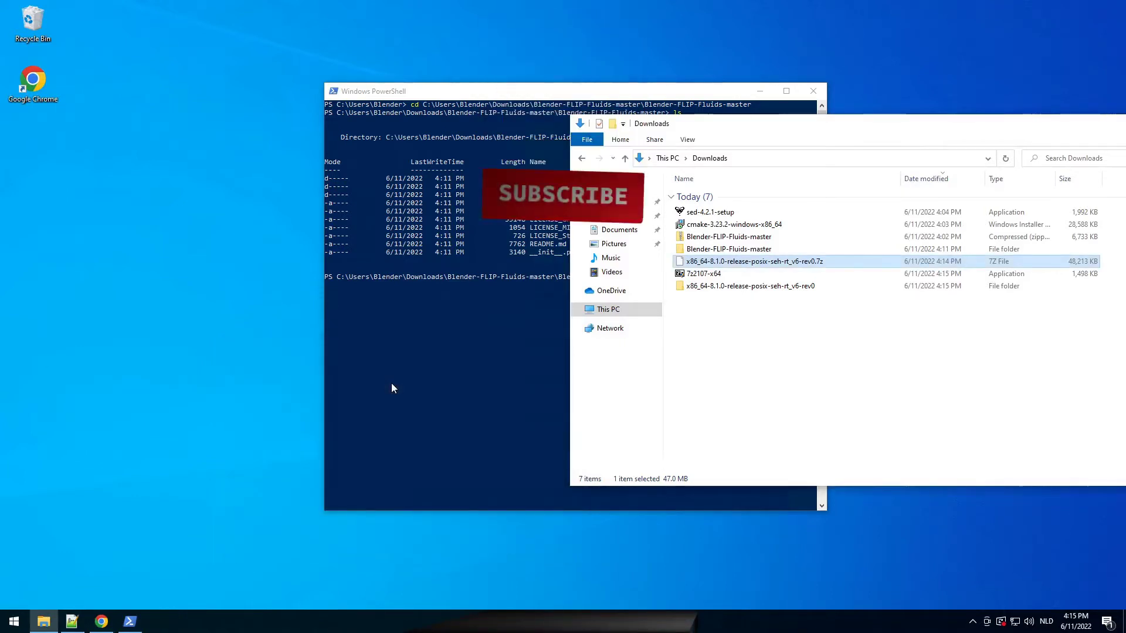
left_click(753, 333)
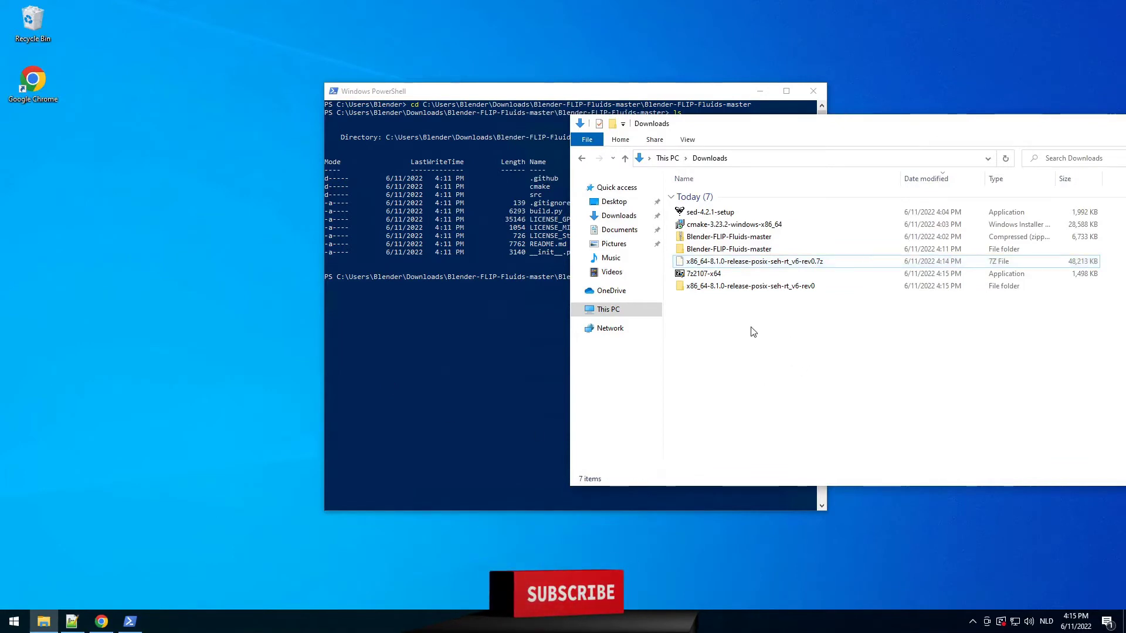
double_click(743, 288)
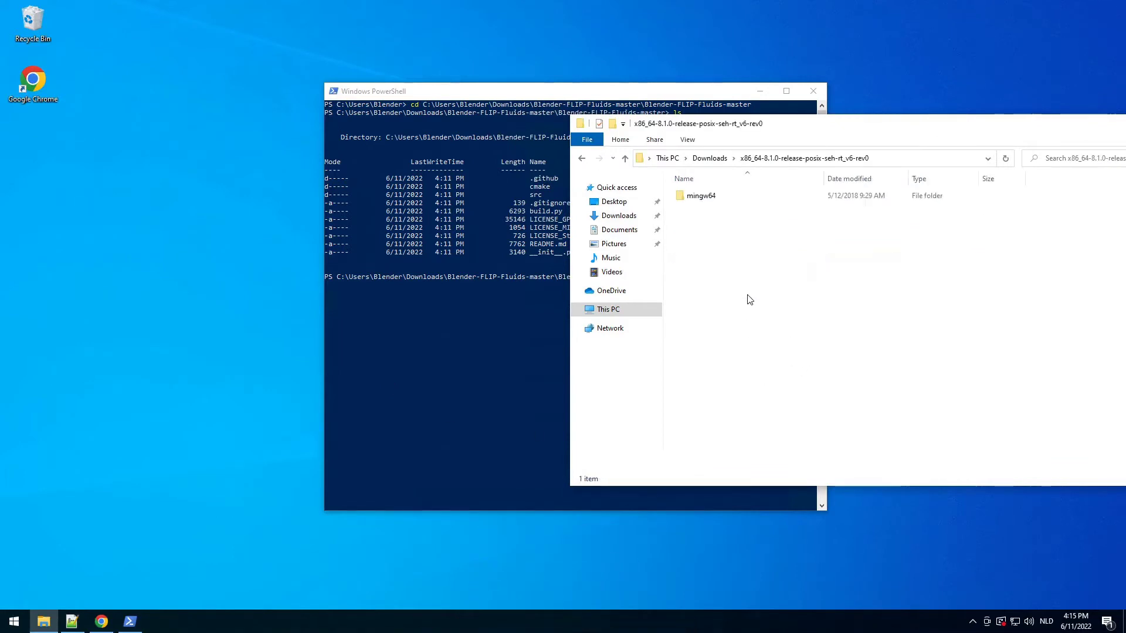
left_click(720, 200)
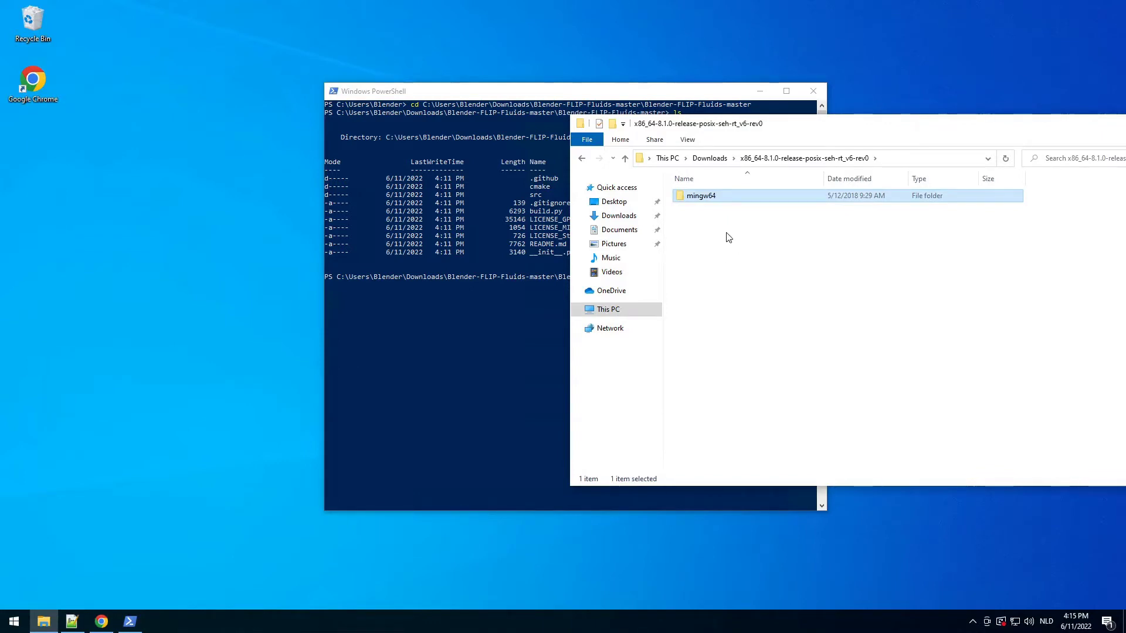
Paste the mingw64 folder into the root of Local Disk (C:).
left_click(608, 310)
double_click(734, 318)
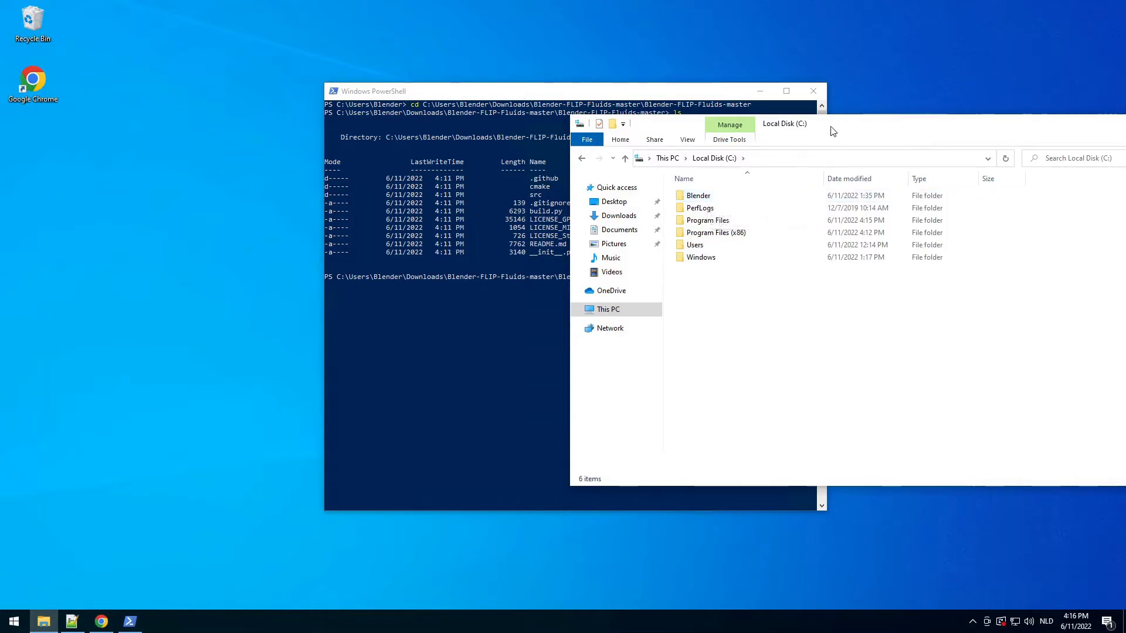
left_click_drag(839, 129, 746, 134)
double_click(661, 203)
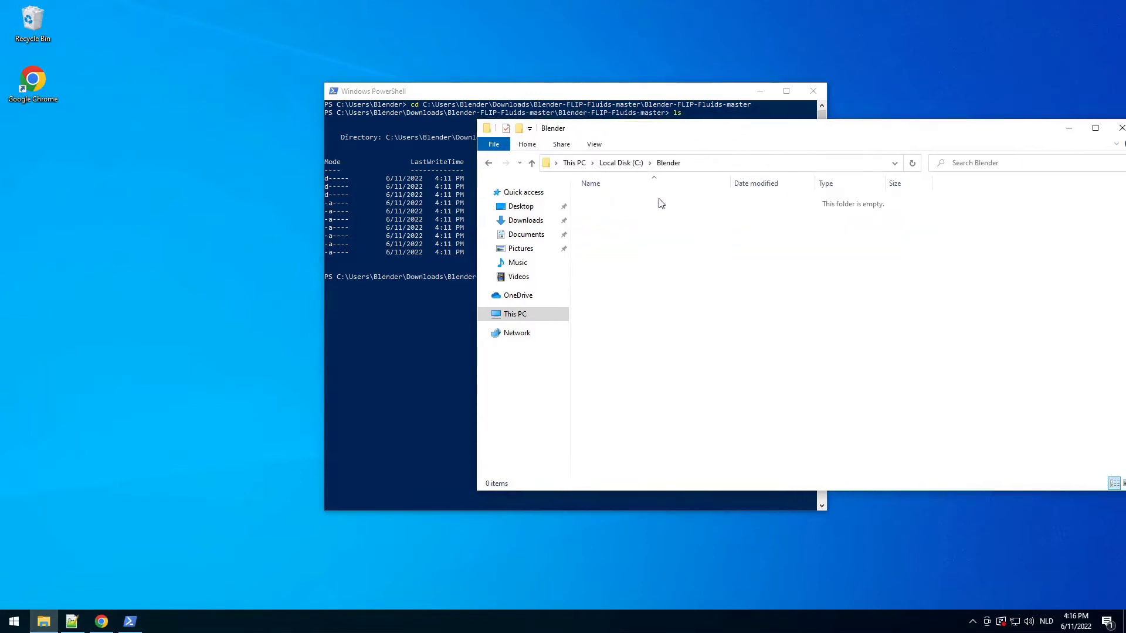
left_click(620, 163)
key("ctrl+v")
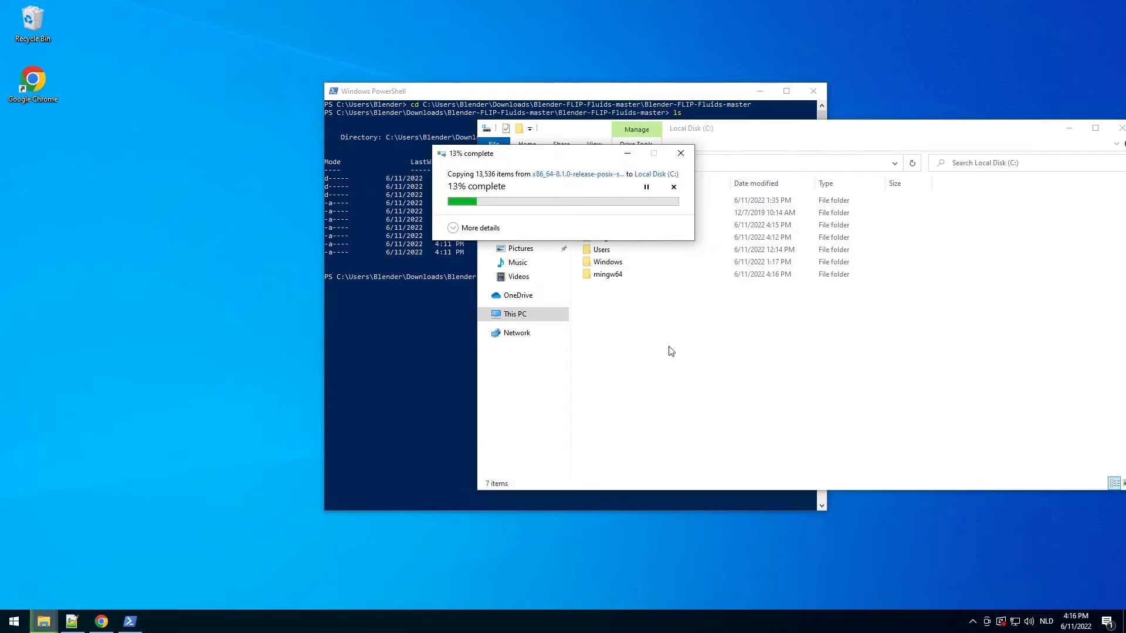
left_click_drag(559, 158, 279, 219)
Open C:\mingw64\bin and select its full path in the address bar.
double_click(607, 274)
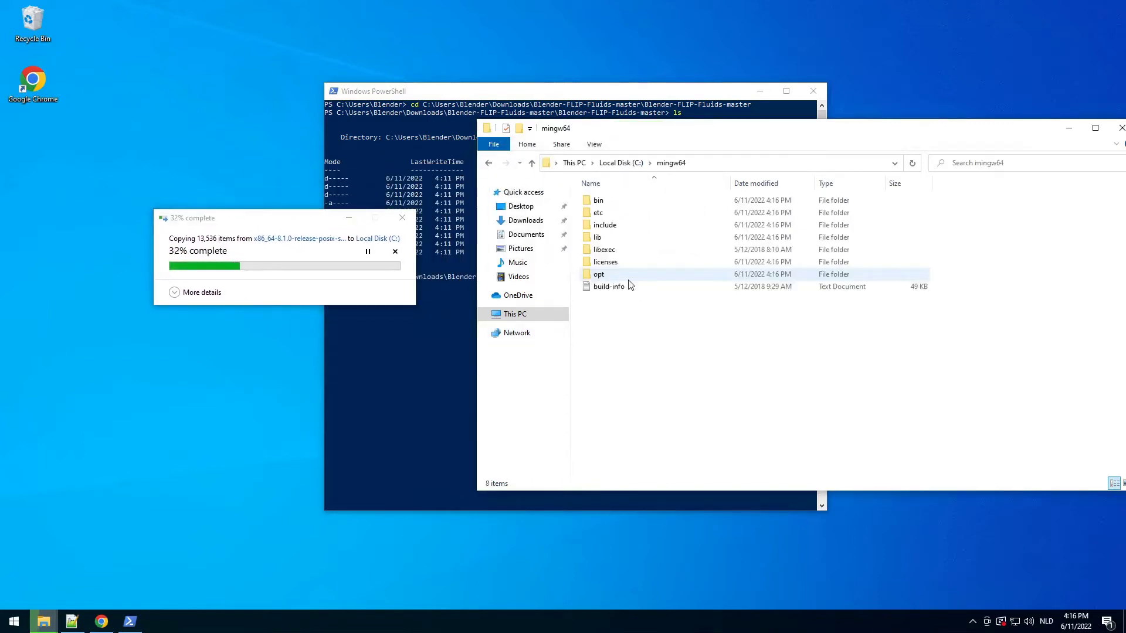
left_click(609, 203)
double_click(609, 203)
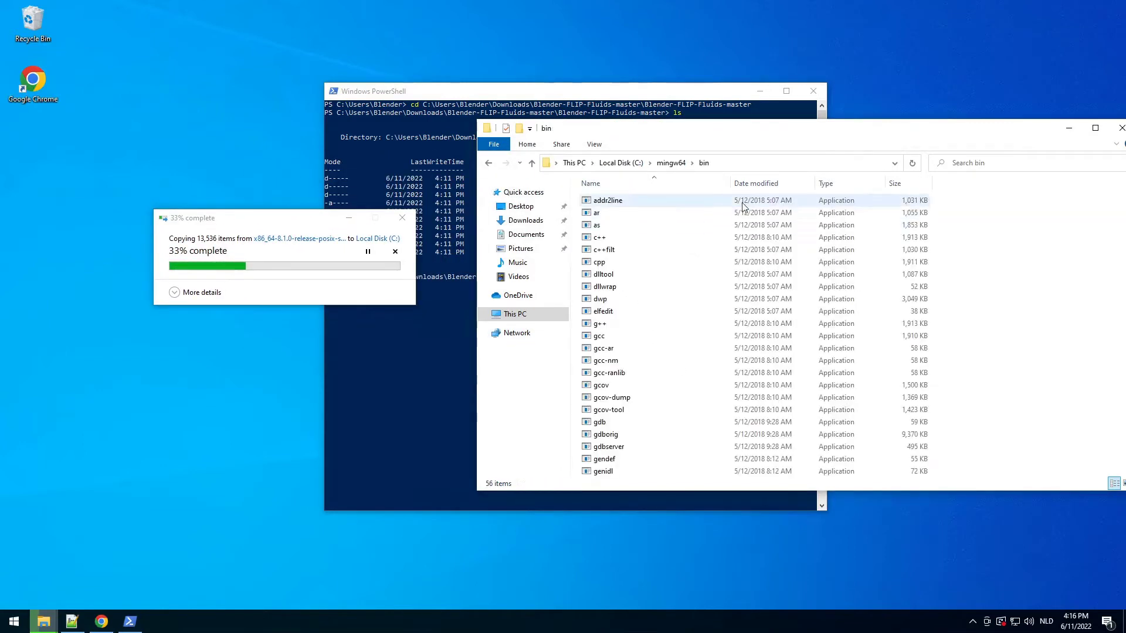
left_click(727, 163)
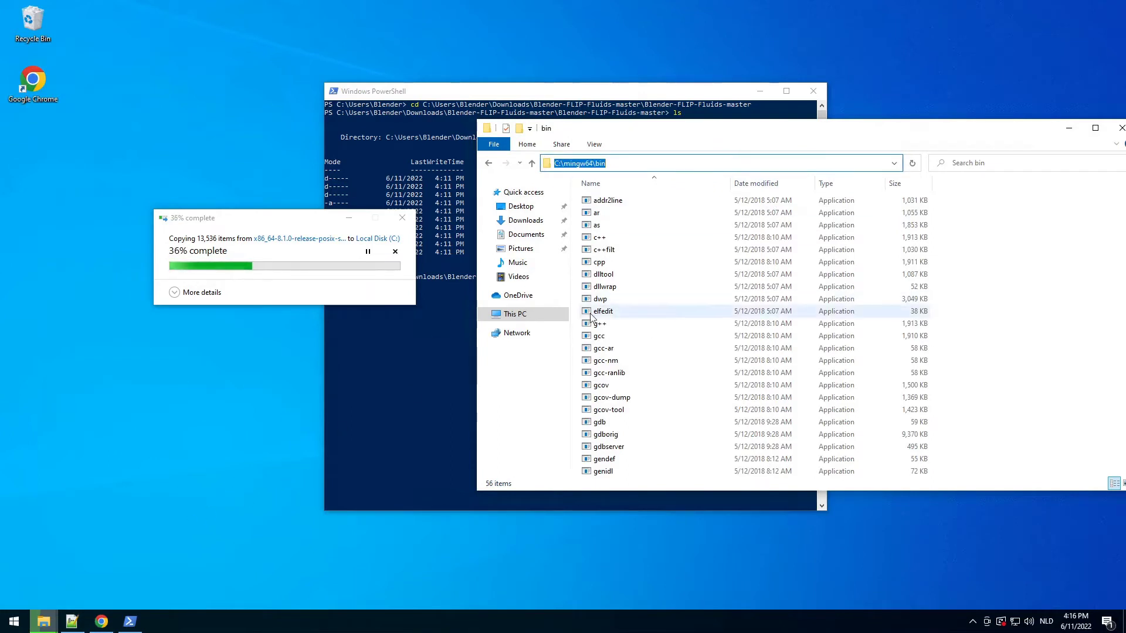
Run %path% in the PowerShell console, then bring up Windows search.
left_click(442, 336)
left_click(684, 318)
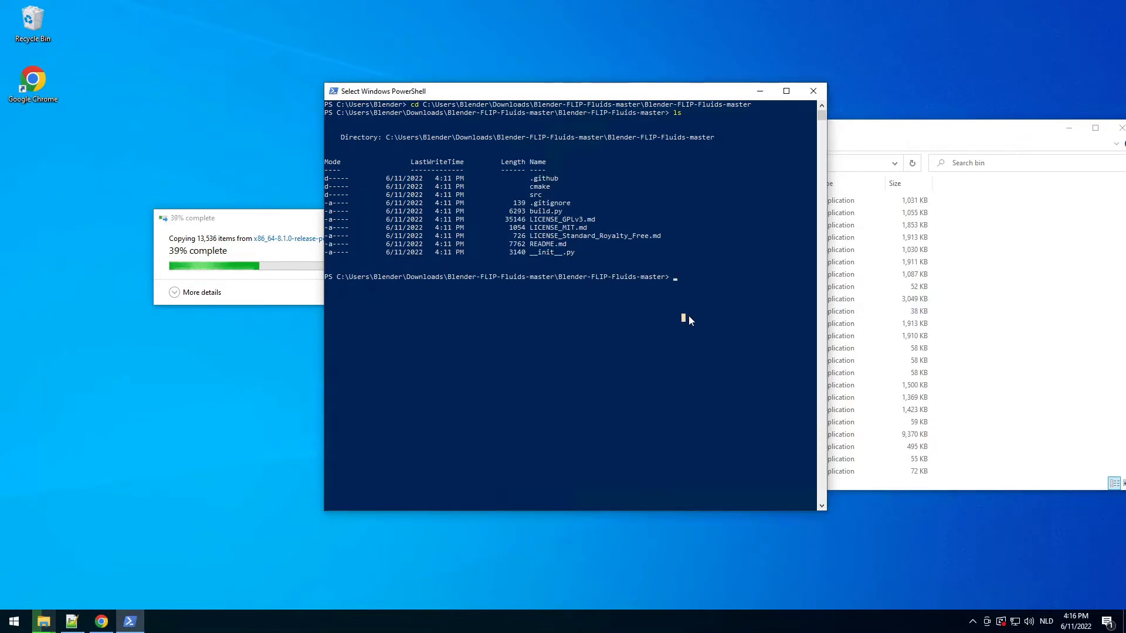
type("%%")
type("path")
key("Return")
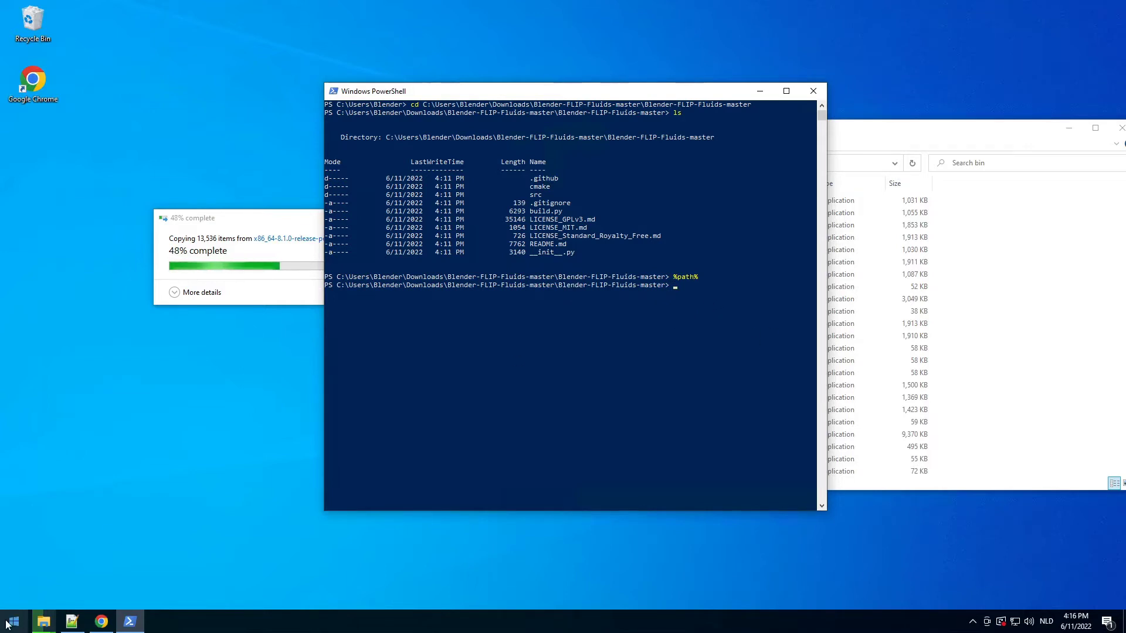
key("super")
Search 'cont', go to System > Advanced system settings > Environment Variables, and edit the system Path.
type("cont")
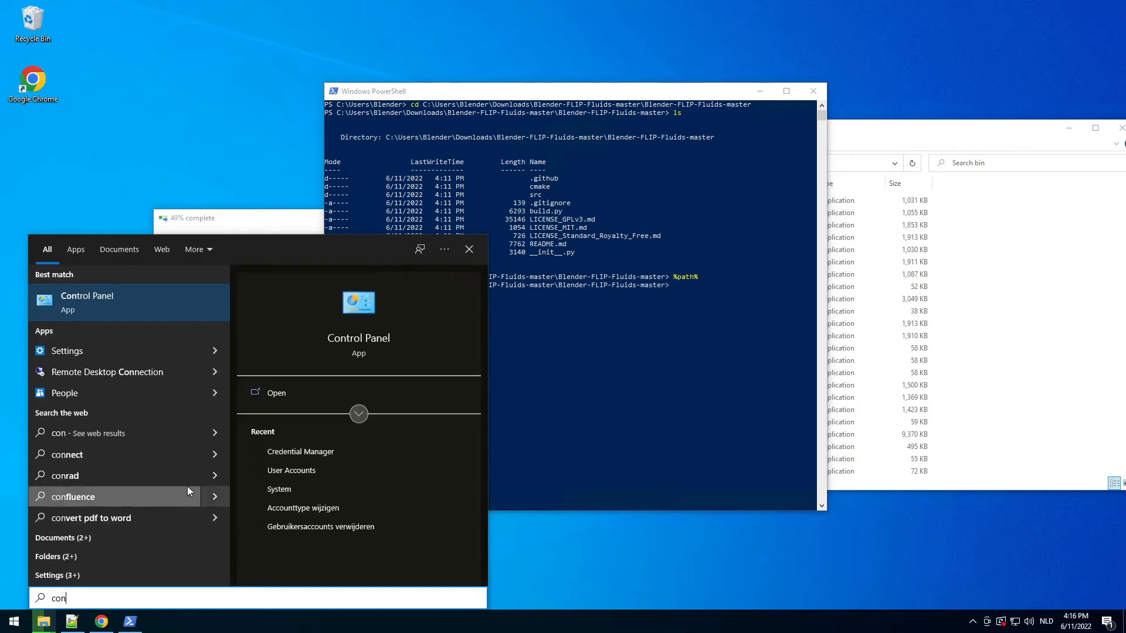
left_click(157, 312)
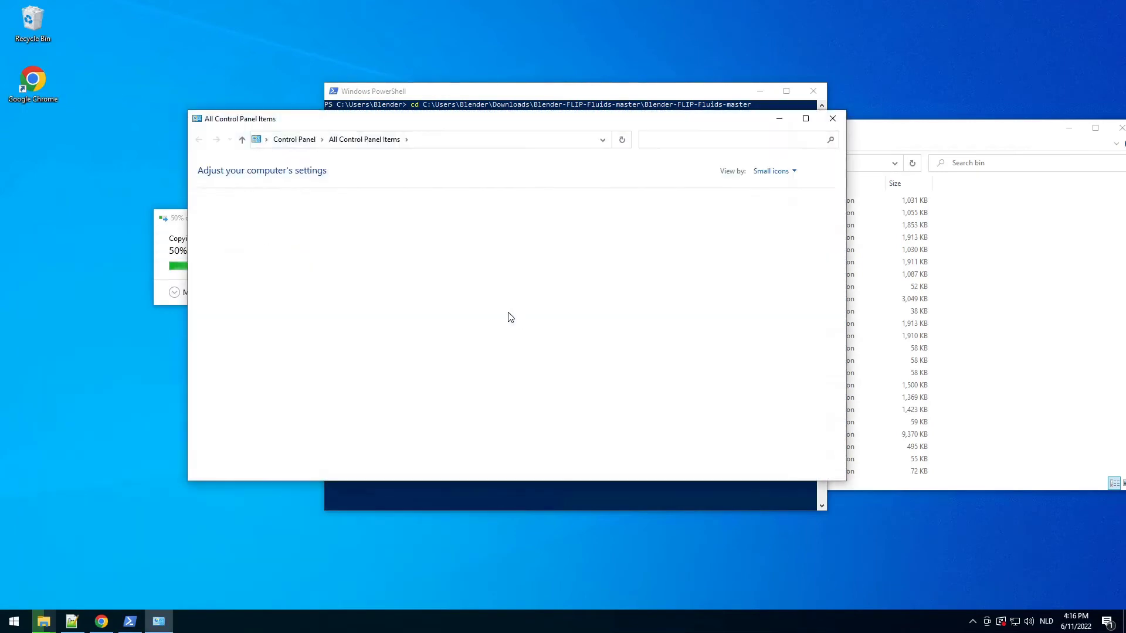
left_click(502, 313)
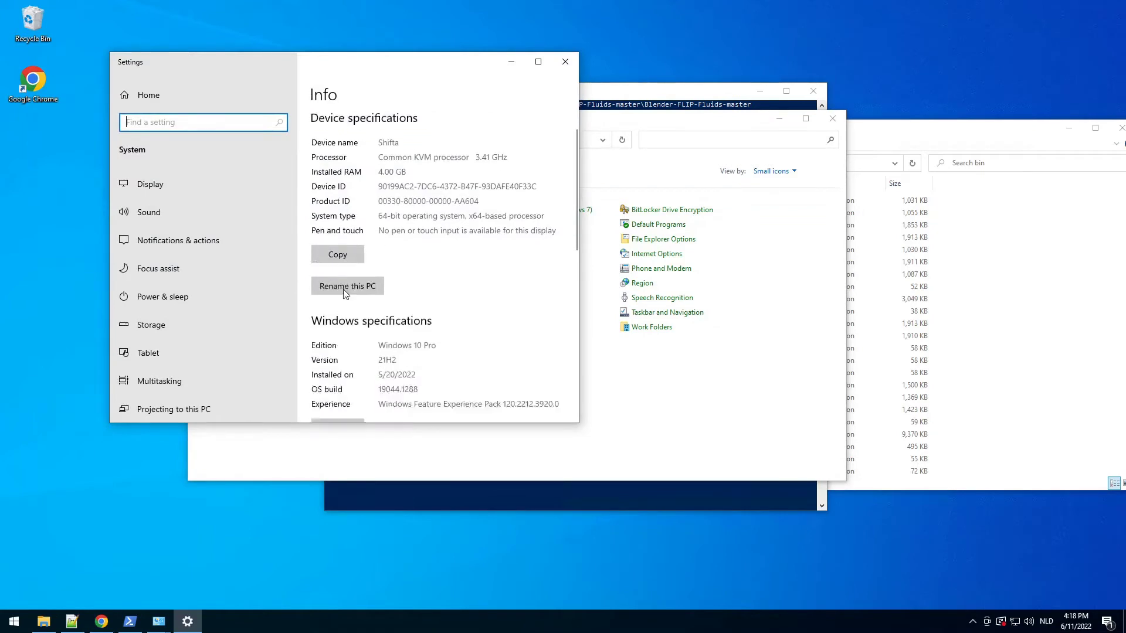
scroll(440, 301, "down", 10)
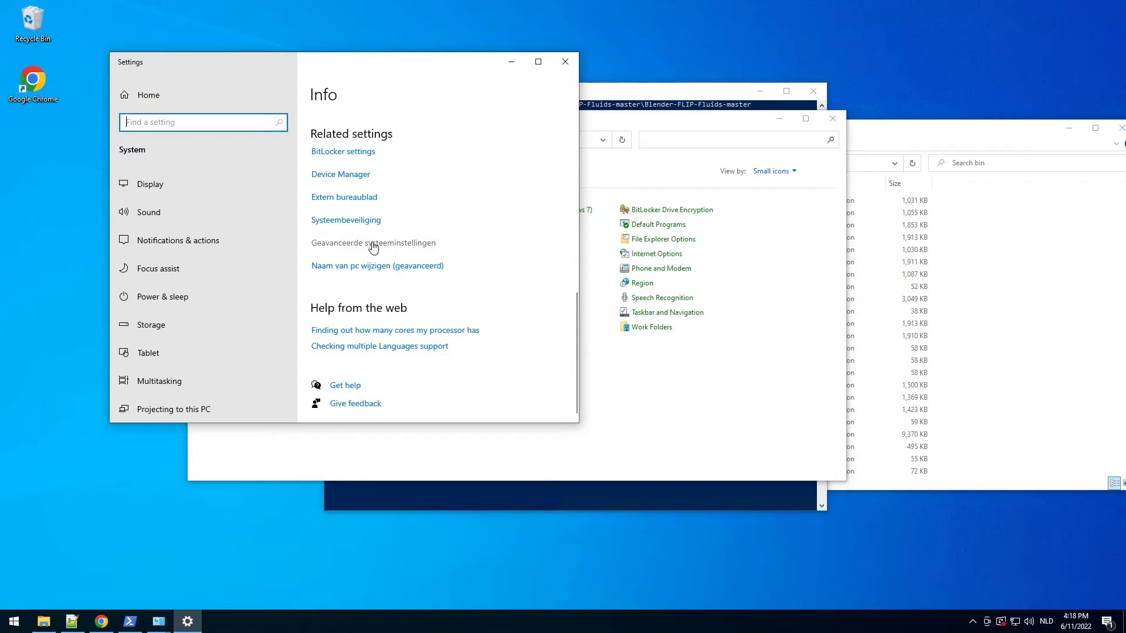
scroll(469, 258, "up", 2)
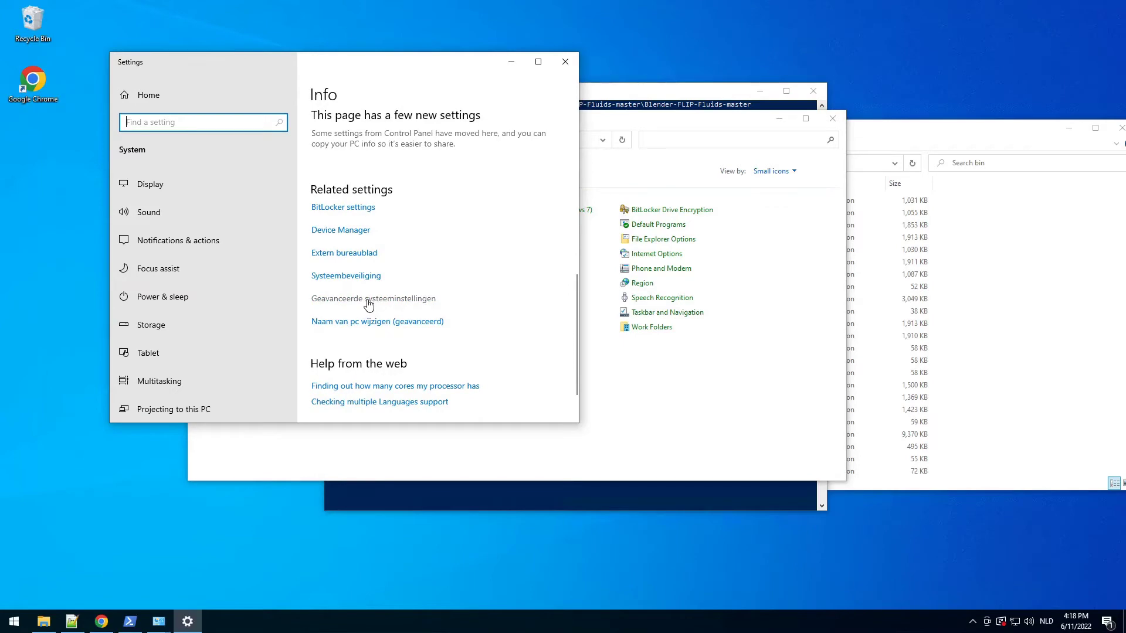
left_click(369, 300)
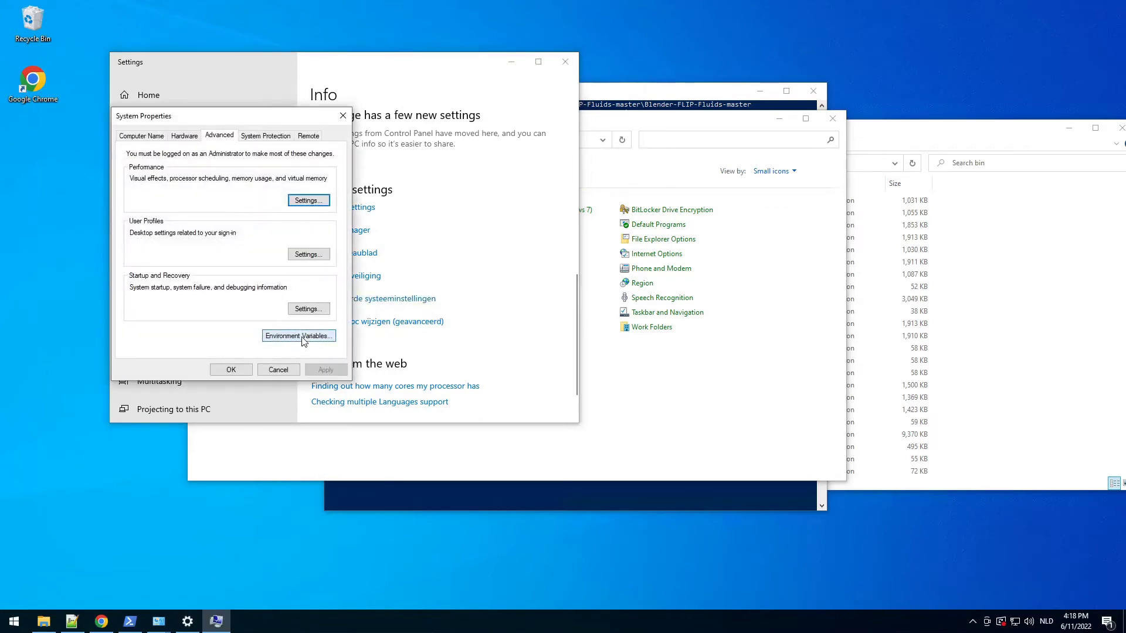
left_click(302, 338)
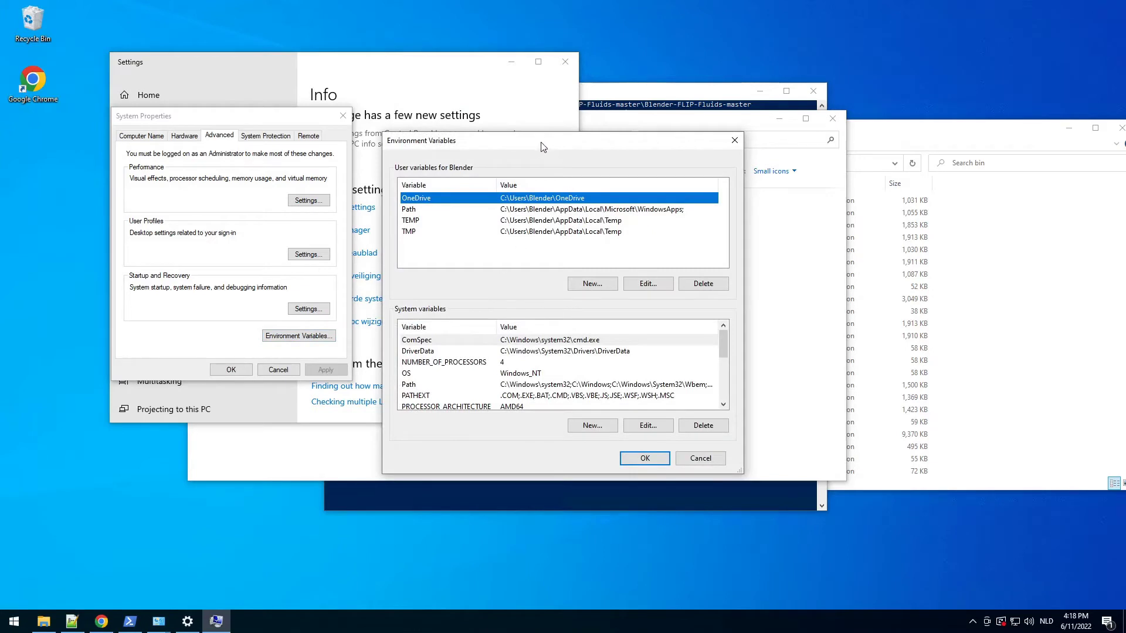
left_click_drag(548, 142, 454, 154)
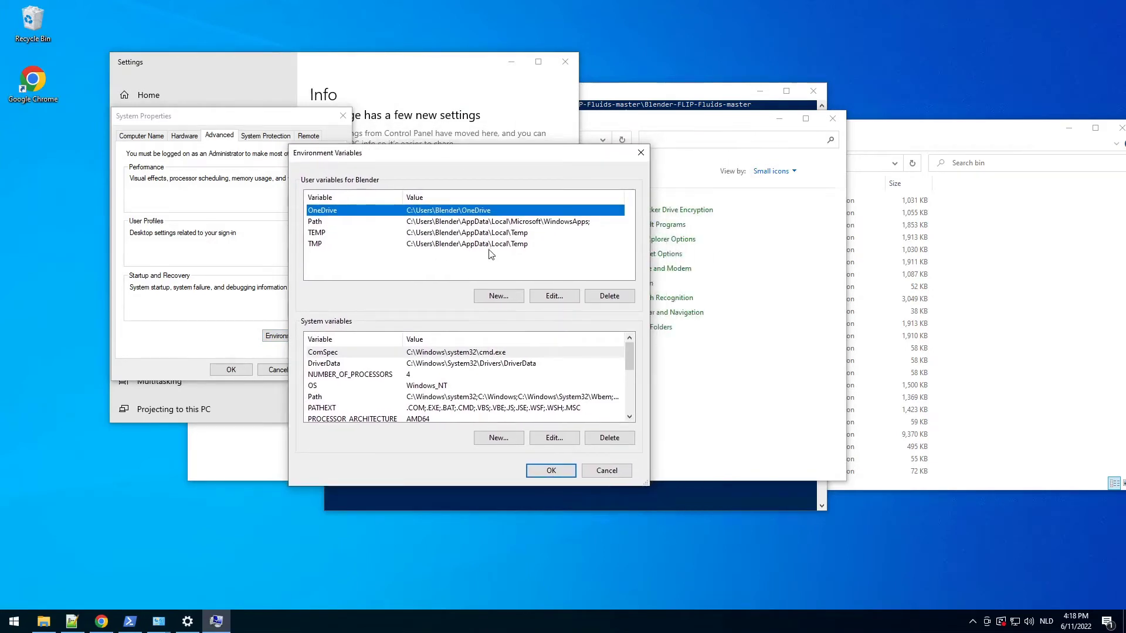
left_click(488, 224)
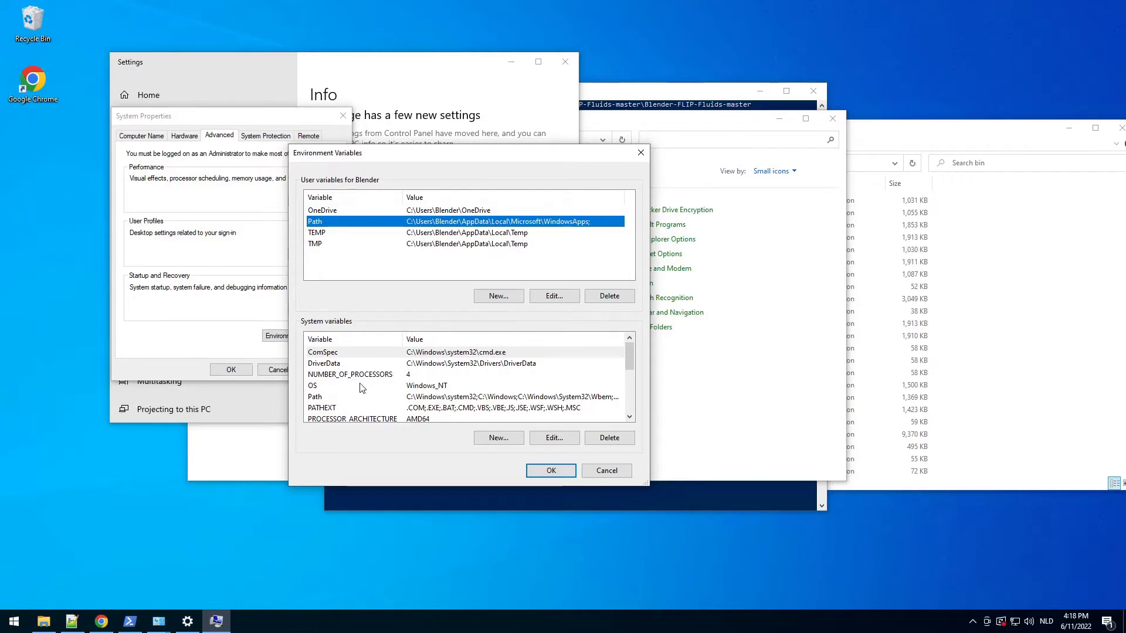
left_click(329, 397)
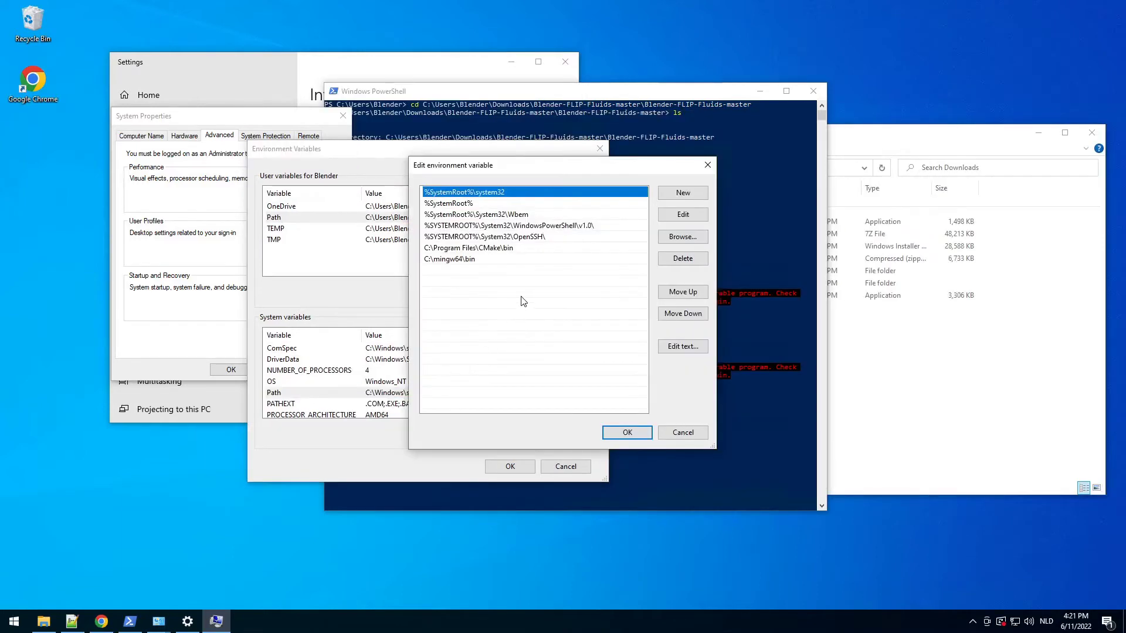
Reopen the system Path editor and paste the copied address into a new entry.
left_click(627, 432)
left_click(509, 466)
left_click(299, 335)
left_click(533, 387)
left_click(647, 426)
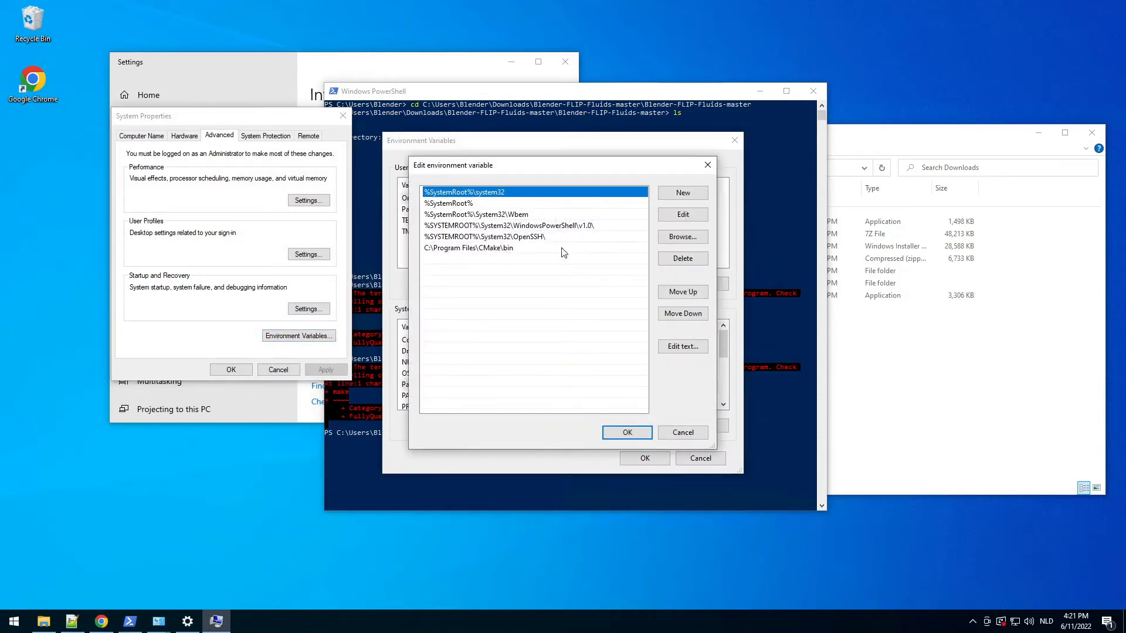
left_click(682, 215)
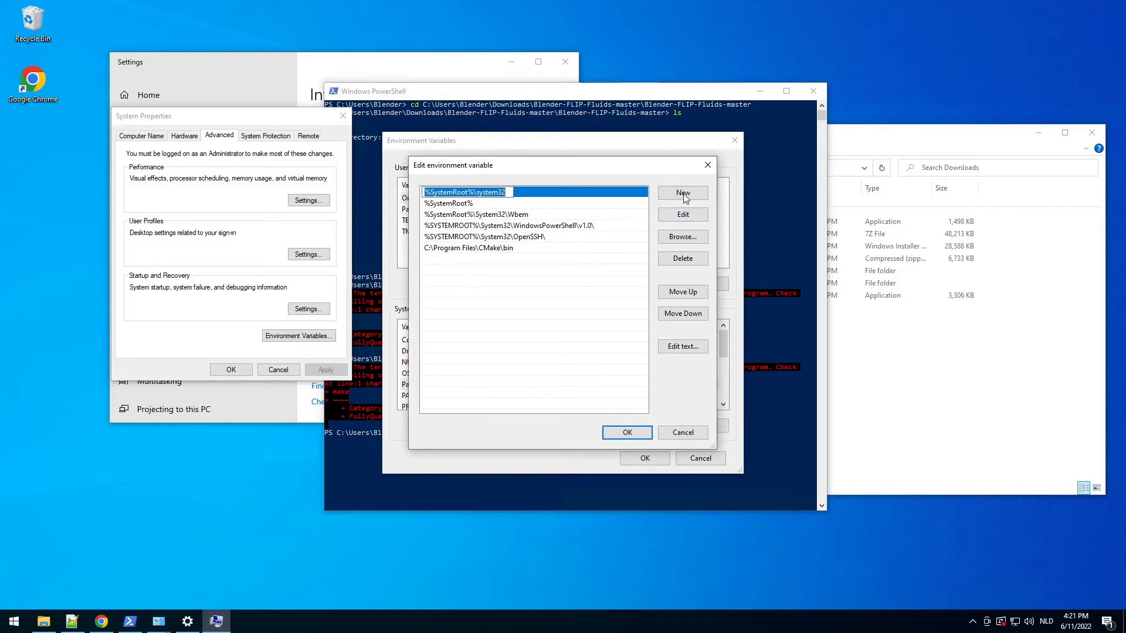
left_click(683, 194)
type("https://sourceforge.net/projects/gnuwin32")
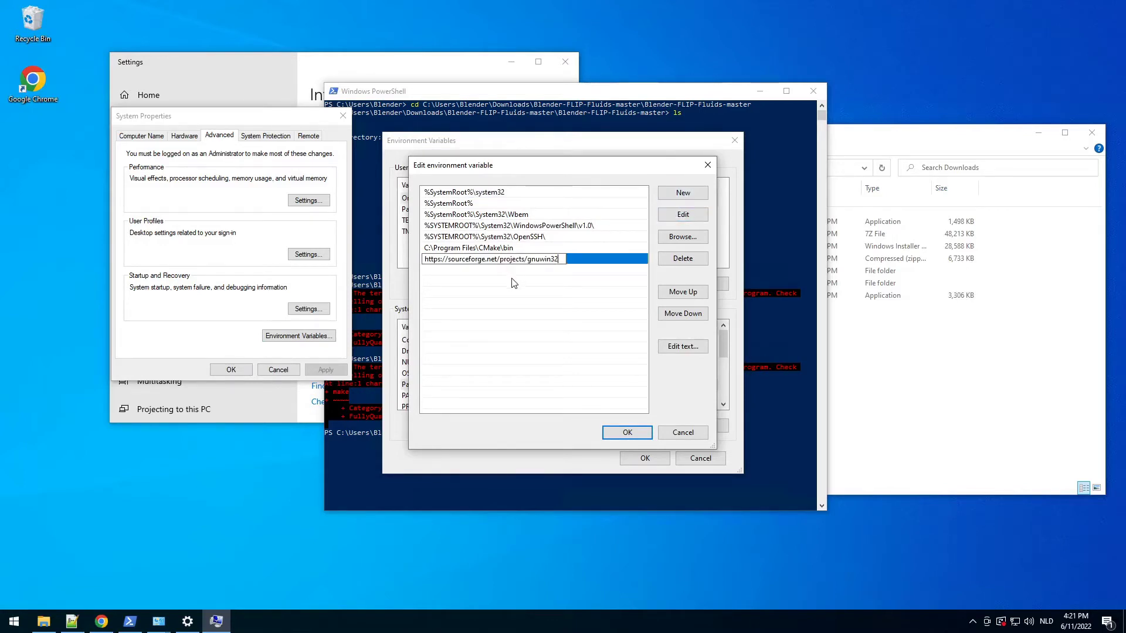
key("Return")
Browse Explorer to C:\Program Files (x86)\GnuWin32\bin and select its address for copying.
left_click(938, 356)
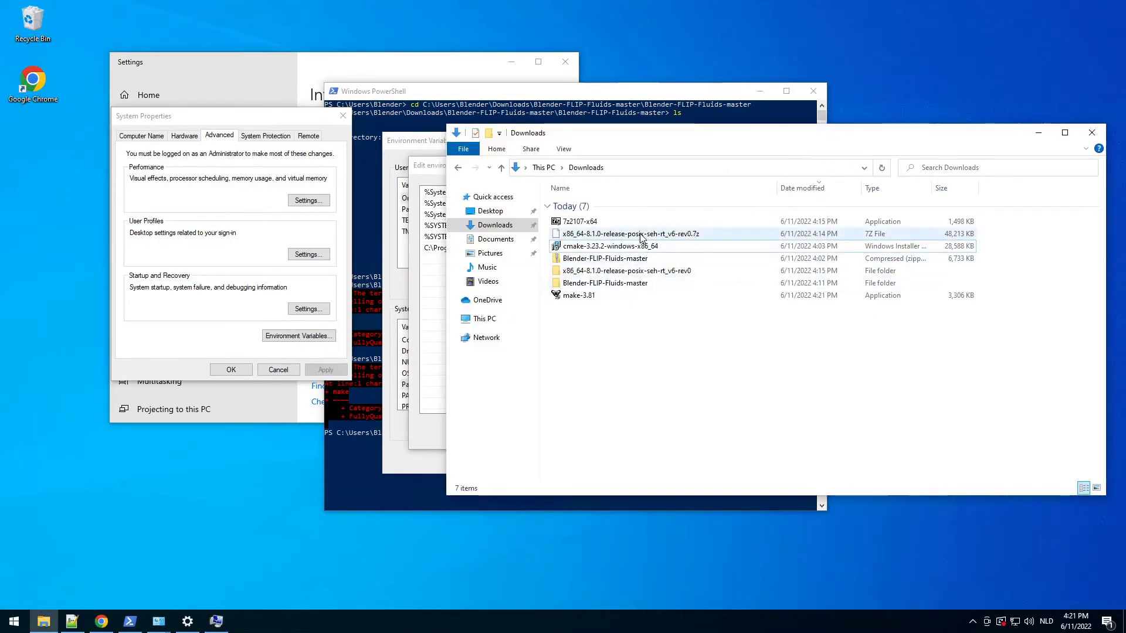
left_click(484, 318)
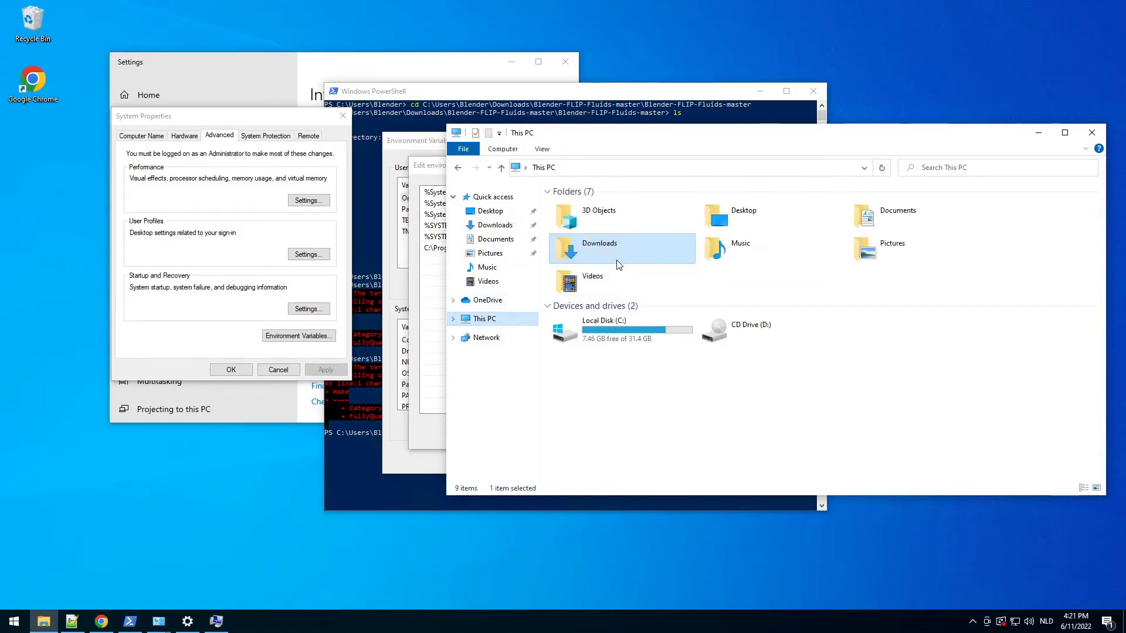
double_click(604, 321)
double_click(583, 242)
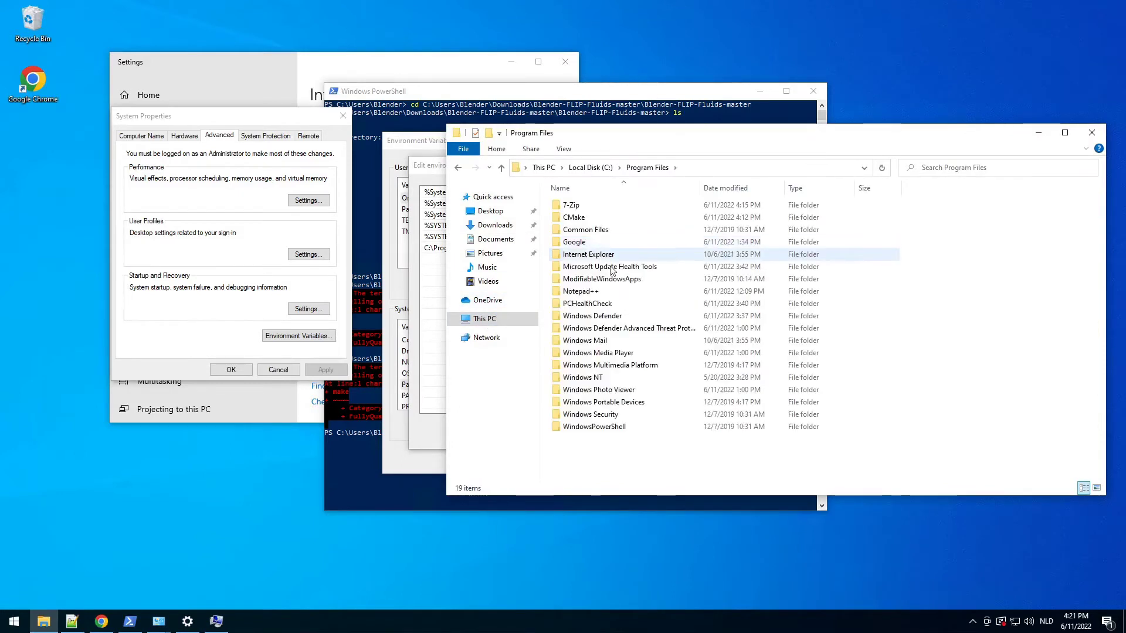
key("alt+Left")
double_click(610, 254)
double_click(597, 217)
double_click(578, 205)
left_click(781, 168)
key("ctrl+c")
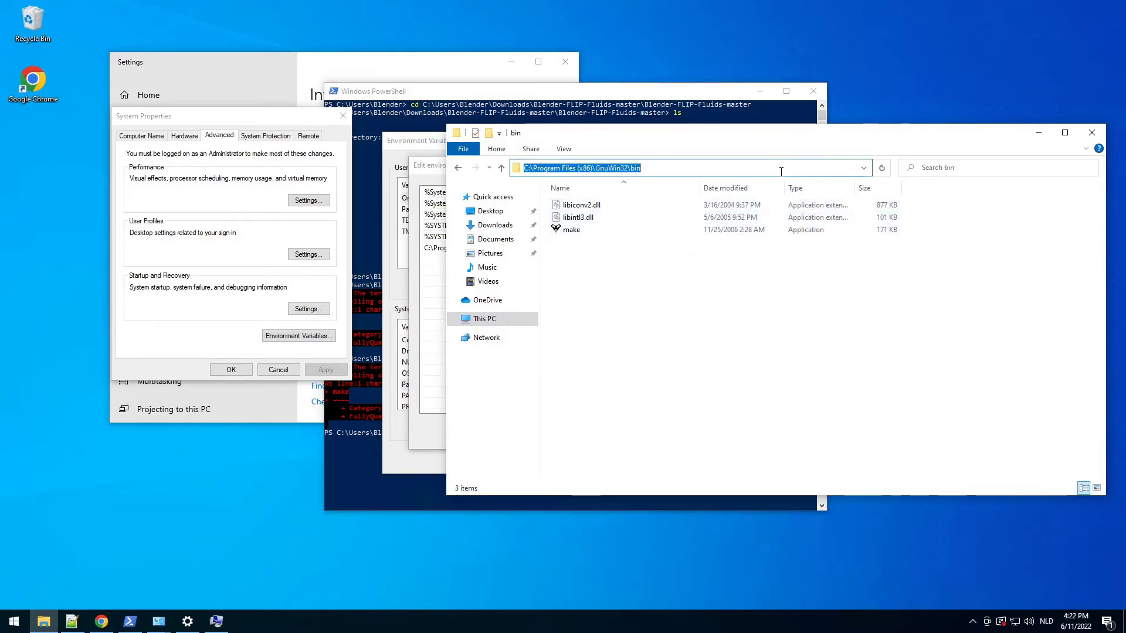
Add C:\Program Files (x86)\GnuWin32\bin as a new Path entry and confirm both dialogs.
left_click(395, 294)
left_click(691, 194)
key("ctrl+v")
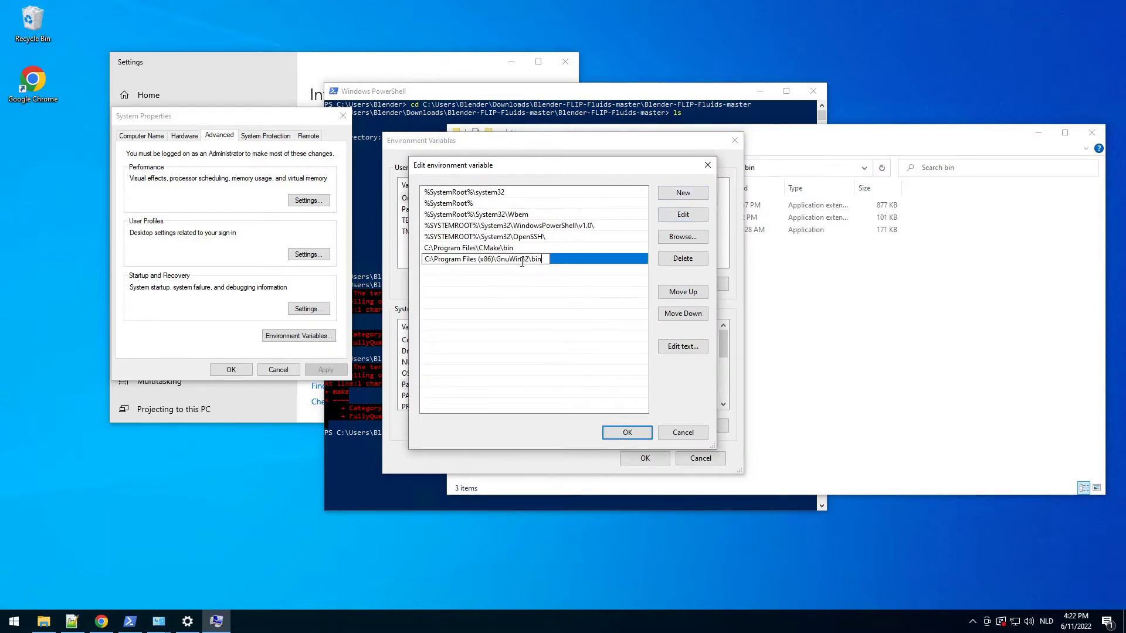
left_click(531, 292)
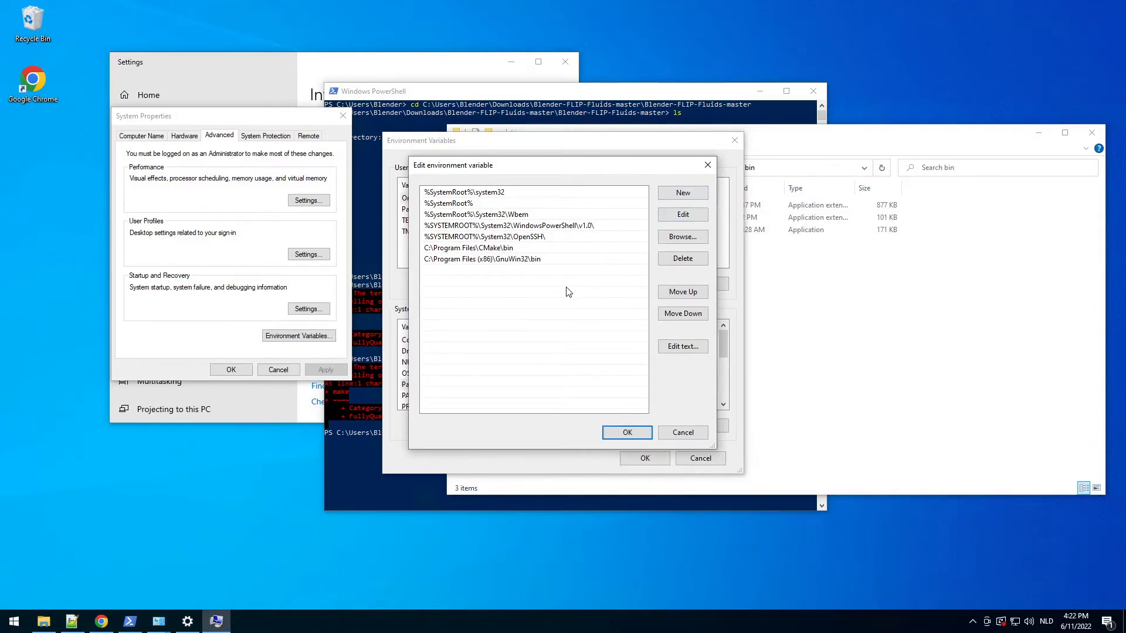
left_click(627, 433)
left_click(644, 458)
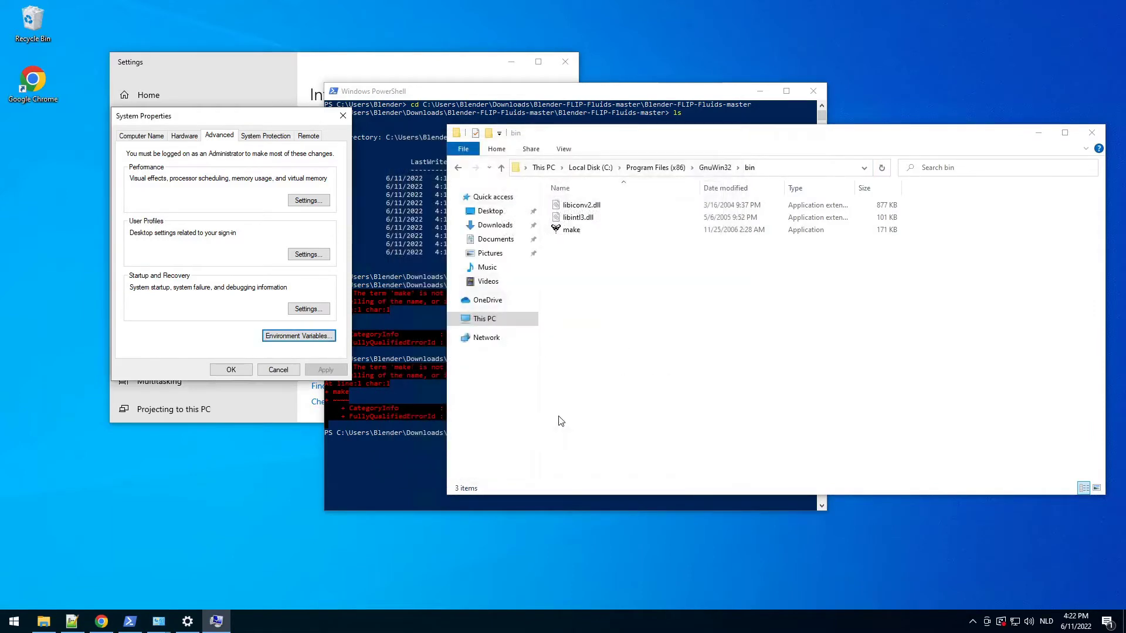
Test make in the old PowerShell, then replace it with a fresh Windows PowerShell window.
left_click(404, 446)
type("make")
key("Return")
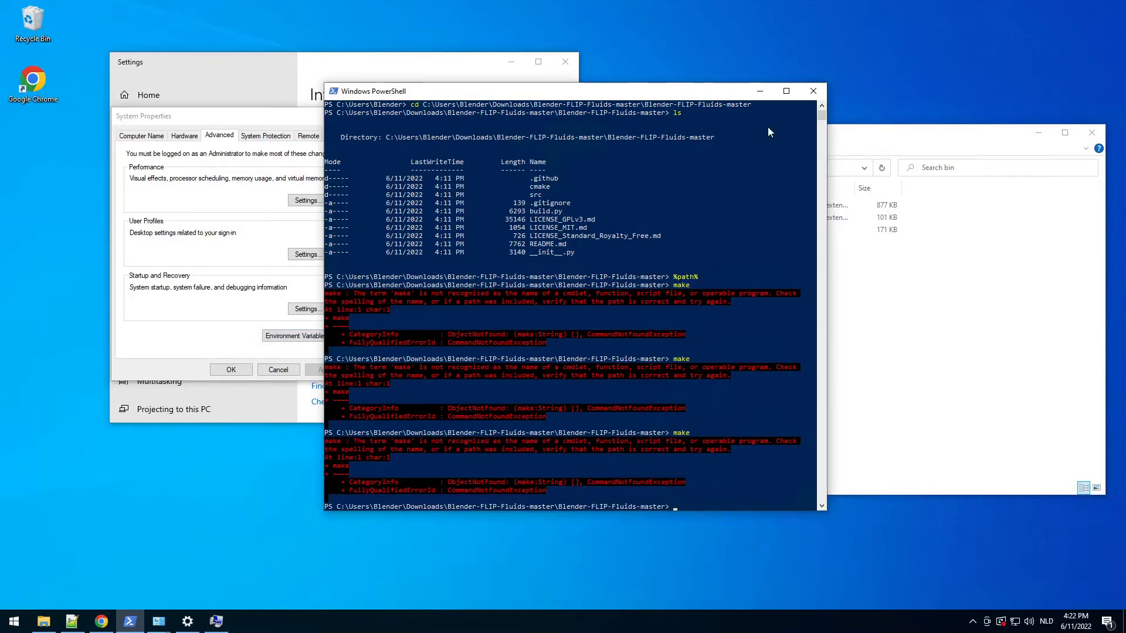
left_click(812, 91)
left_click(25, 627)
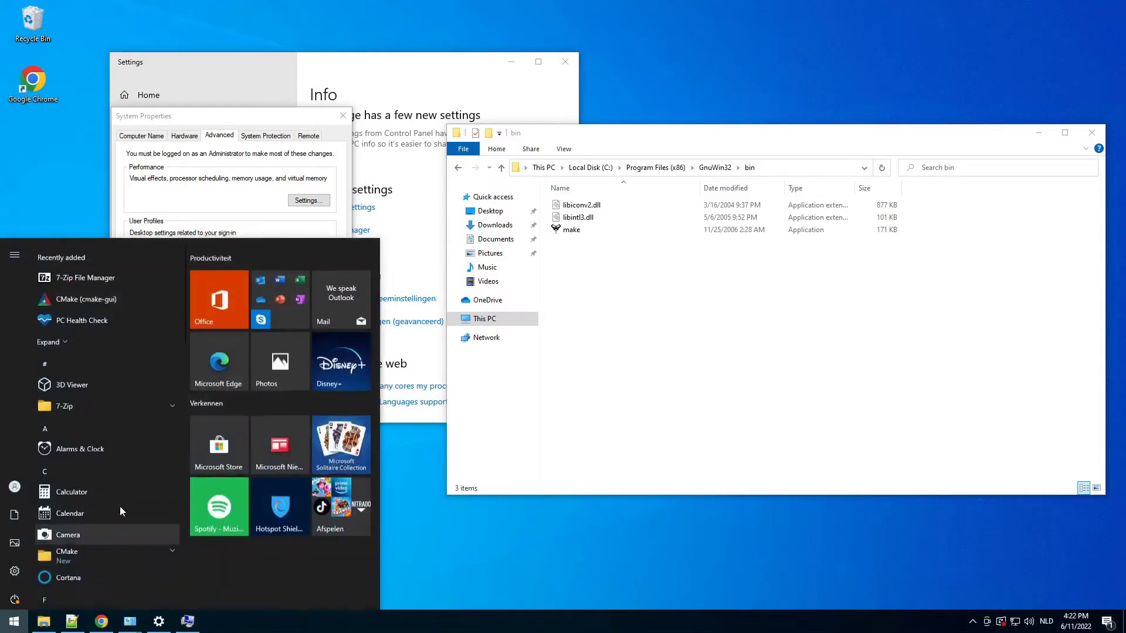
type("power")
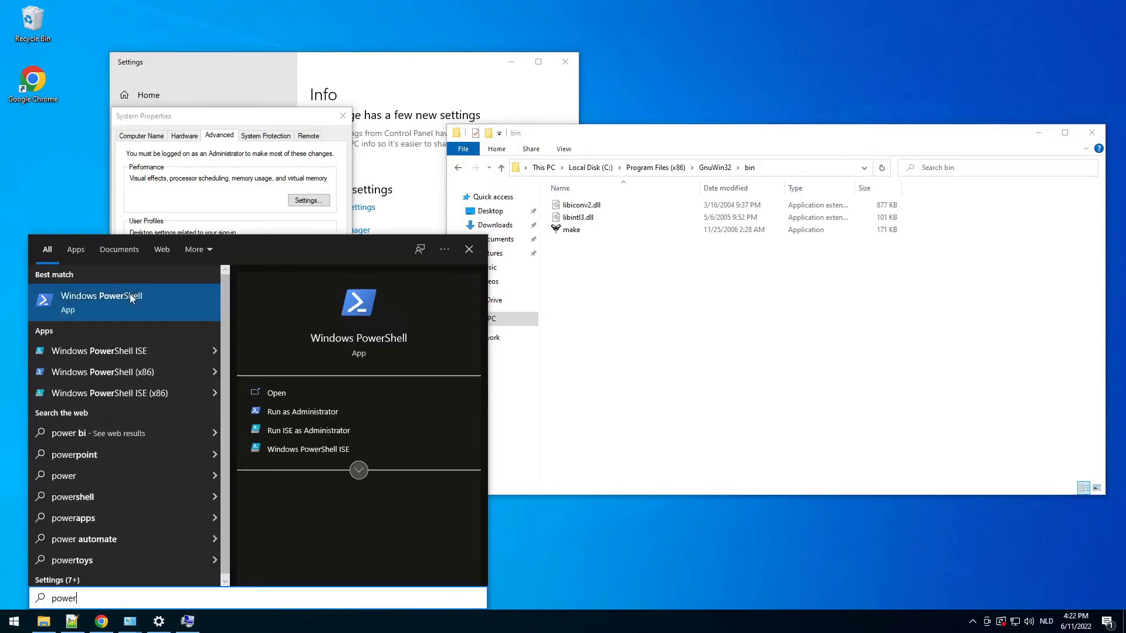
left_click(129, 295)
left_click_drag(397, 44, 786, 149)
left_click(685, 298)
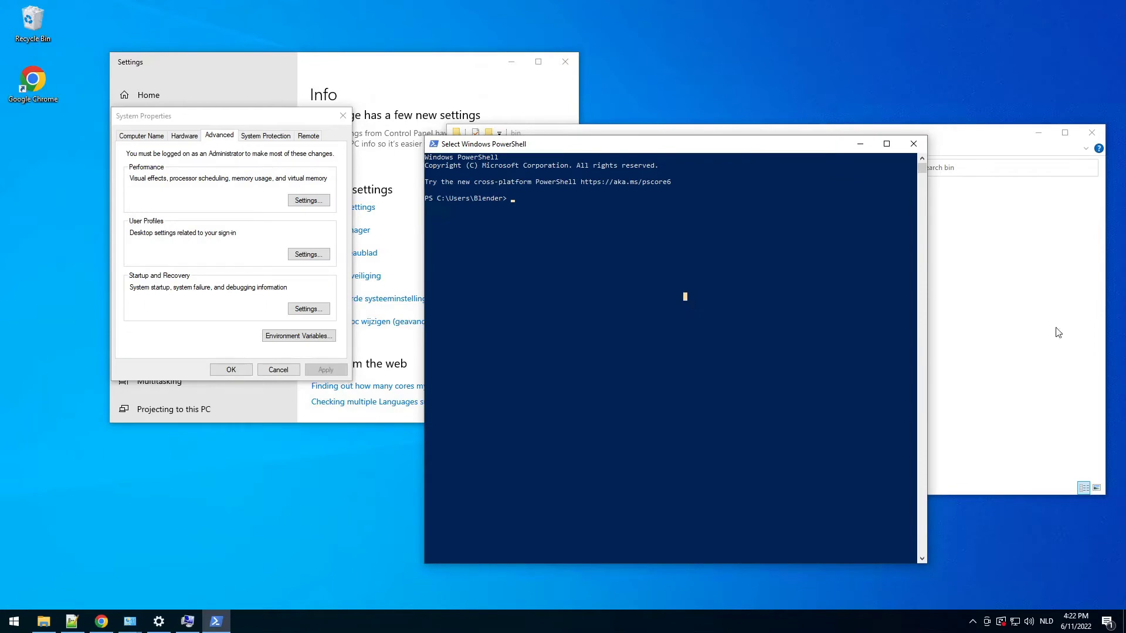
Copy the path of Downloads\Blender-FLIP-Fluids-master\Blender-FLIP-Fluids-master from Explorer's address bar.
left_click(1065, 355)
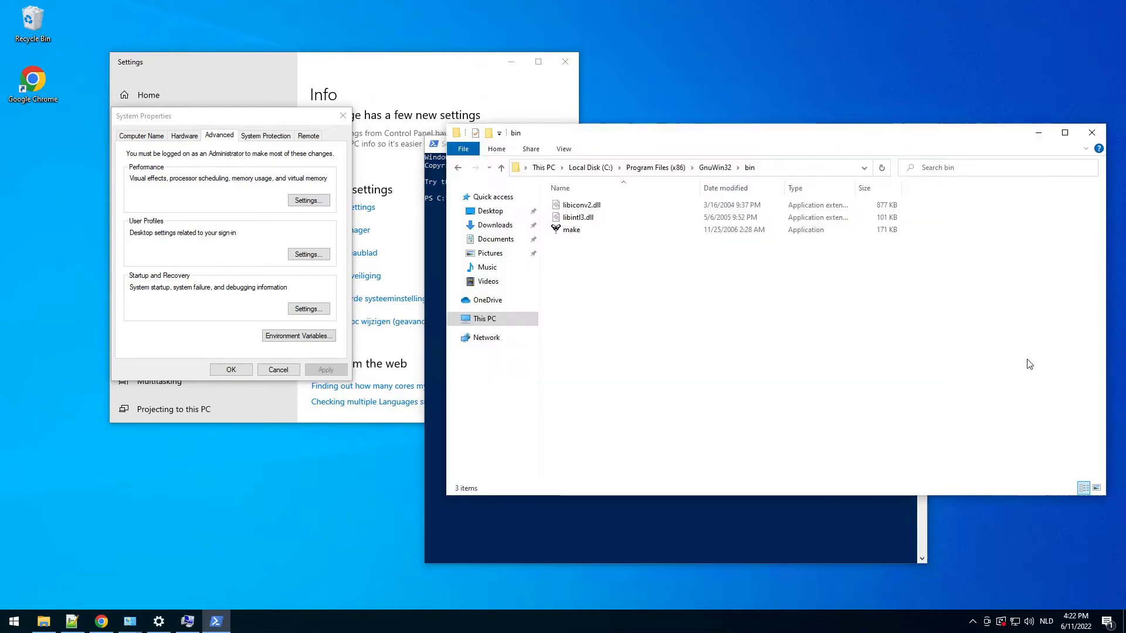
left_click(495, 225)
left_click(601, 297)
double_click(601, 297)
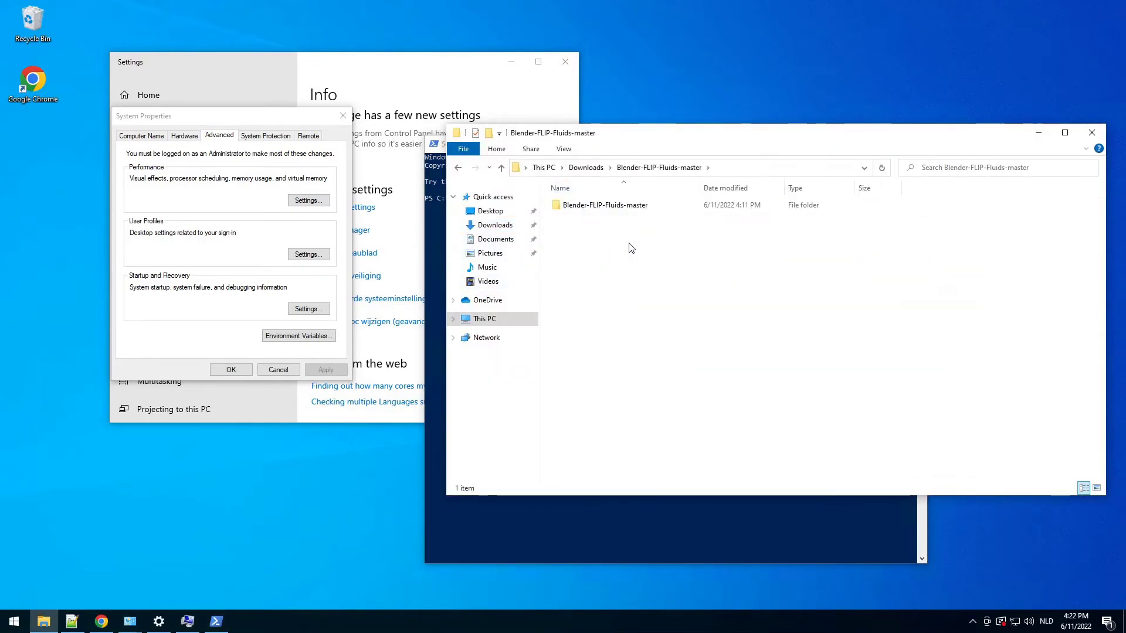
double_click(616, 207)
left_click(832, 170)
key("ctrl+c")
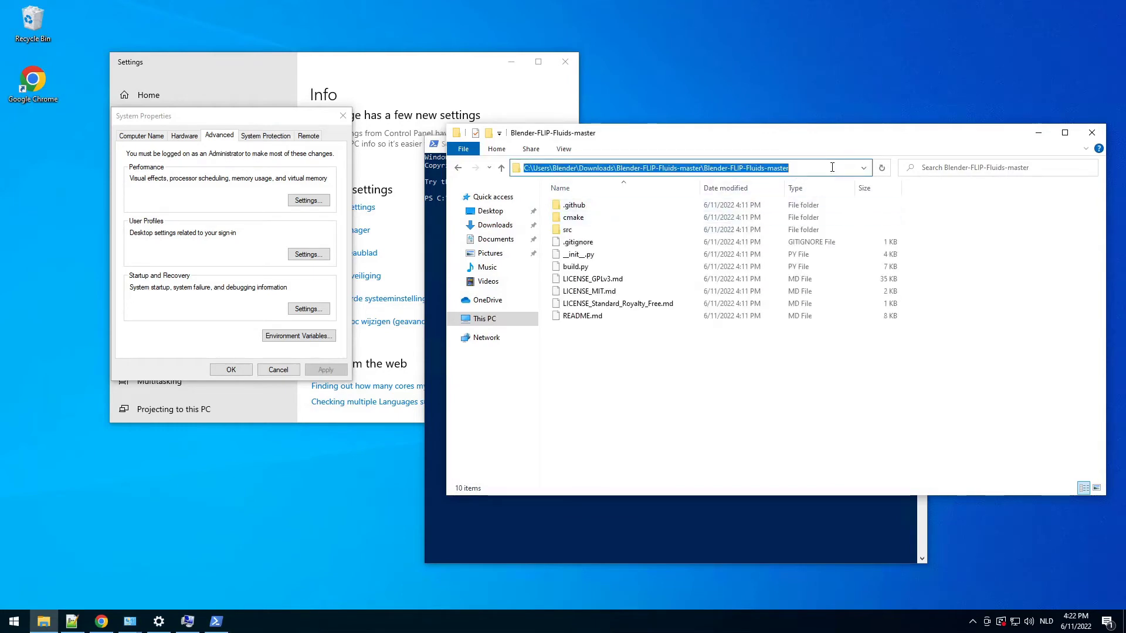
left_click(1038, 133)
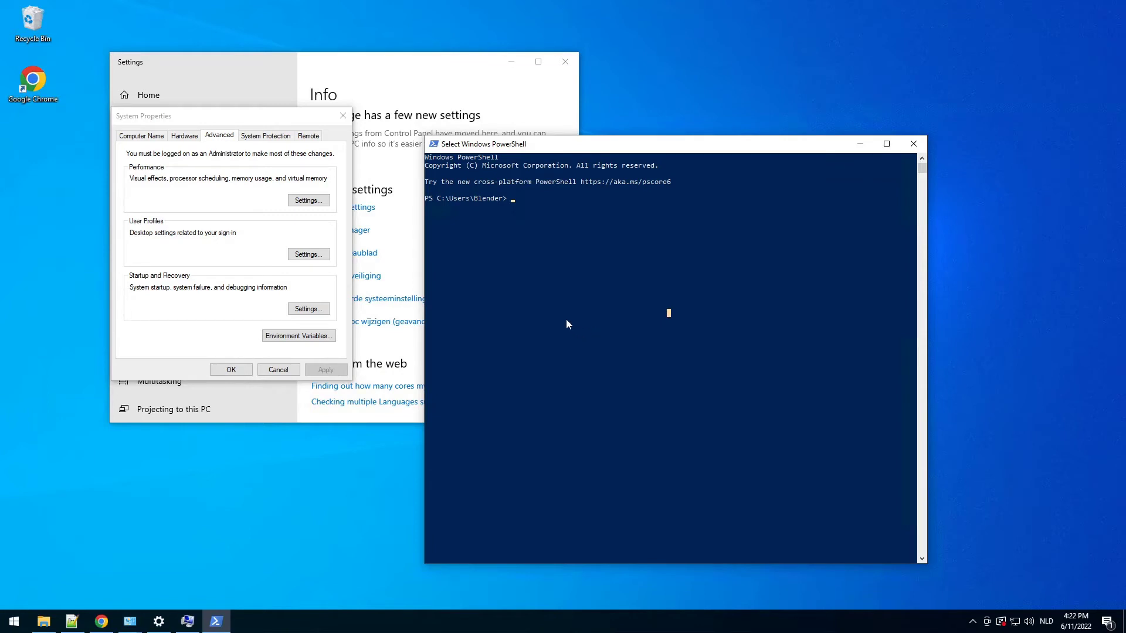
cd into the inner Blender-FLIP-Fluids-master folder and run make there.
type("cd")
key("ctrl+v")
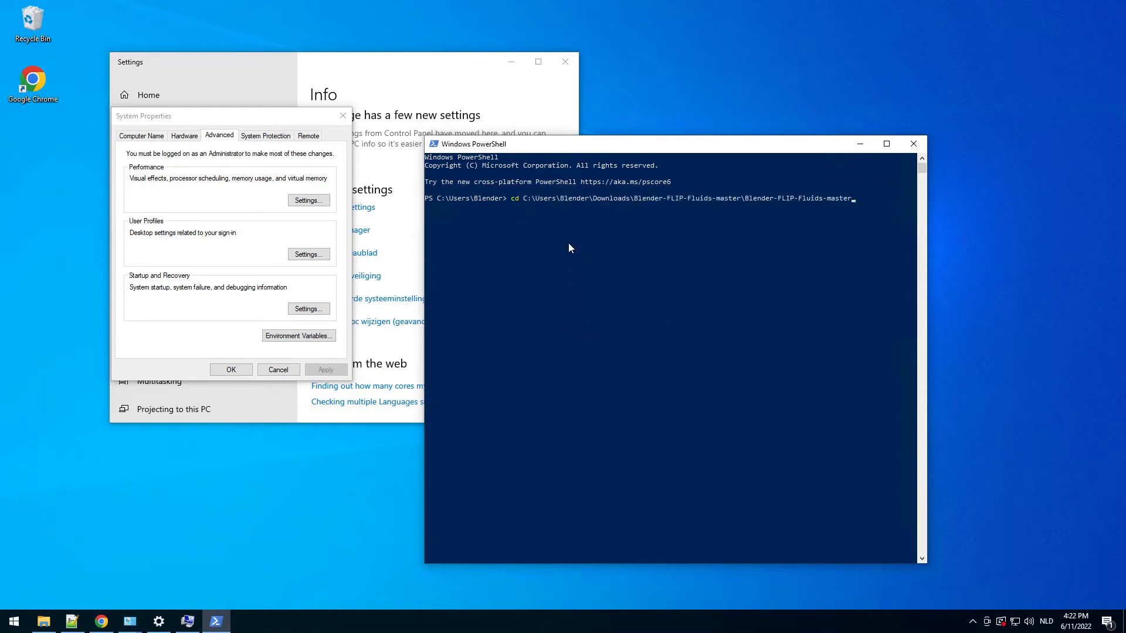
key("Return")
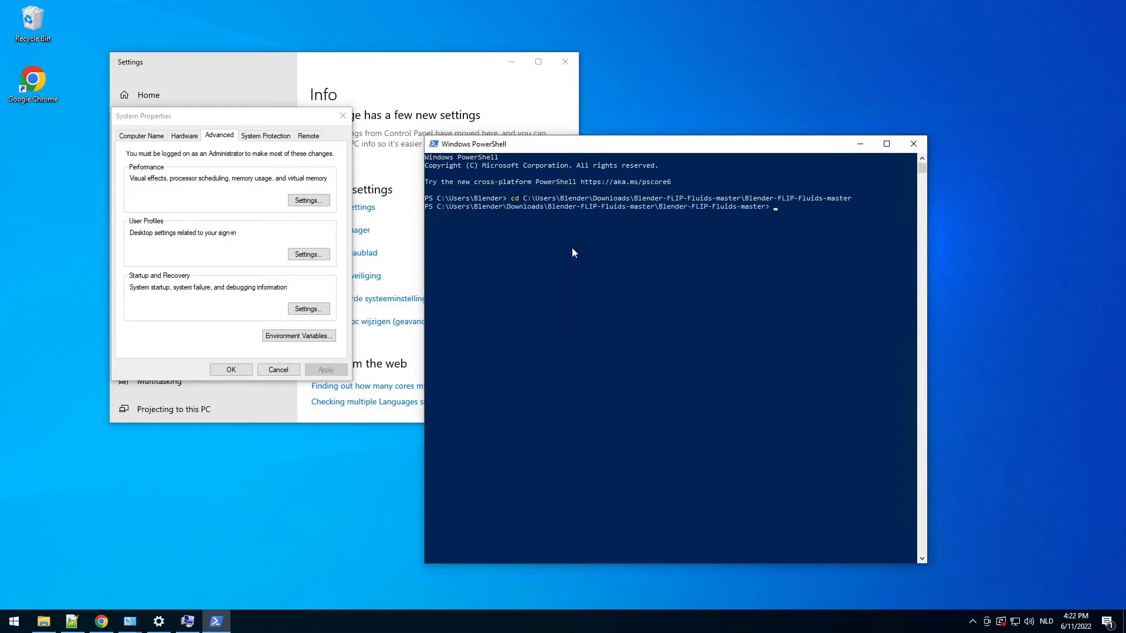
type("make")
key("Return")
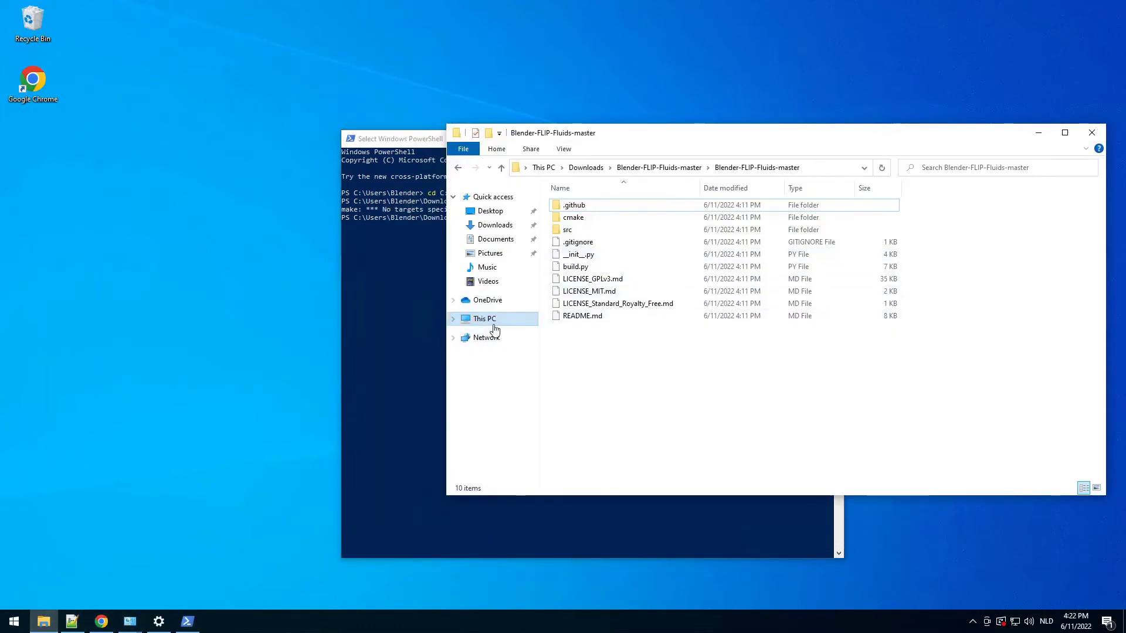
Browse the extracted x86_64 release folder in Downloads to mingw64\bin, then back up.
left_click(495, 225)
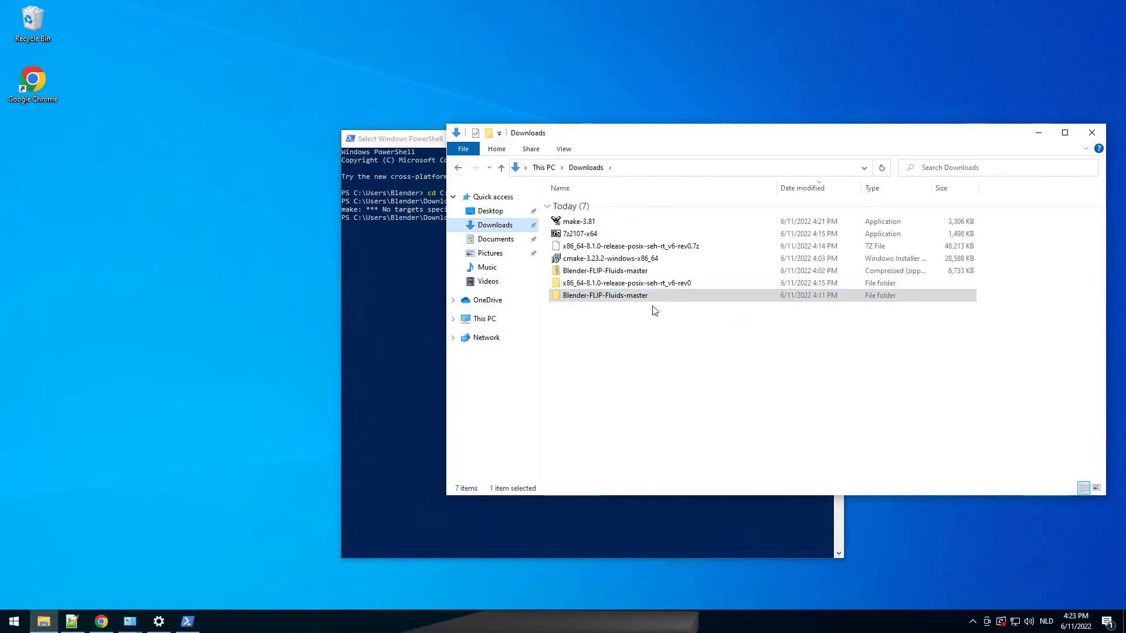
left_click(639, 246)
double_click(621, 285)
double_click(580, 207)
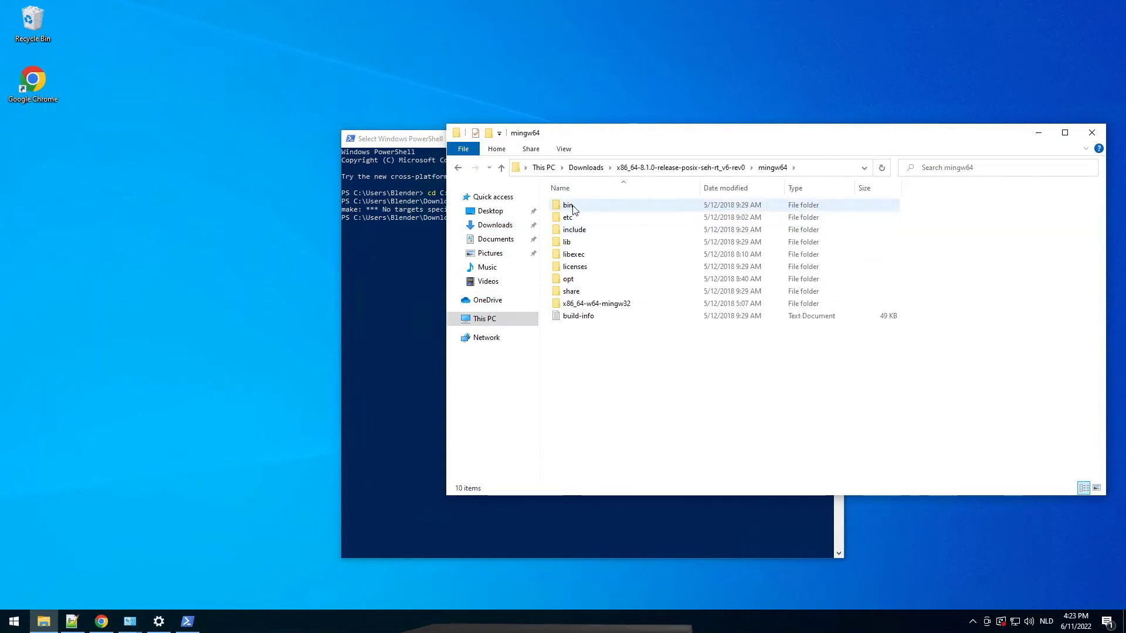
double_click(569, 206)
left_click(829, 170)
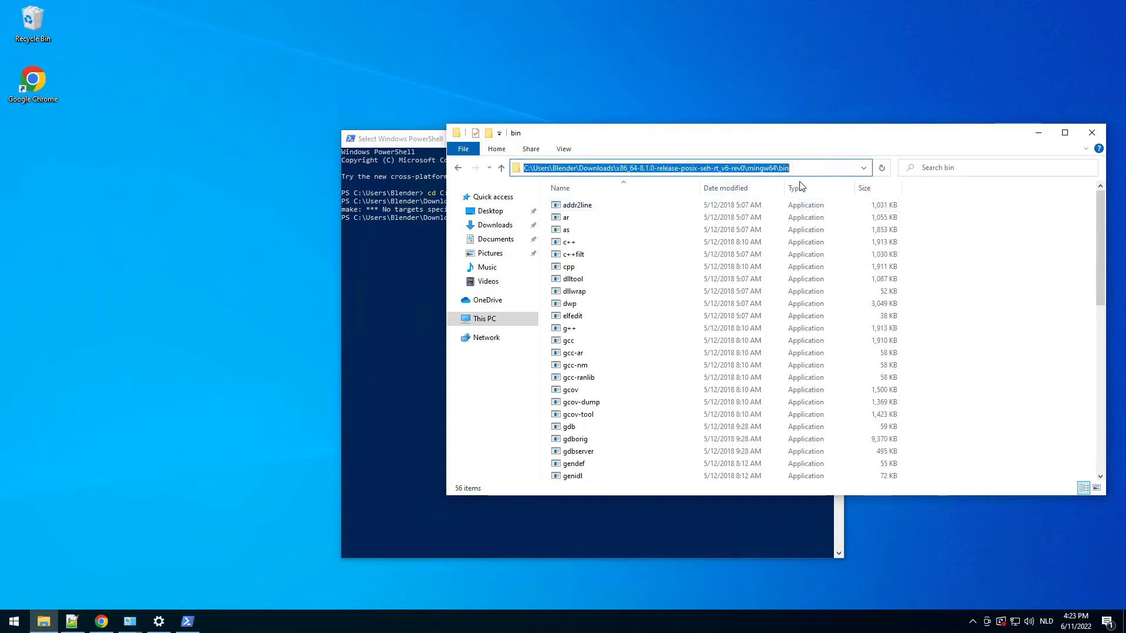
left_click(833, 169)
left_click(459, 168)
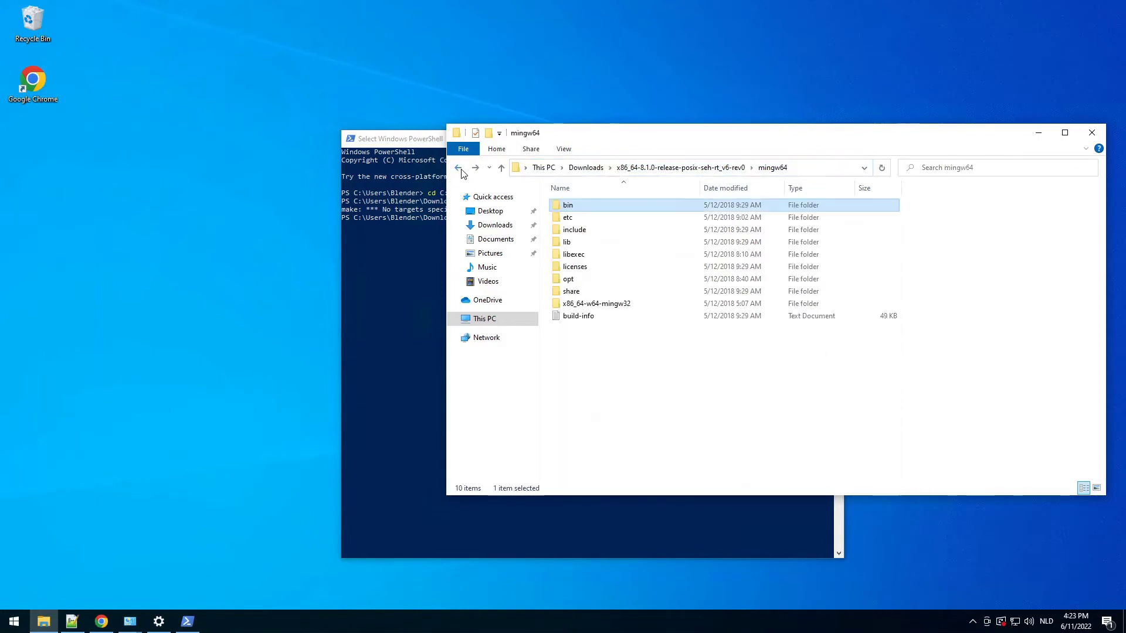
left_click(703, 171)
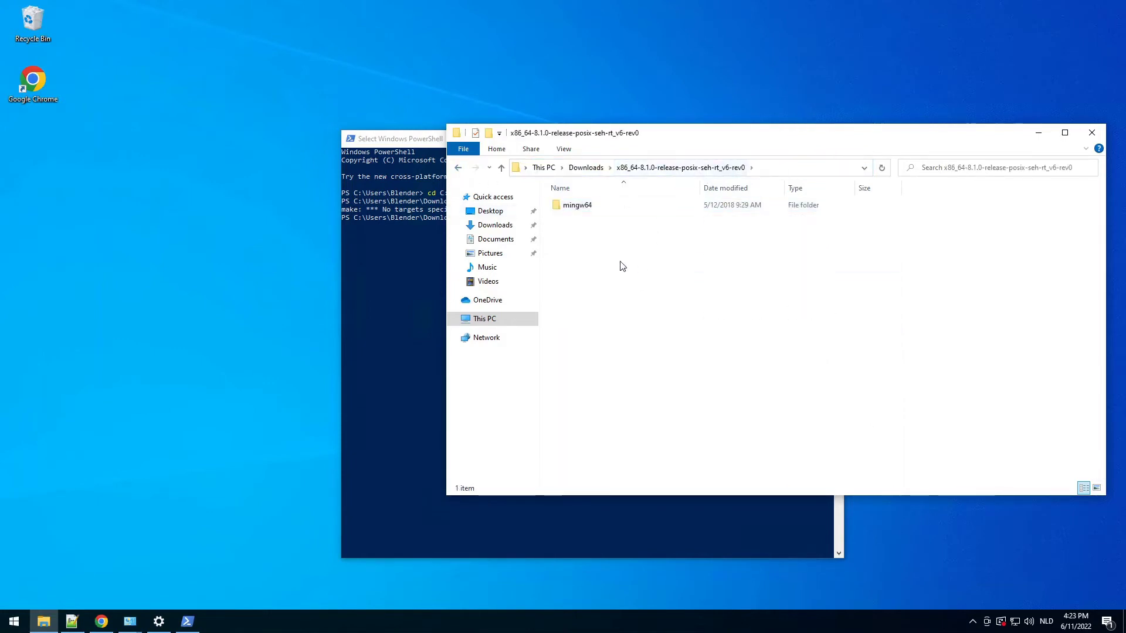
Open C:\mingw64\bin on Local Disk (C:) and select its full path.
left_click(483, 321)
double_click(569, 329)
double_click(599, 218)
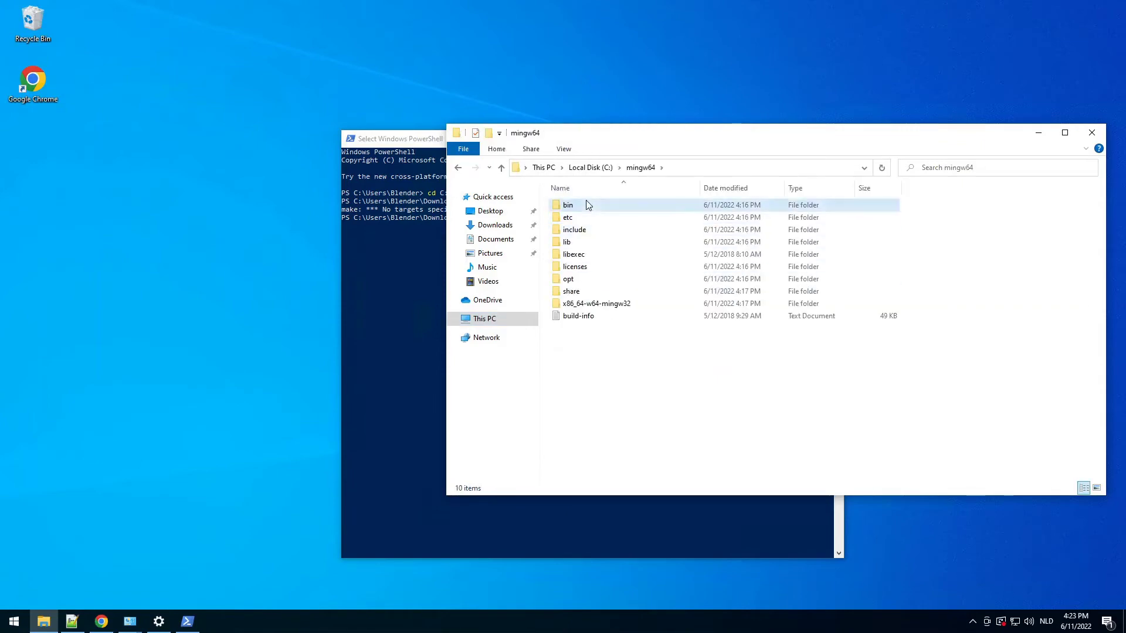
double_click(593, 205)
left_click(699, 168)
key("ctrl+c")
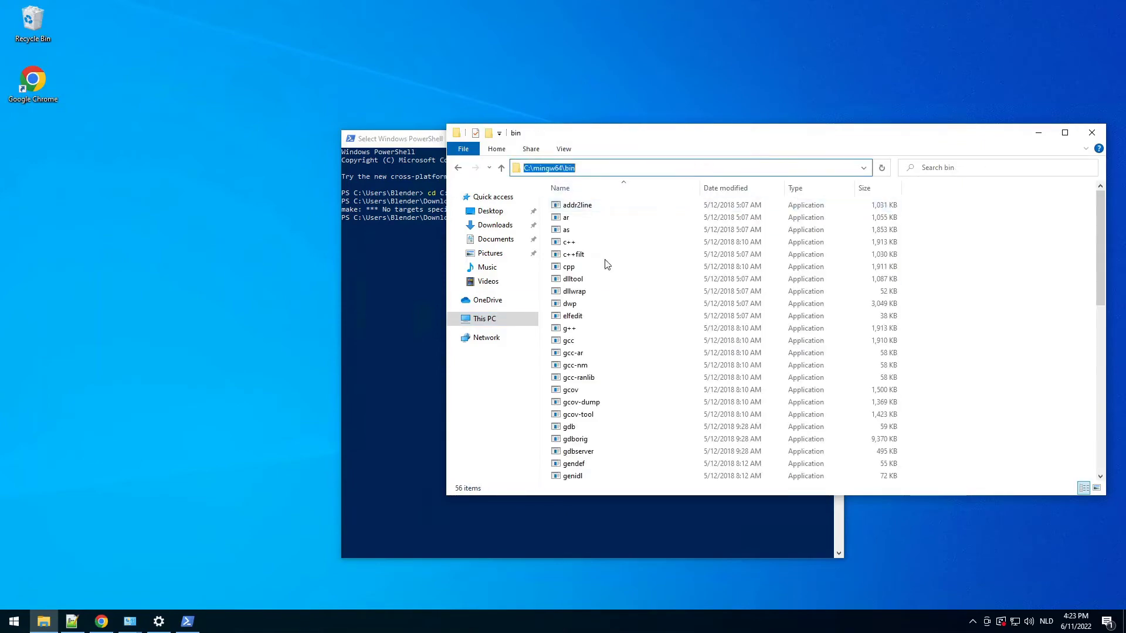
Go from system Info to Advanced system settings > Environment Variables and edit the system Path.
left_click(159, 621)
left_click(367, 299)
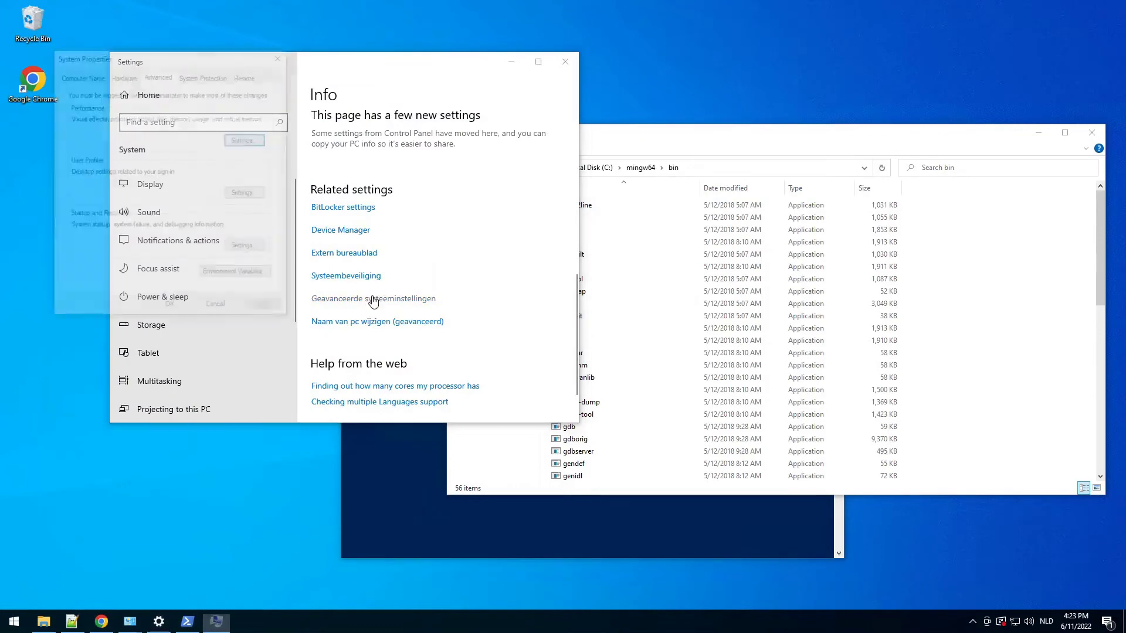
left_click(245, 277)
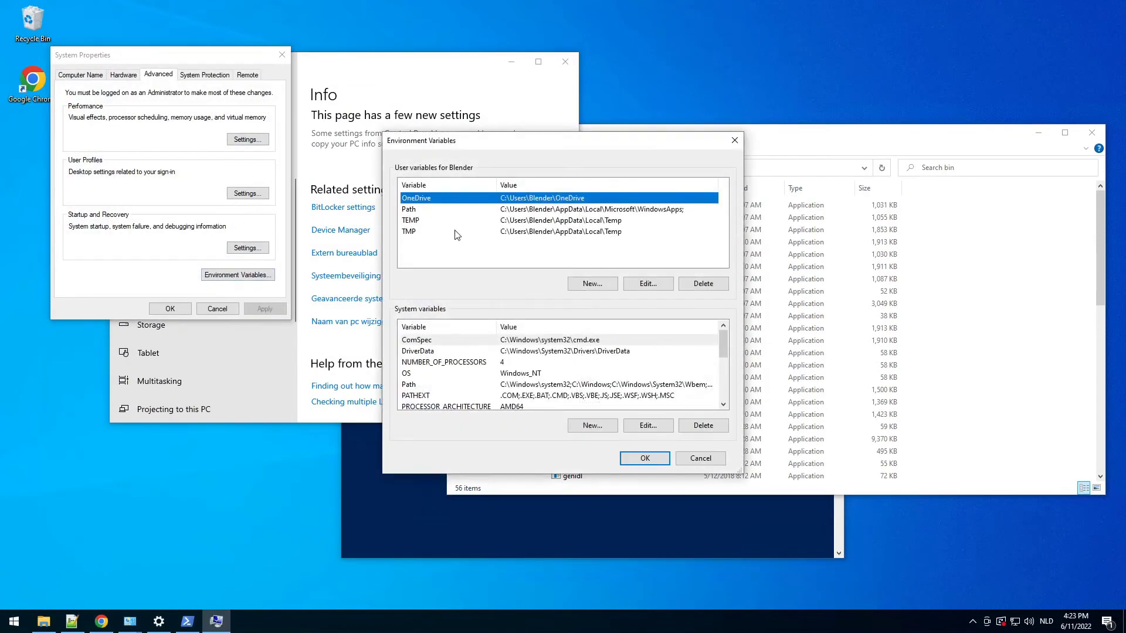
left_click(589, 384)
left_click(645, 426)
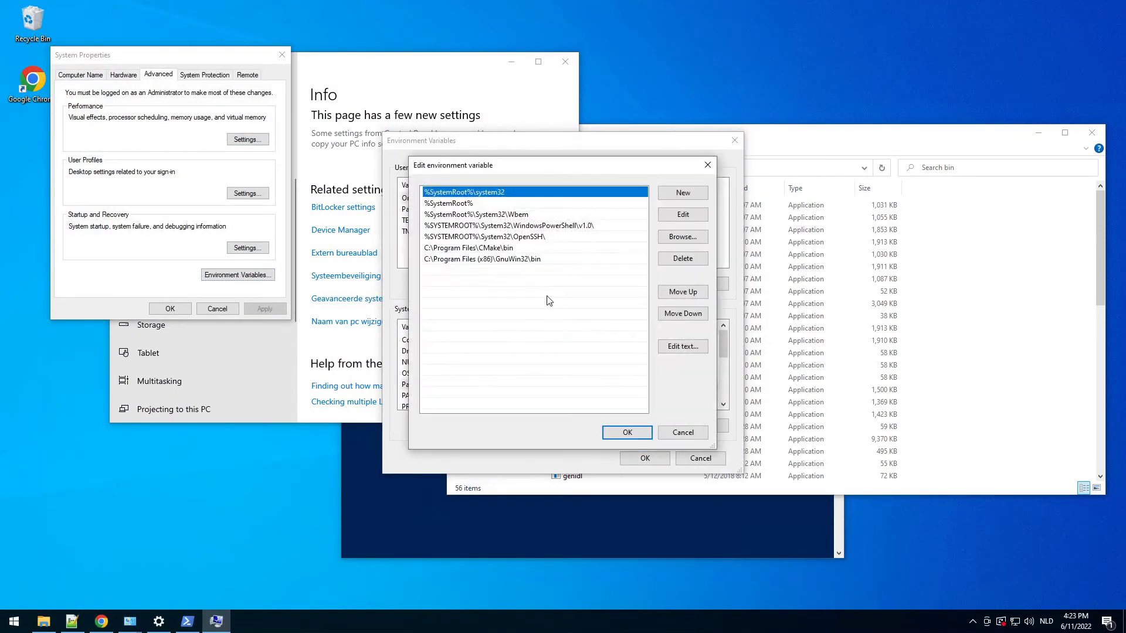
Add C:\mingw64\bin as a new system Path entry and save with OK.
left_click(793, 147)
left_click(437, 169)
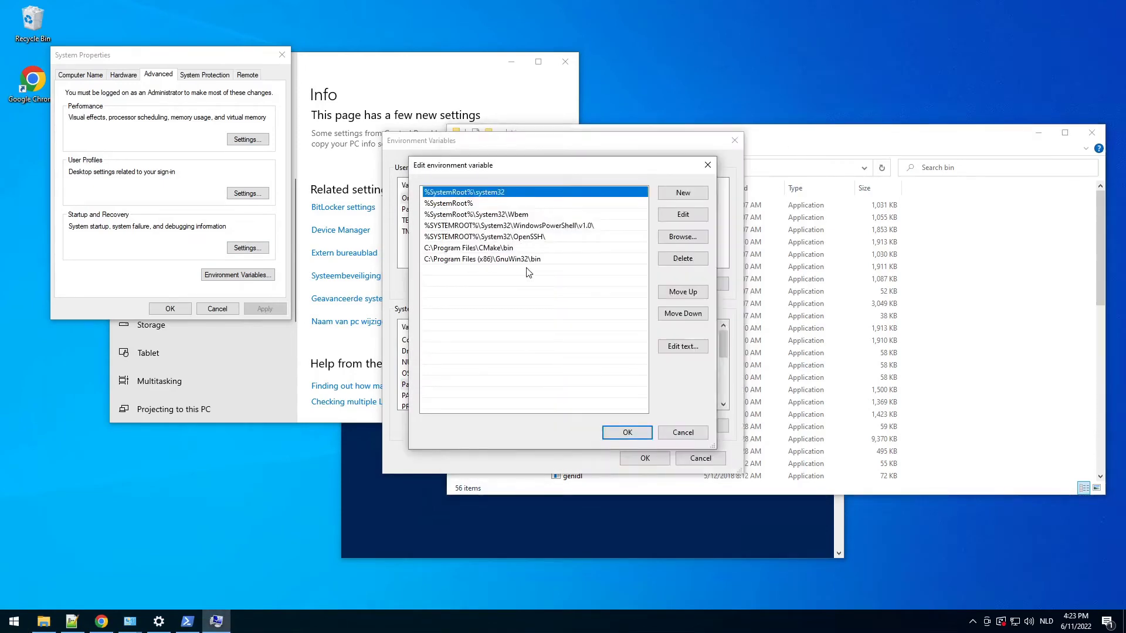
left_click(683, 193)
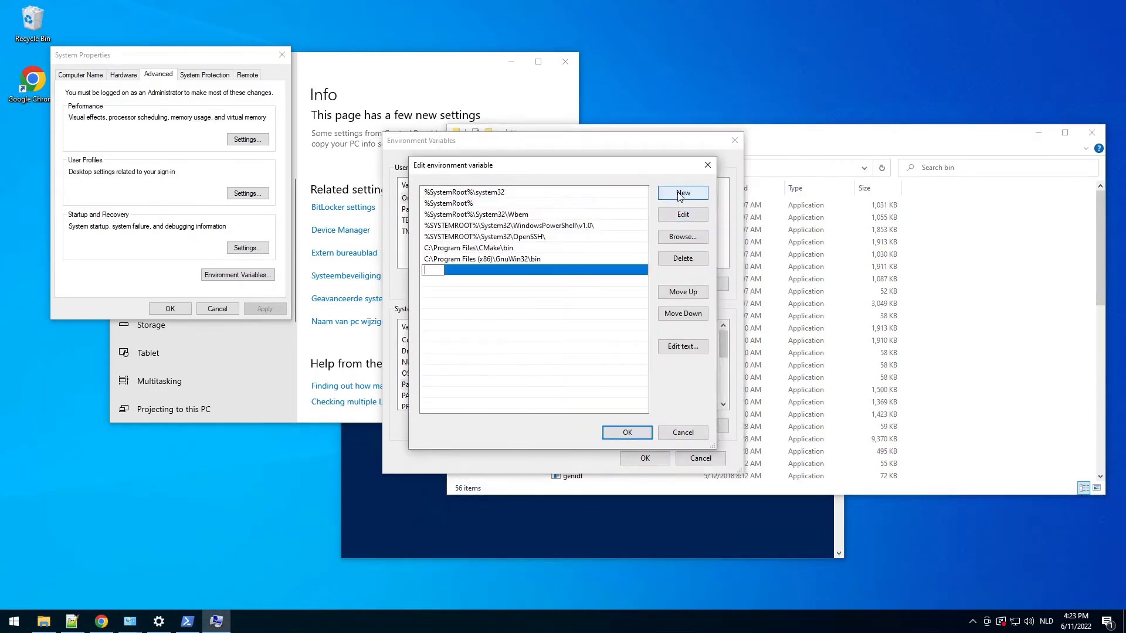
key("ctrl+v")
left_click(505, 292)
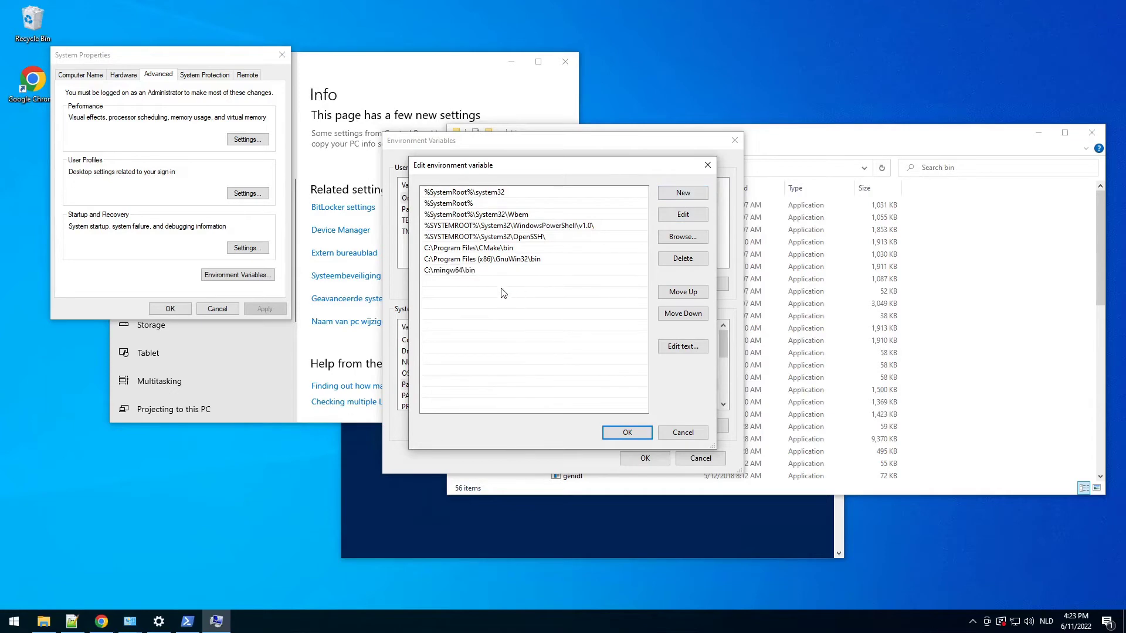
left_click(632, 433)
left_click(649, 459)
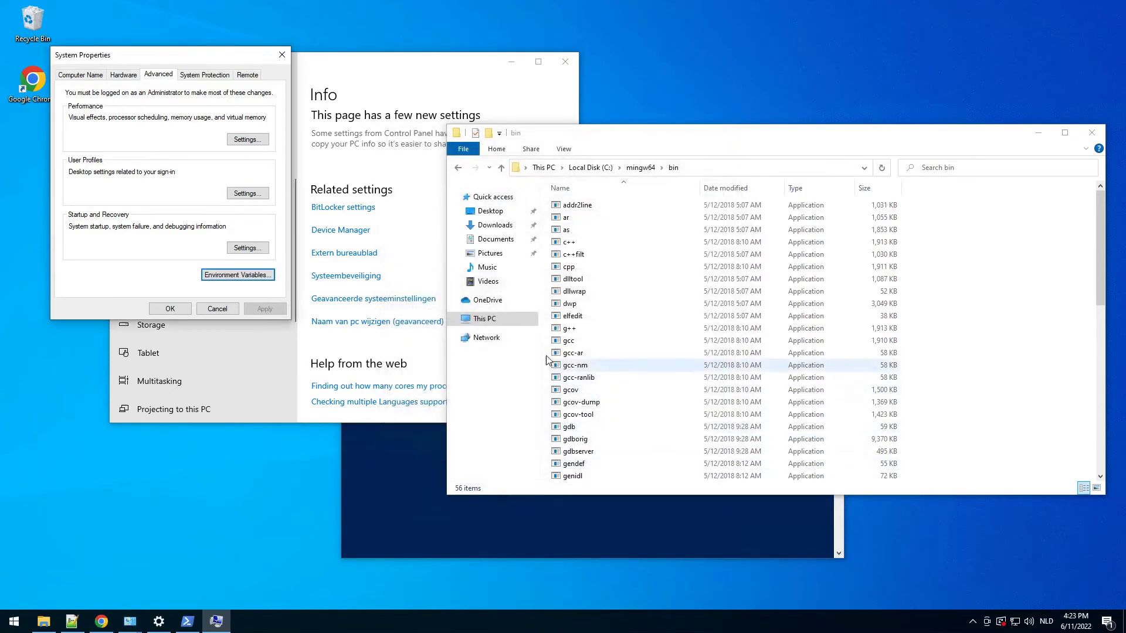
Reopen the system Path to verify the CMake, GnuWin32 and mingw64 bin entries.
left_click(239, 276)
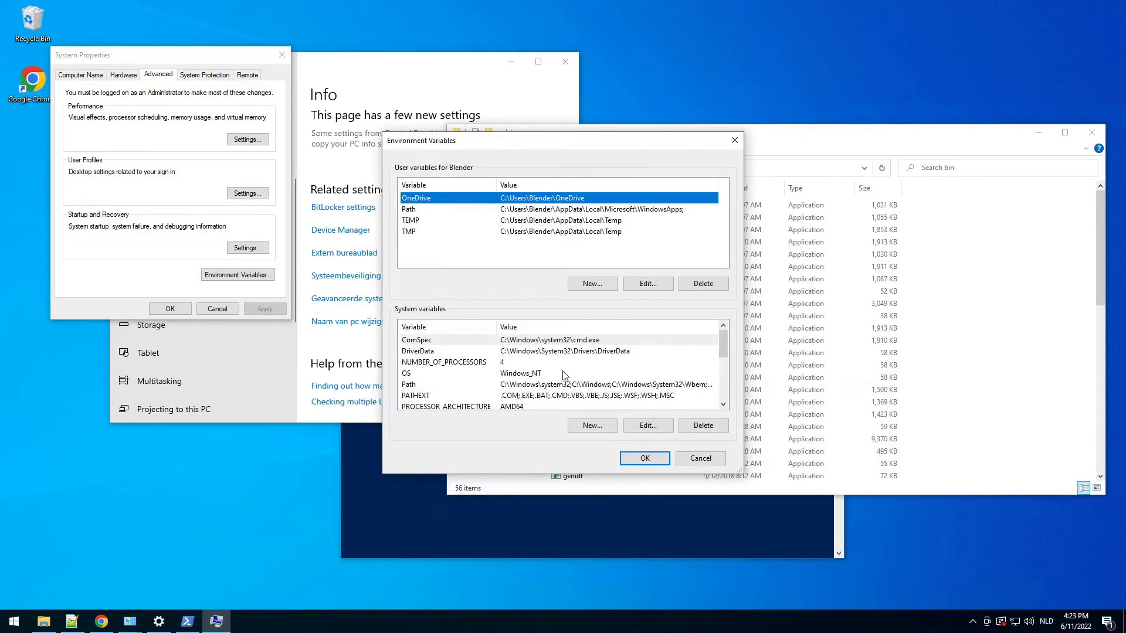
left_click(551, 384)
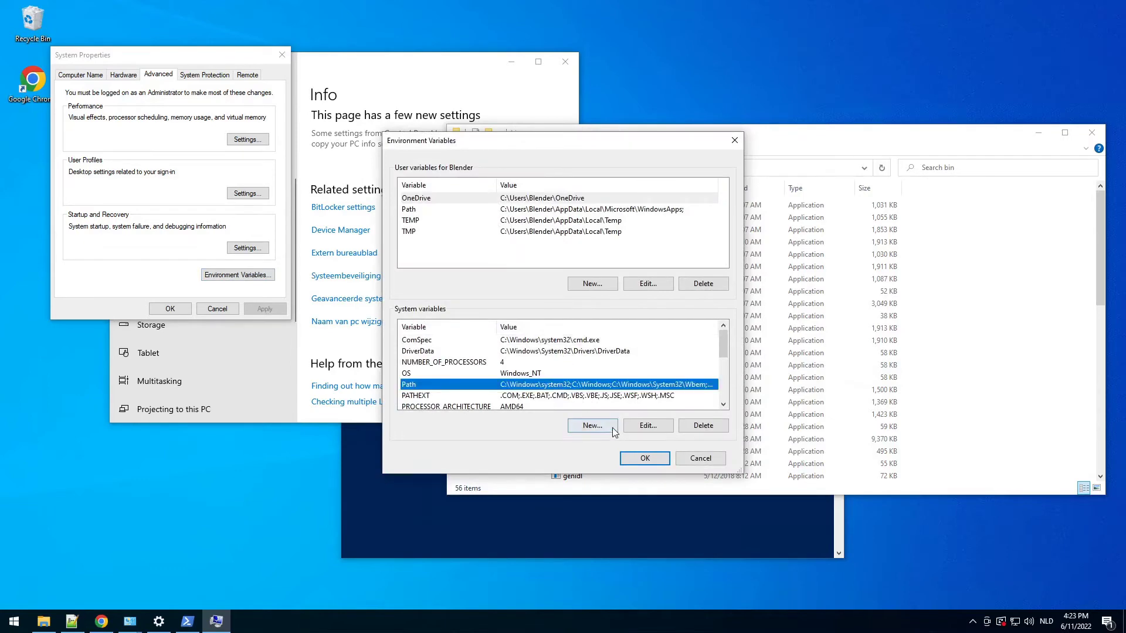
left_click(645, 427)
left_click(497, 251)
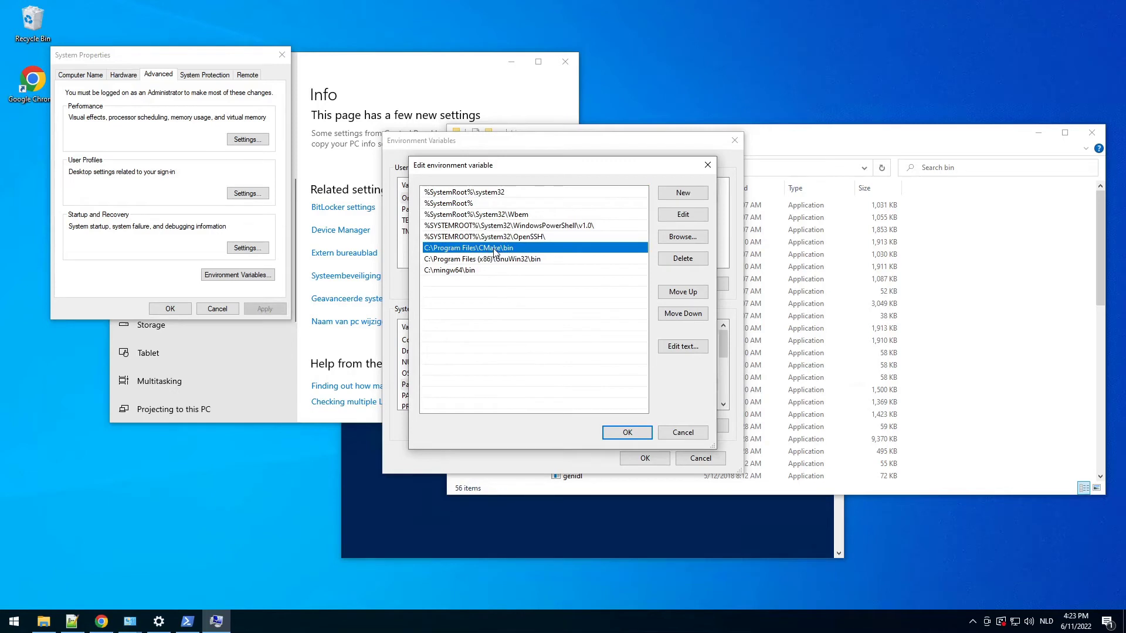
left_click(507, 259)
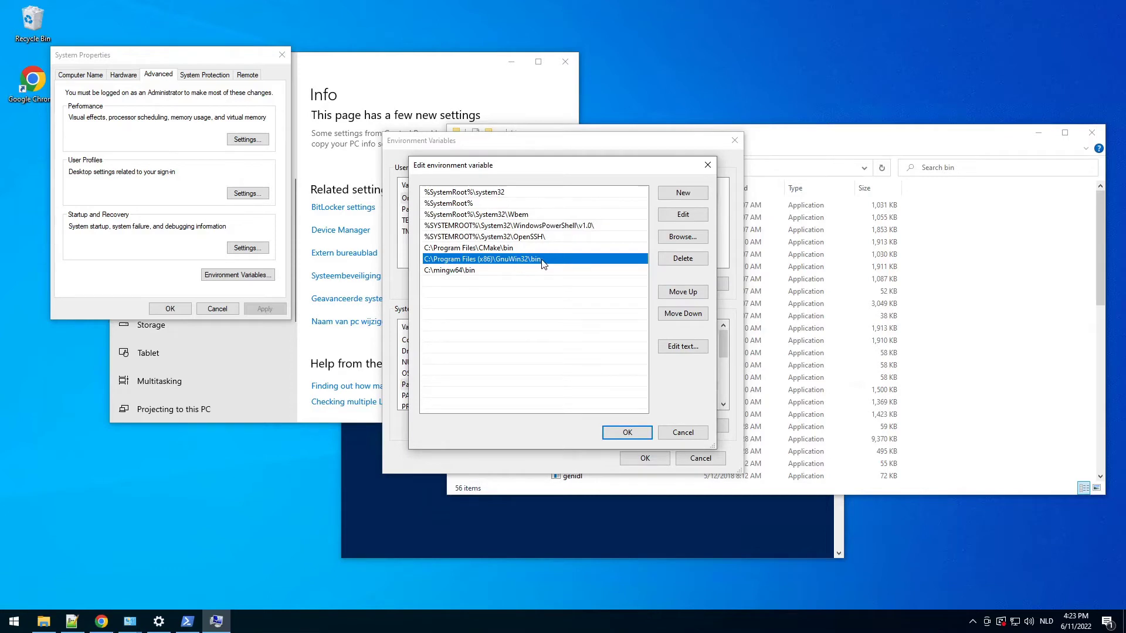
left_click(482, 273)
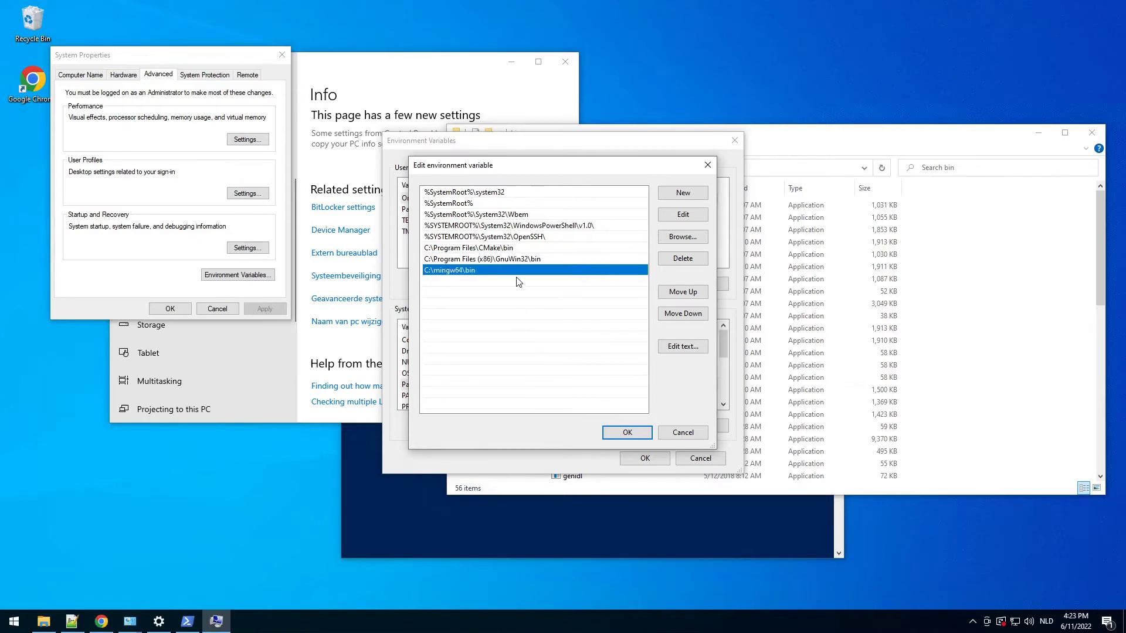
left_click(490, 248)
left_click(472, 259)
left_click(464, 249)
left_click(461, 265)
Close the Path, Environment Variables, System Properties and Settings windows, keeping changes.
left_click(627, 432)
left_click(645, 457)
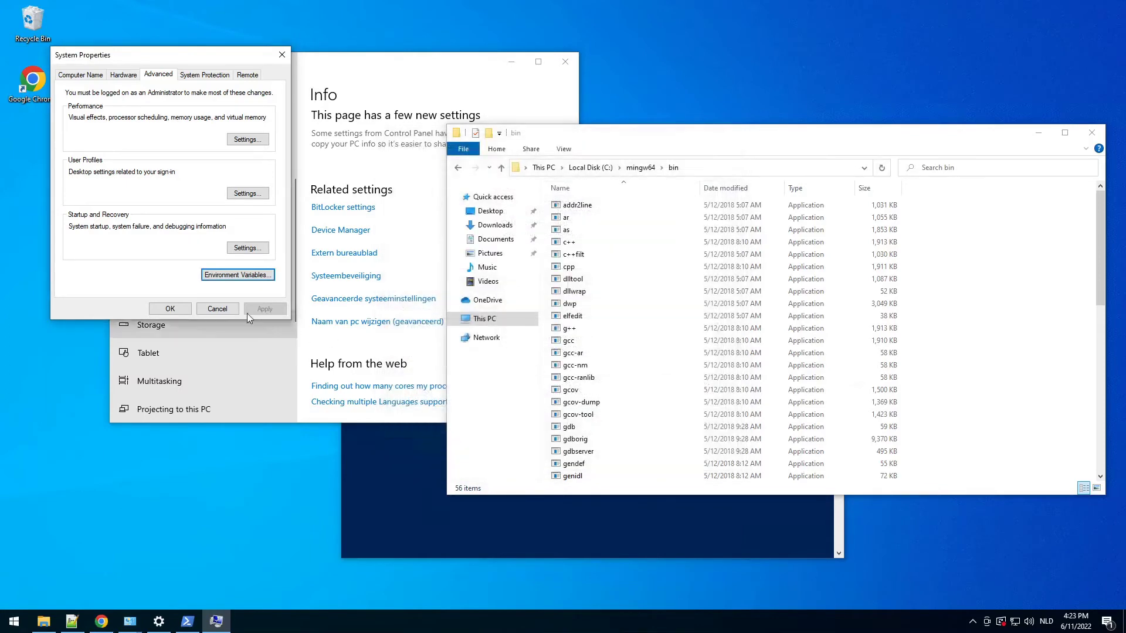
left_click(170, 308)
left_click(564, 61)
left_click_drag(614, 123, 576, 97)
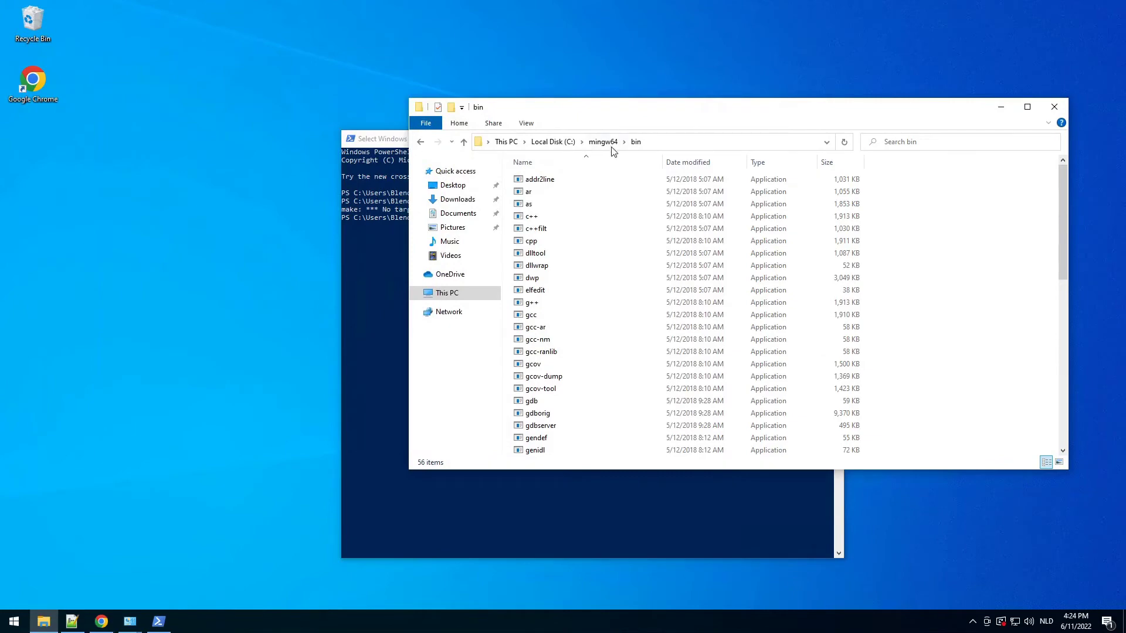
Close File Explorer, then run mkdir build and cd into the new build folder.
left_click(1054, 108)
left_click_drag(640, 143, 591, 133)
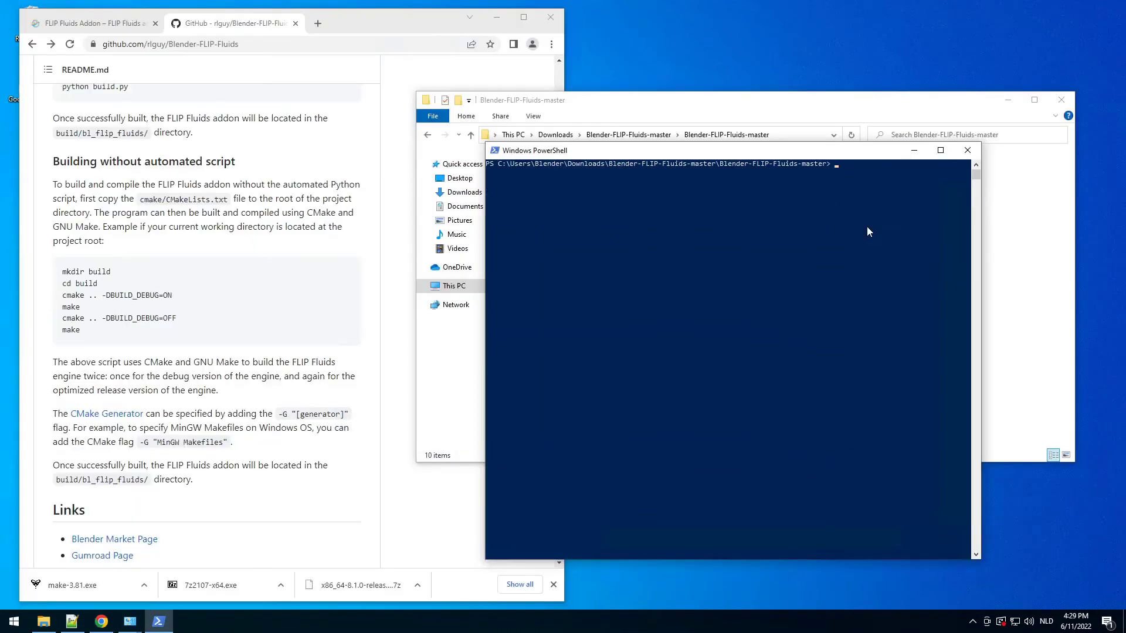
key("Return")
key("Return")
key("Return")
key("Return")
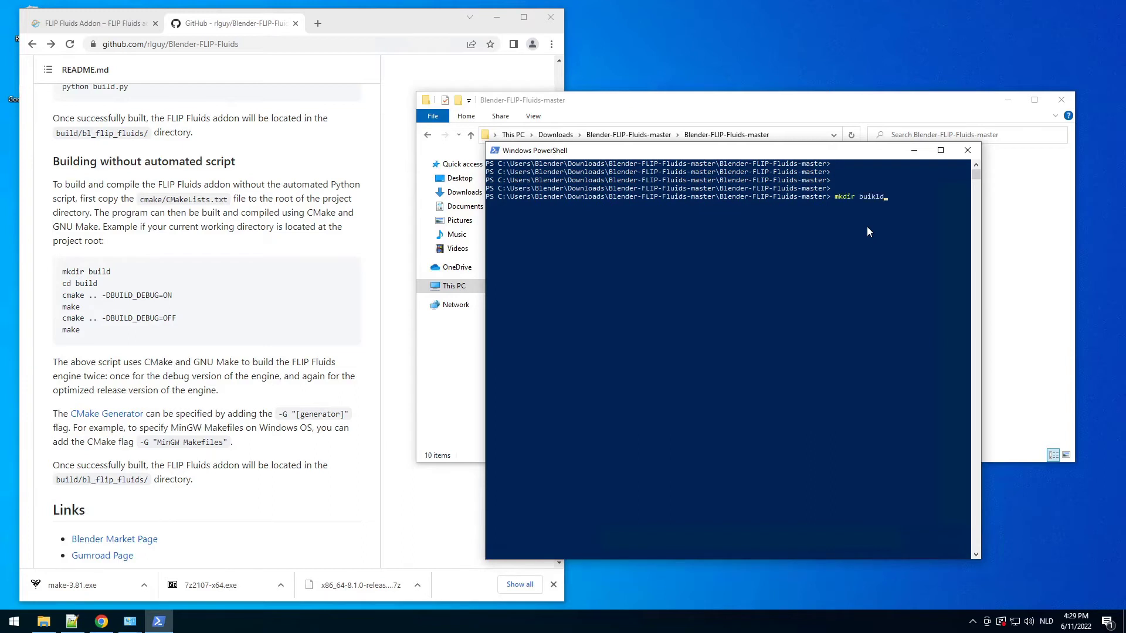
type("mkdir build")
key("Return")
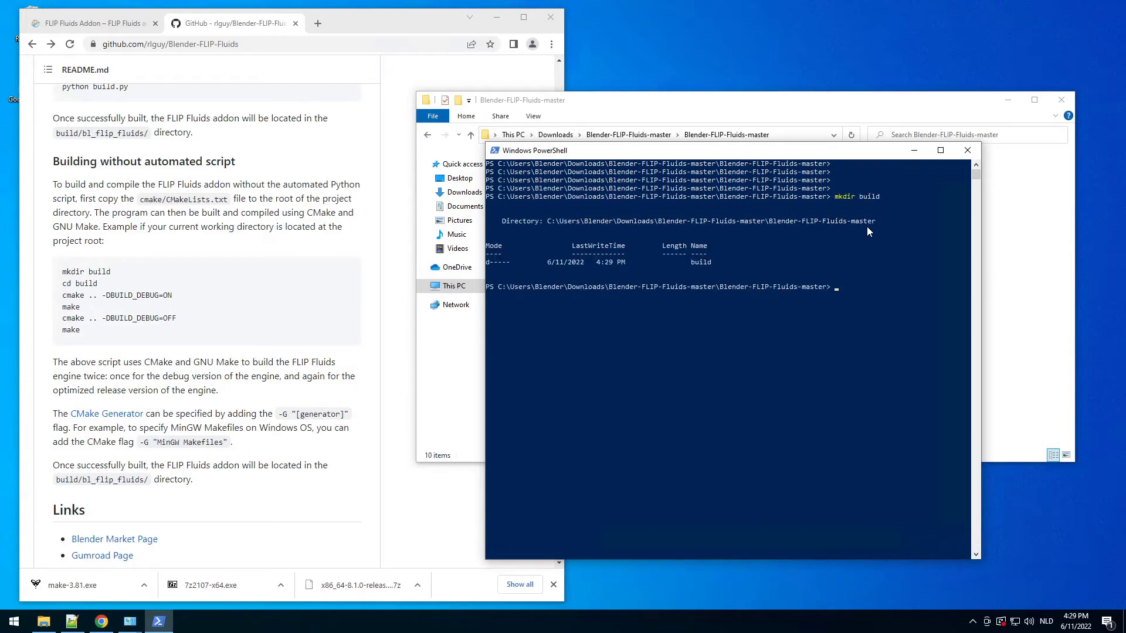
type("cd b")
key("Tab")
key("Return")
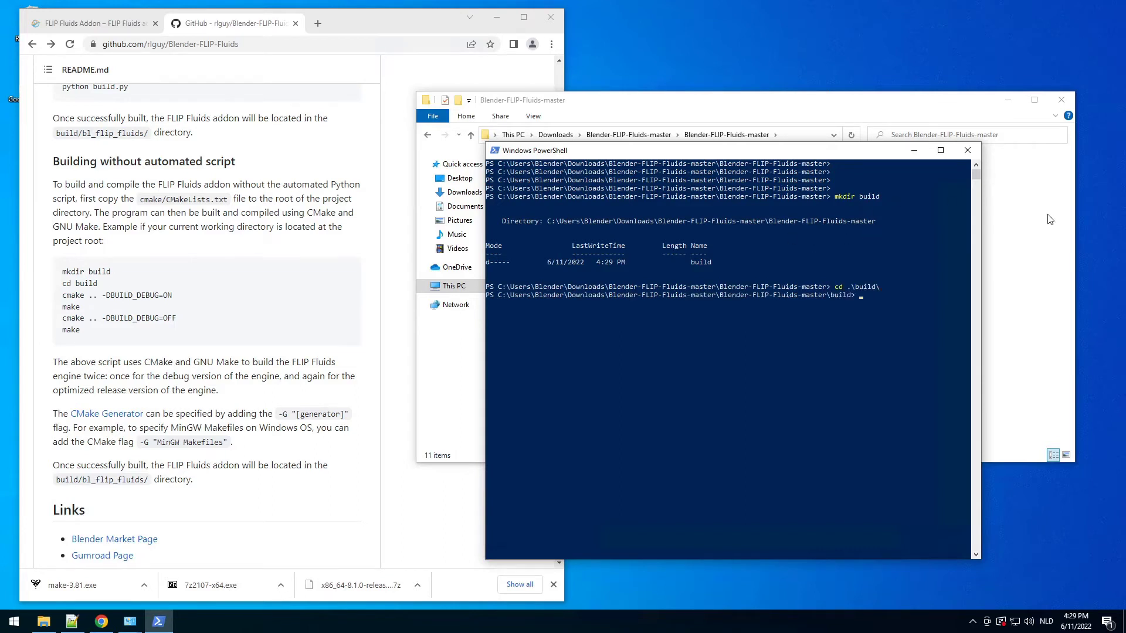
Find the README instruction to copy cmake/CMakeLists.txt into the project root.
left_click(1017, 259)
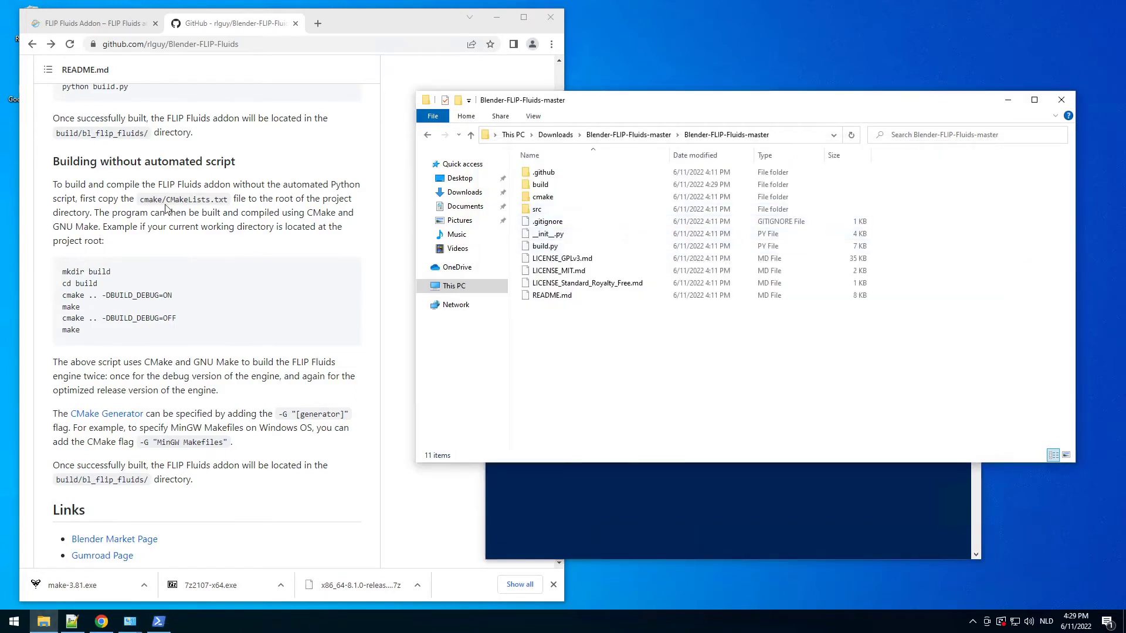
left_click(89, 202)
left_click_drag(79, 200, 227, 200)
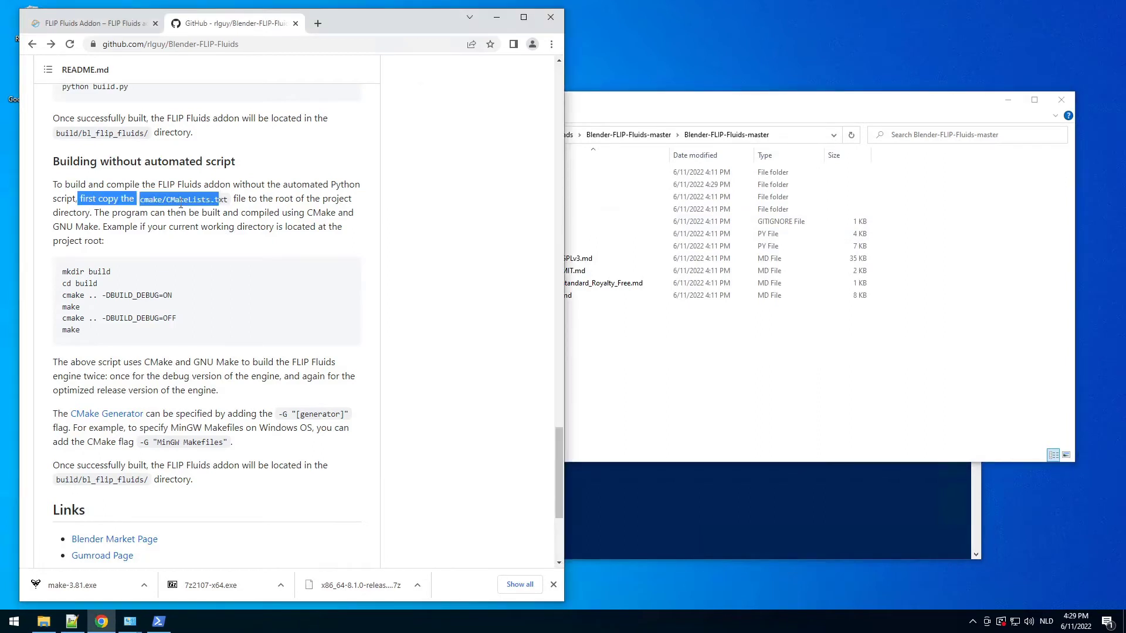
left_click(140, 202)
left_click_drag(140, 202, 212, 200)
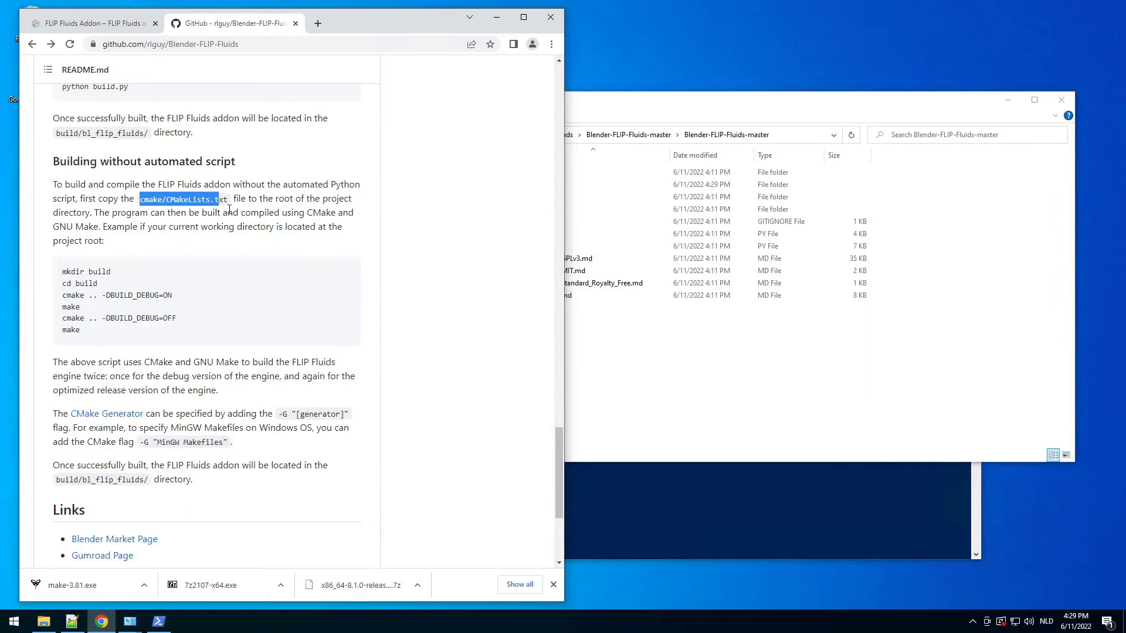
Paste CMakeLists.txt from the cmake folder into the Blender-FLIP-Fluids-master project root.
left_click(738, 379)
double_click(557, 197)
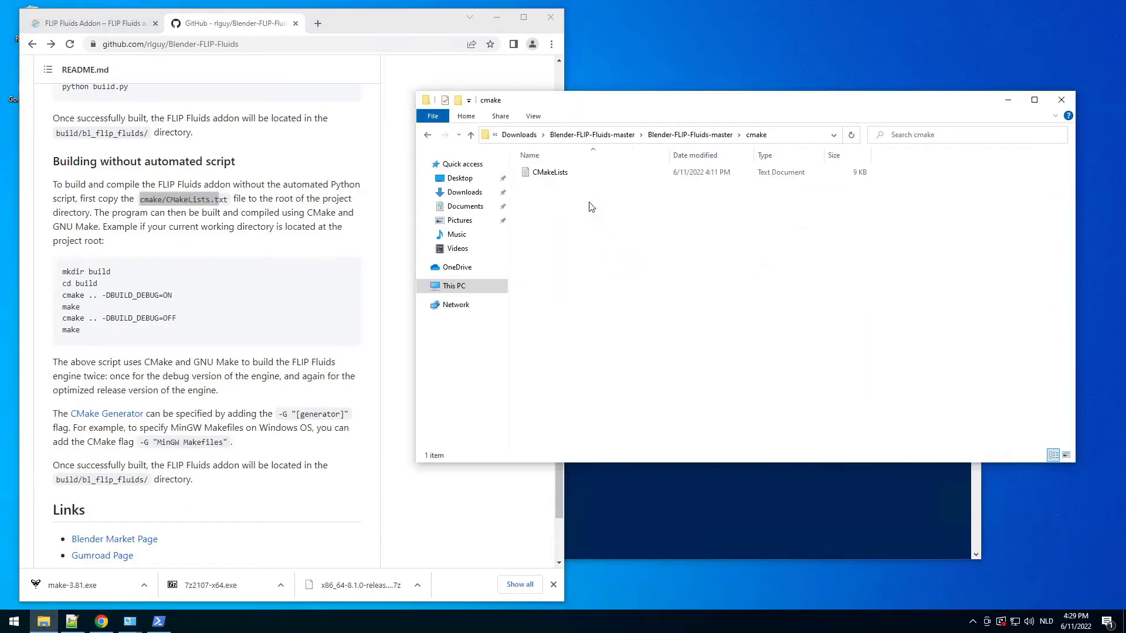
left_click(563, 176)
left_click(691, 135)
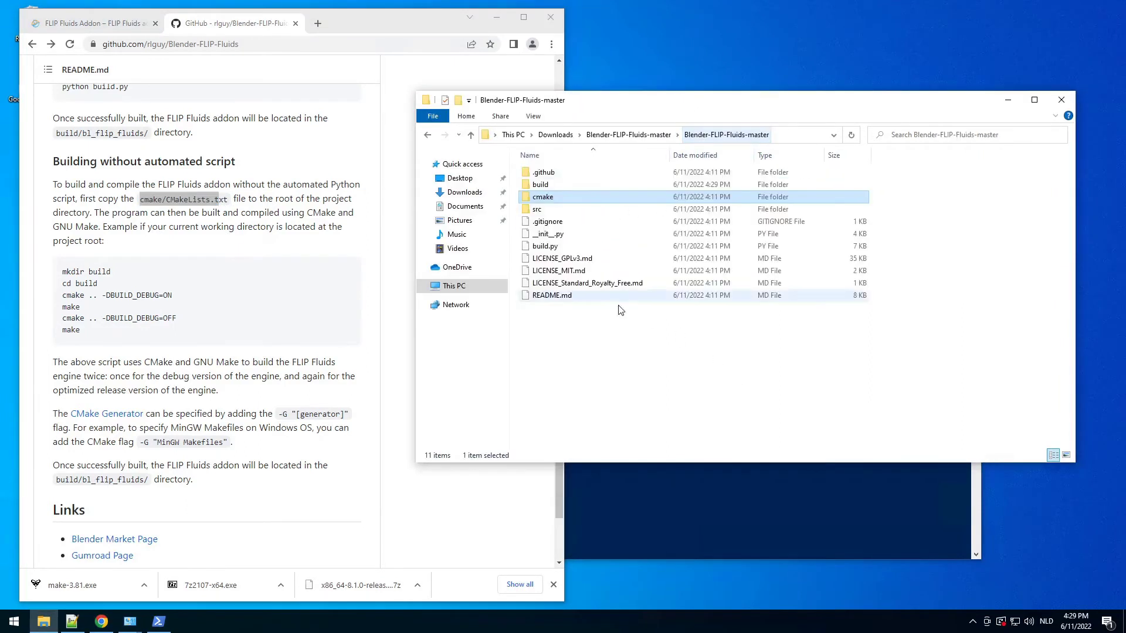
key("ctrl+v")
left_click(600, 366)
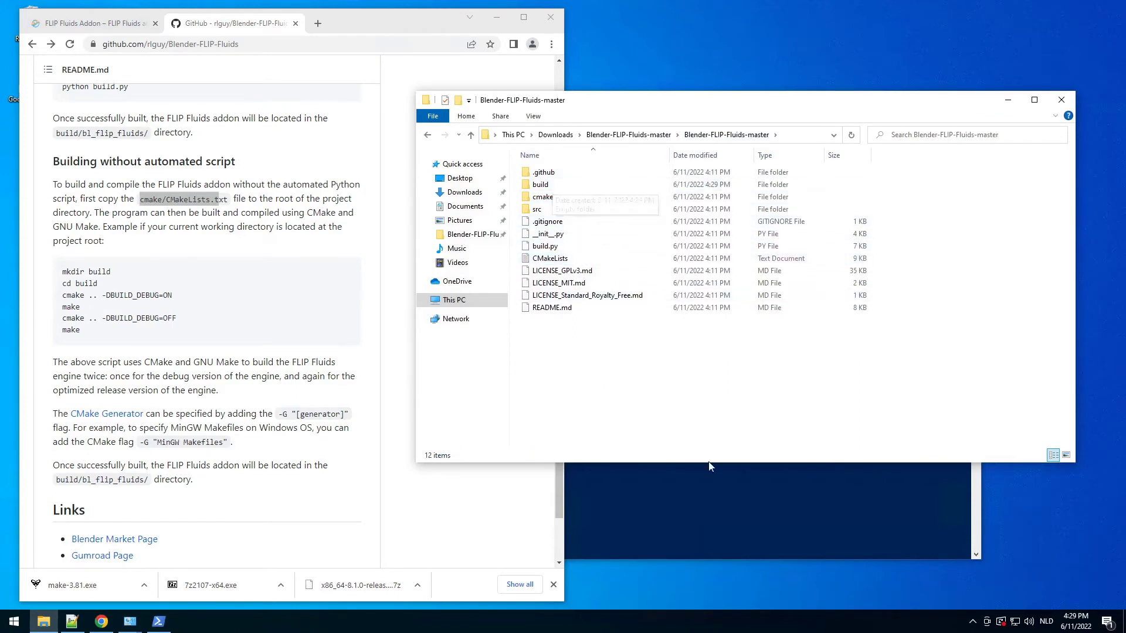
left_click(733, 472)
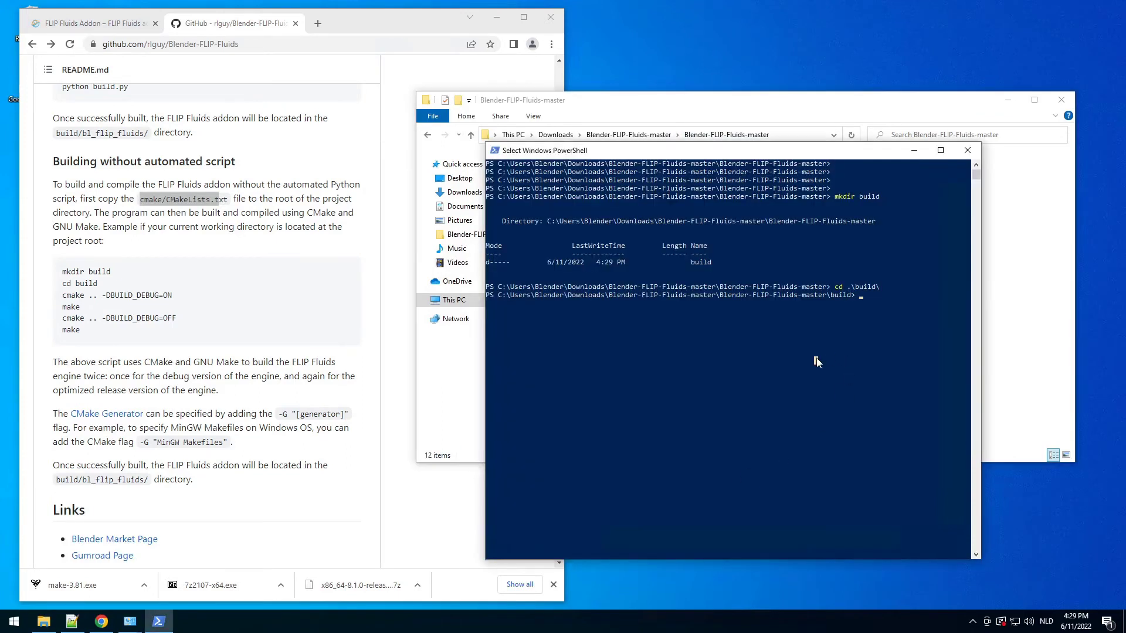
Copy 'cmake .. -DBUILD_DEBUG=OFF' from the README and paste it at the PowerShell prompt.
left_click_drag(852, 294, 832, 294)
left_click(221, 262)
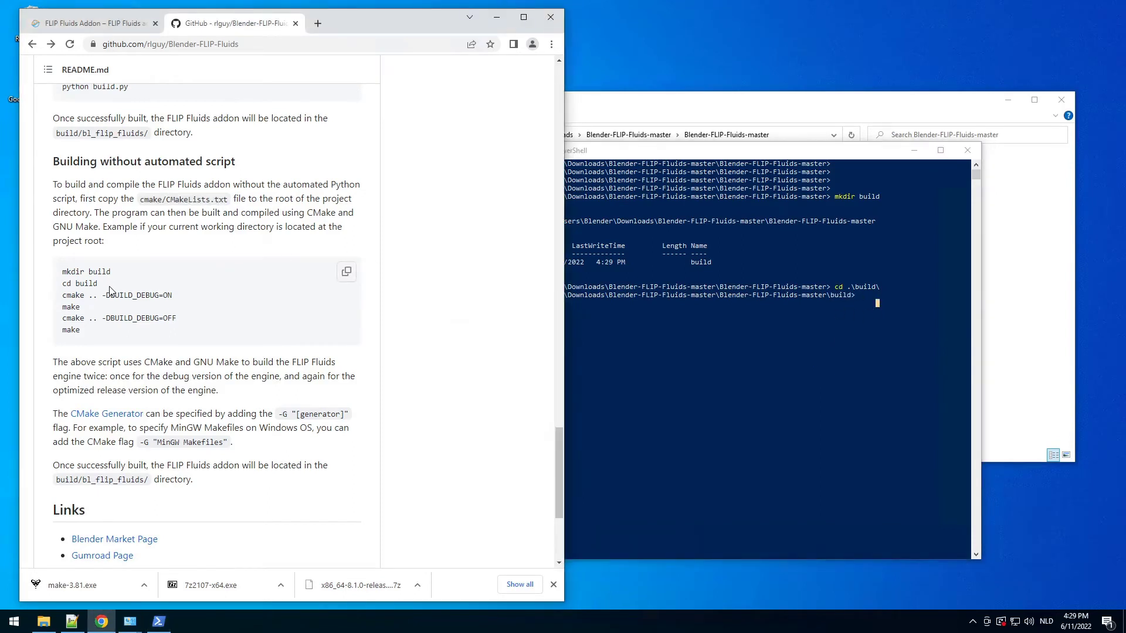
left_click_drag(63, 295, 61, 323)
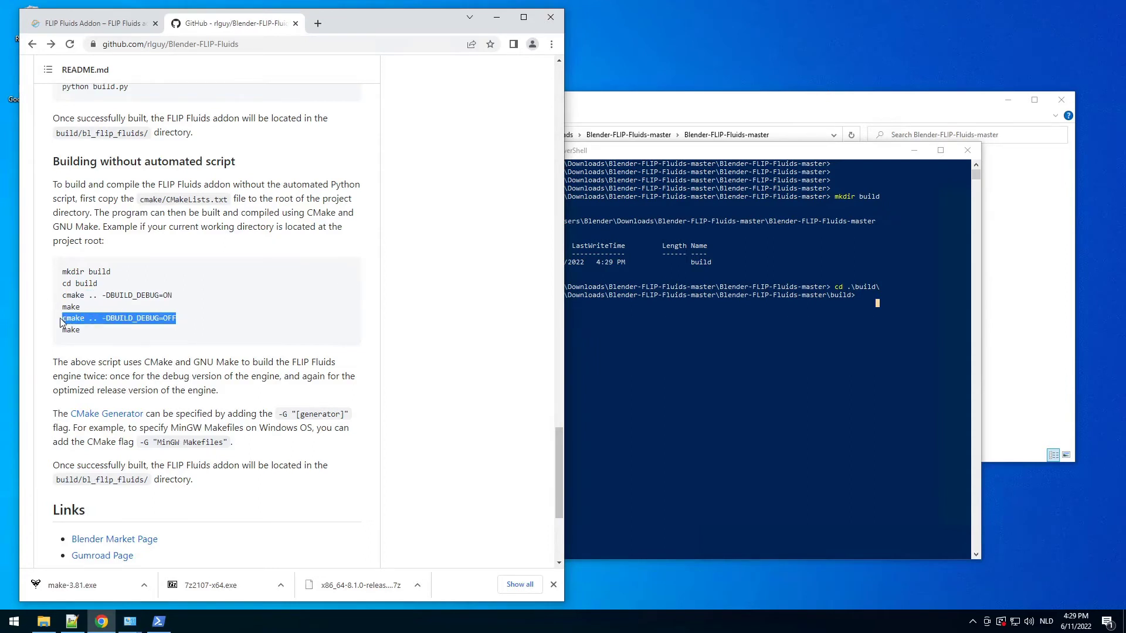
right_click(92, 312)
left_click(139, 323)
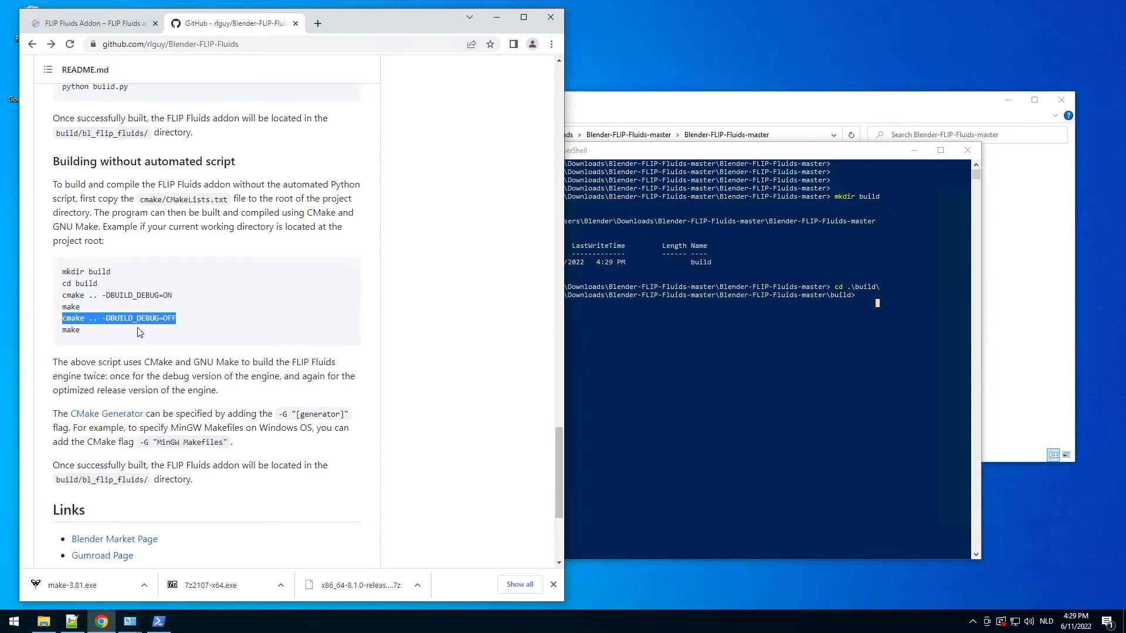
left_click(891, 331)
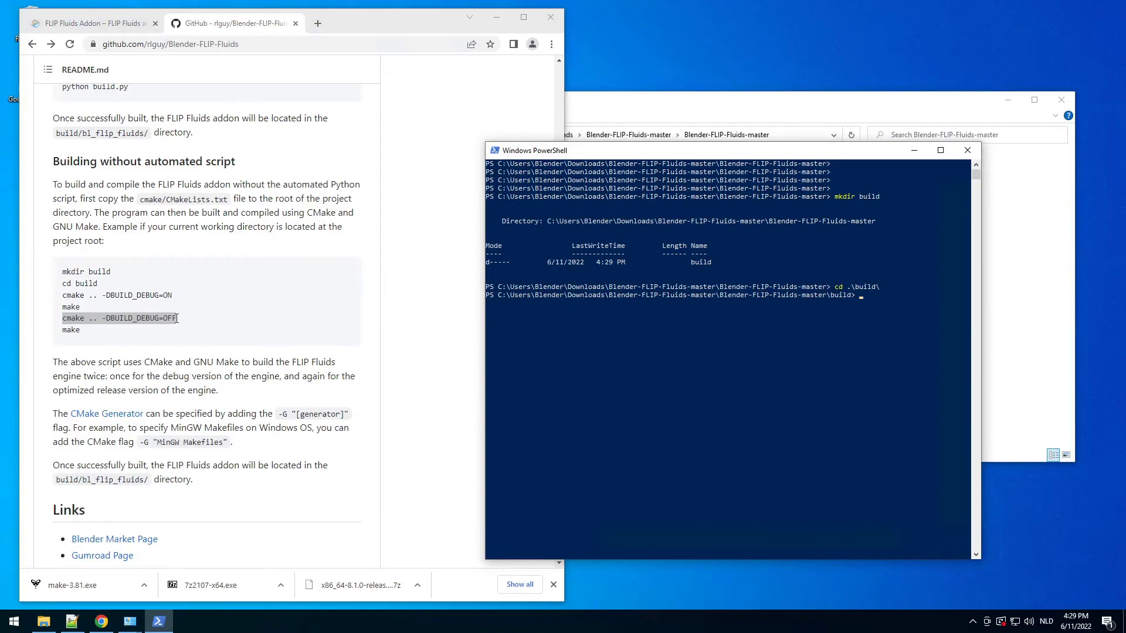
key("alt+Tab")
right_click(83, 319)
left_click(103, 326)
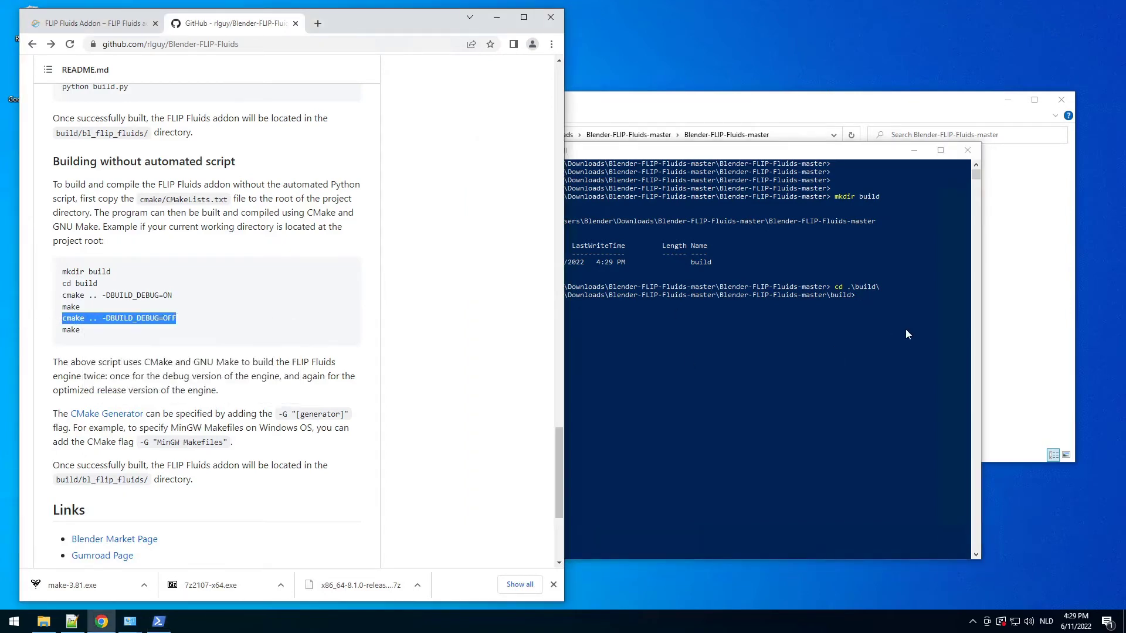
left_click(905, 334)
right_click(886, 317)
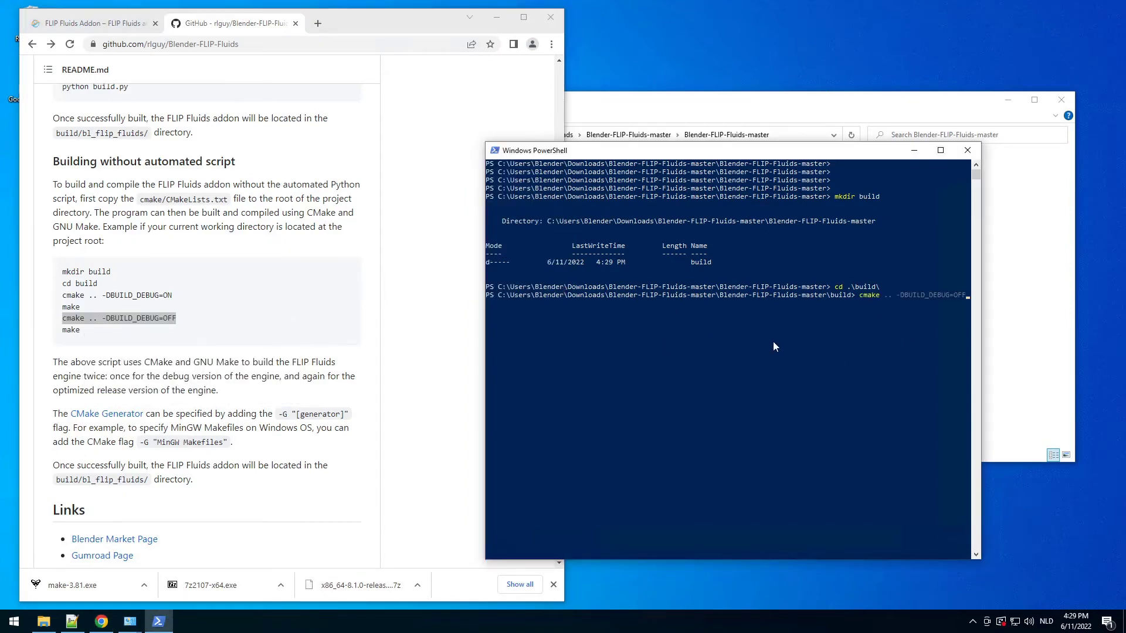
Append the -G "MinGW Makefiles" generator flag from the README to the cmake command.
left_click(225, 456)
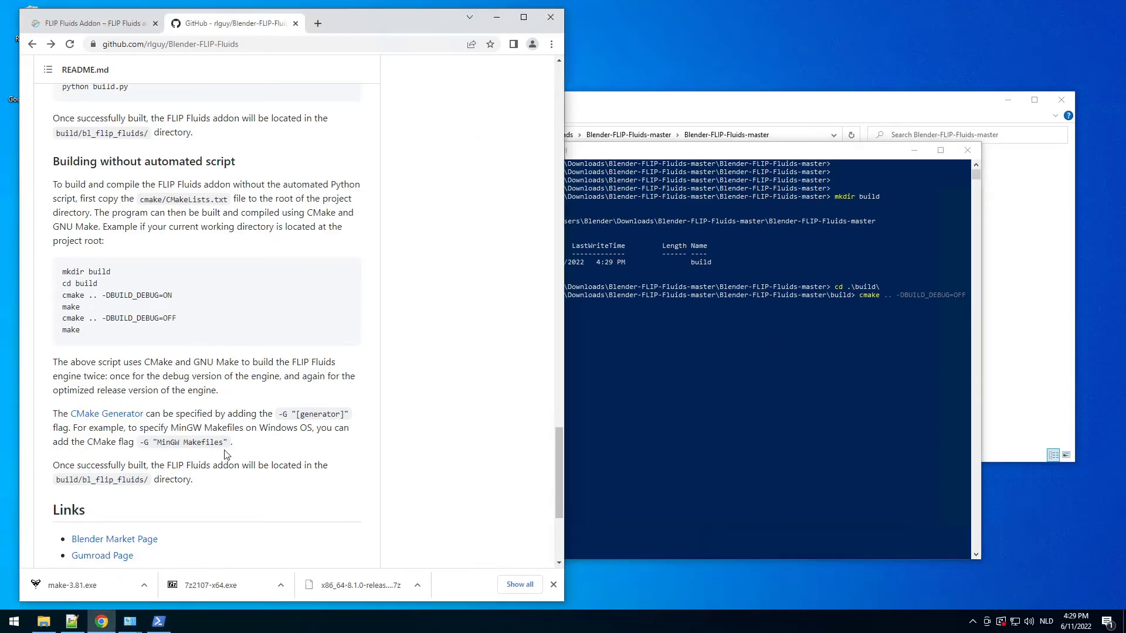
left_click_drag(230, 448, 141, 444)
right_click(149, 443)
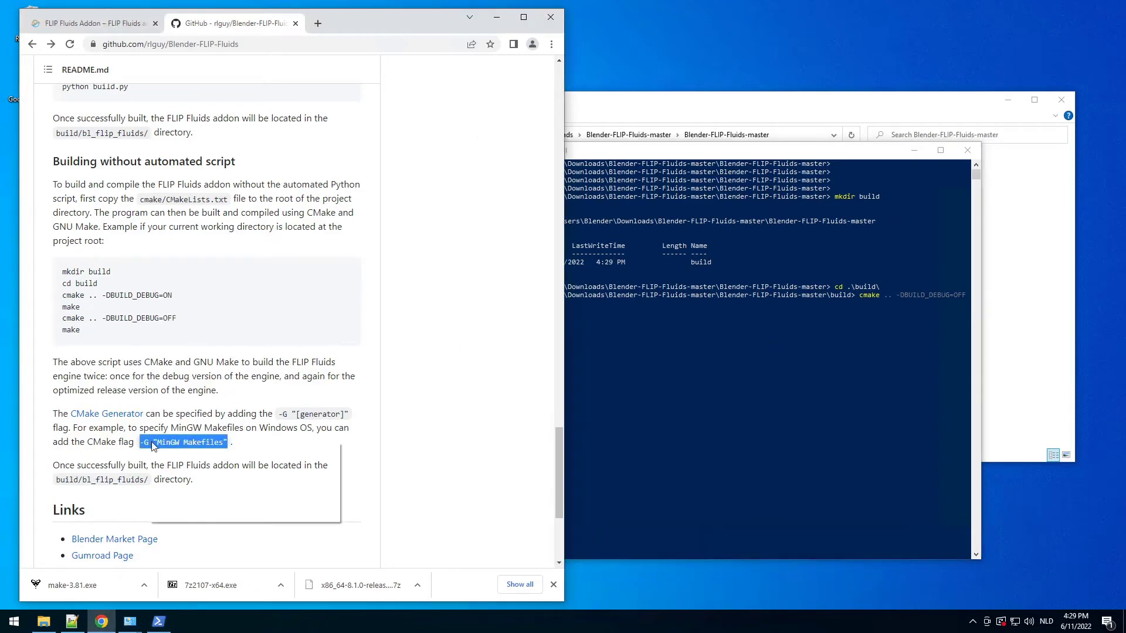
left_click(171, 451)
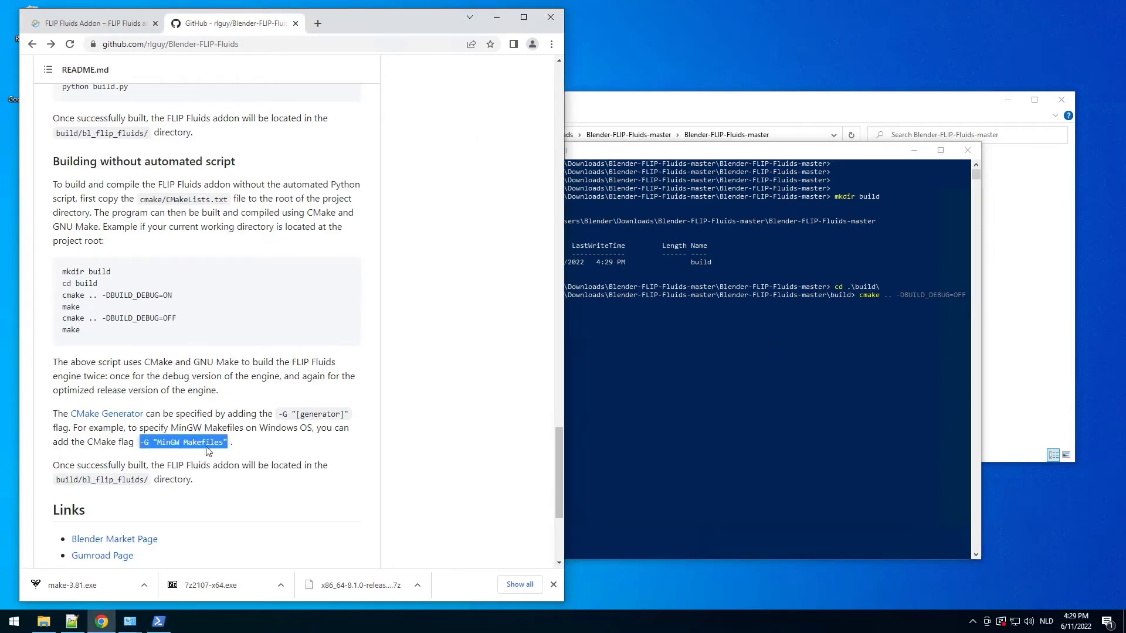
left_click(812, 329)
right_click(747, 334)
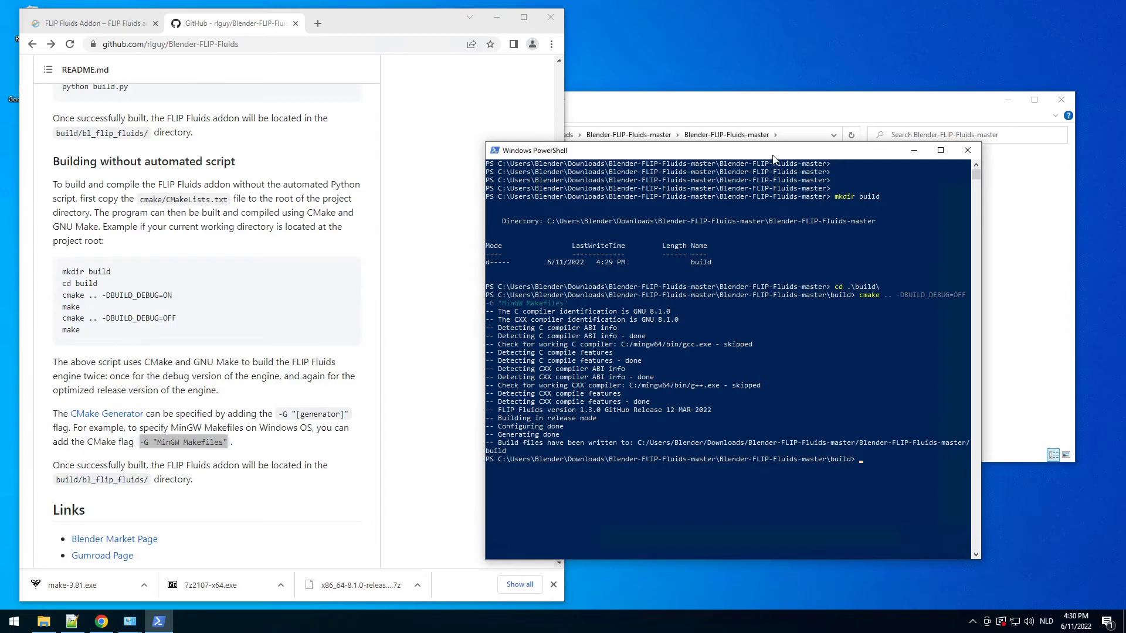
left_click_drag(773, 154, 758, 122)
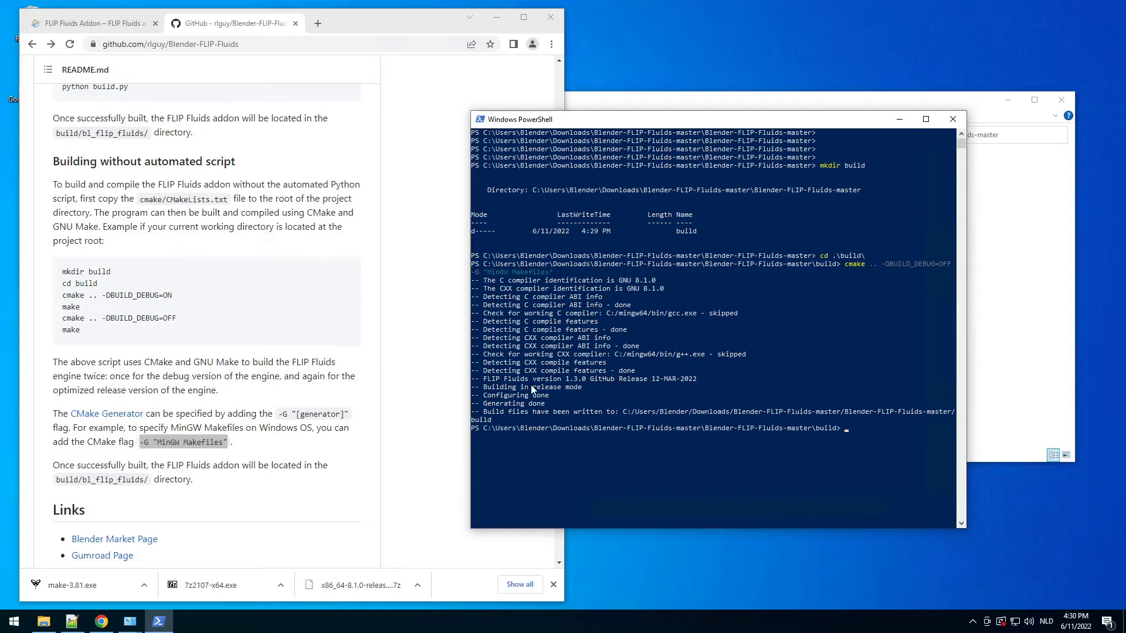
left_click_drag(484, 383, 585, 385)
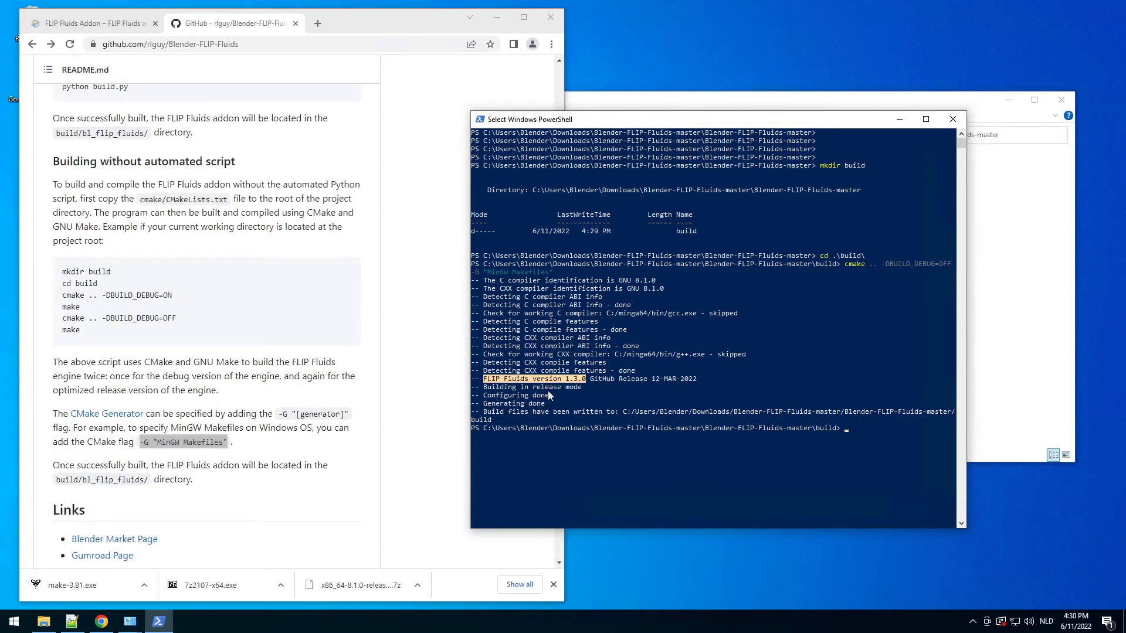
left_click(247, 448)
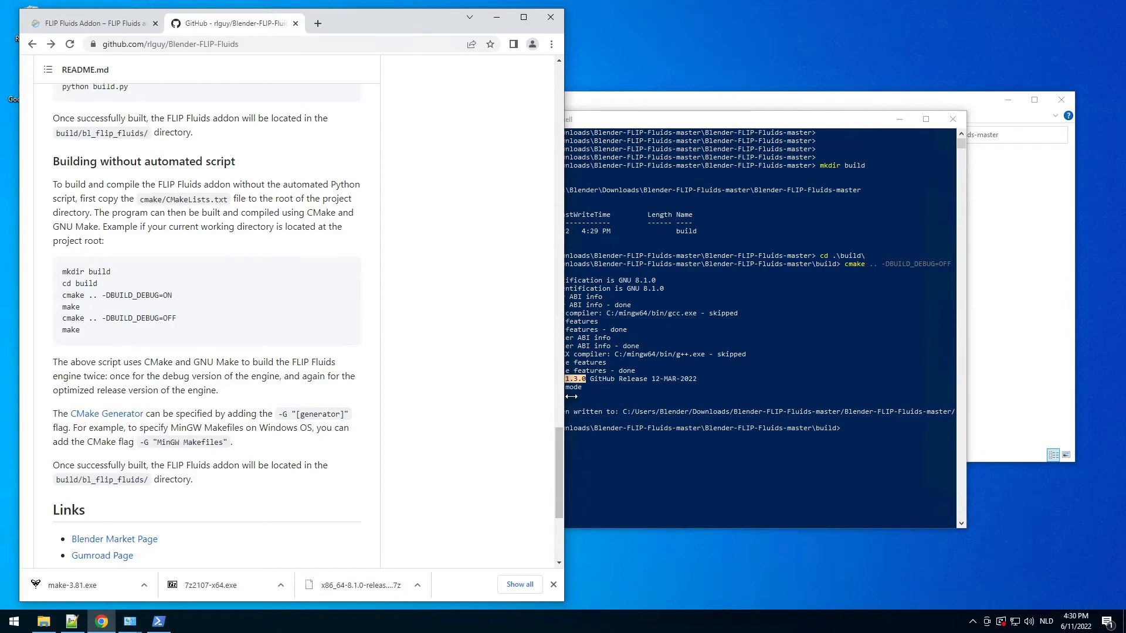
left_click(695, 409)
left_click(856, 437)
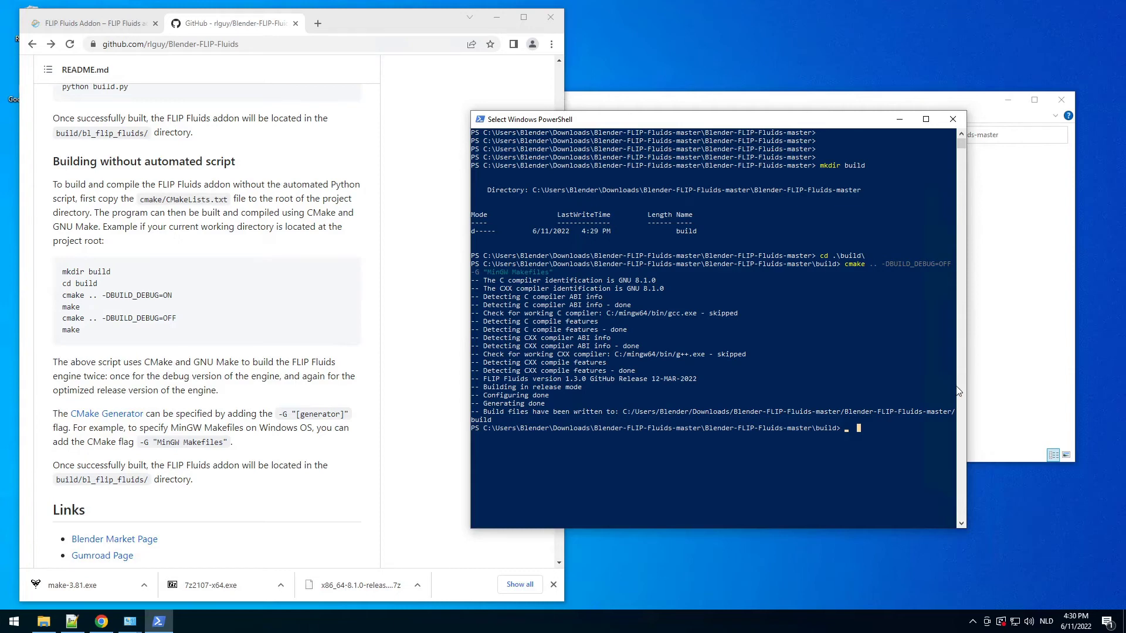
Run make in the build folder to compile the FLIP Fluids engine into libblpyfluidrelease.dll.
type("make")
key("Return")
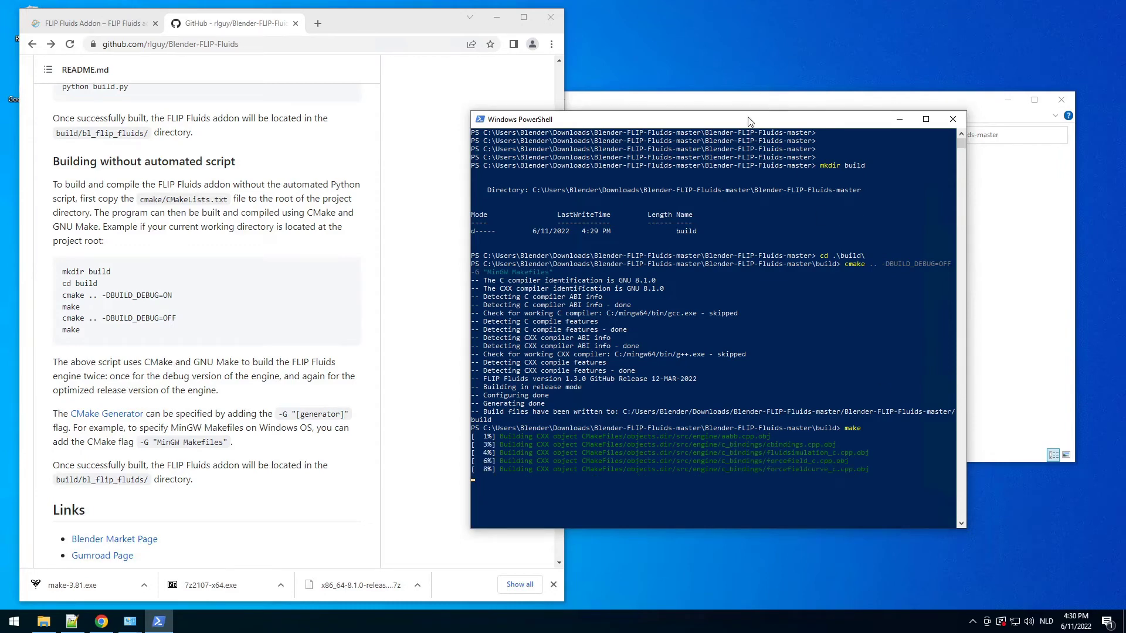
left_click_drag(748, 121, 714, 98)
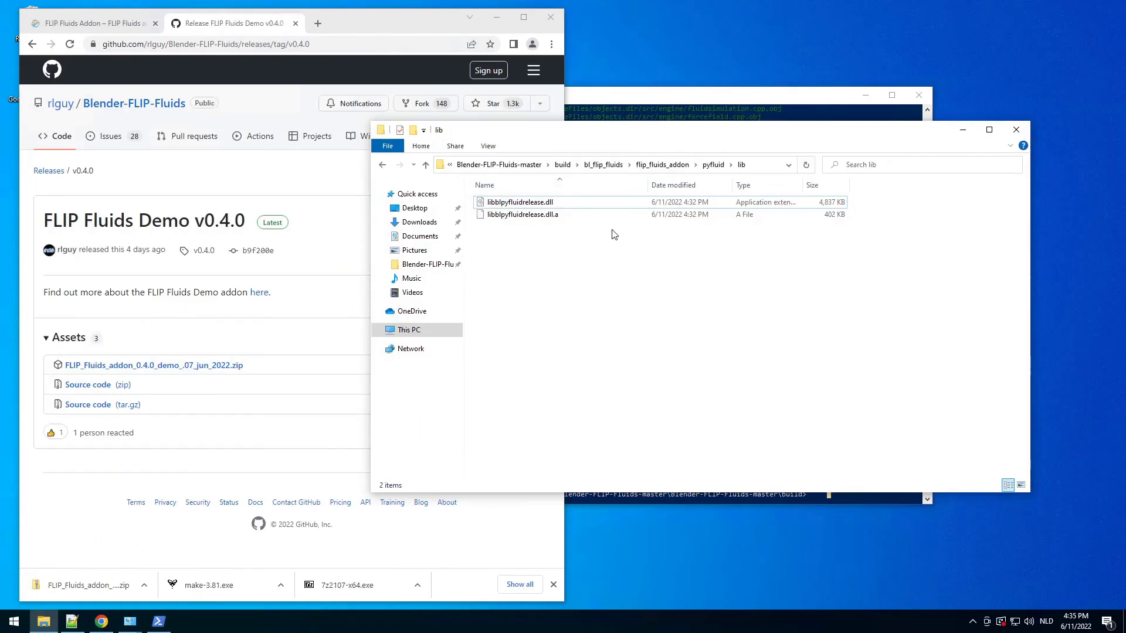
left_click(674, 164)
Navigate to build/bl_flip_fluids and check the contents of the flip_fluids_addon folder.
left_click(604, 165)
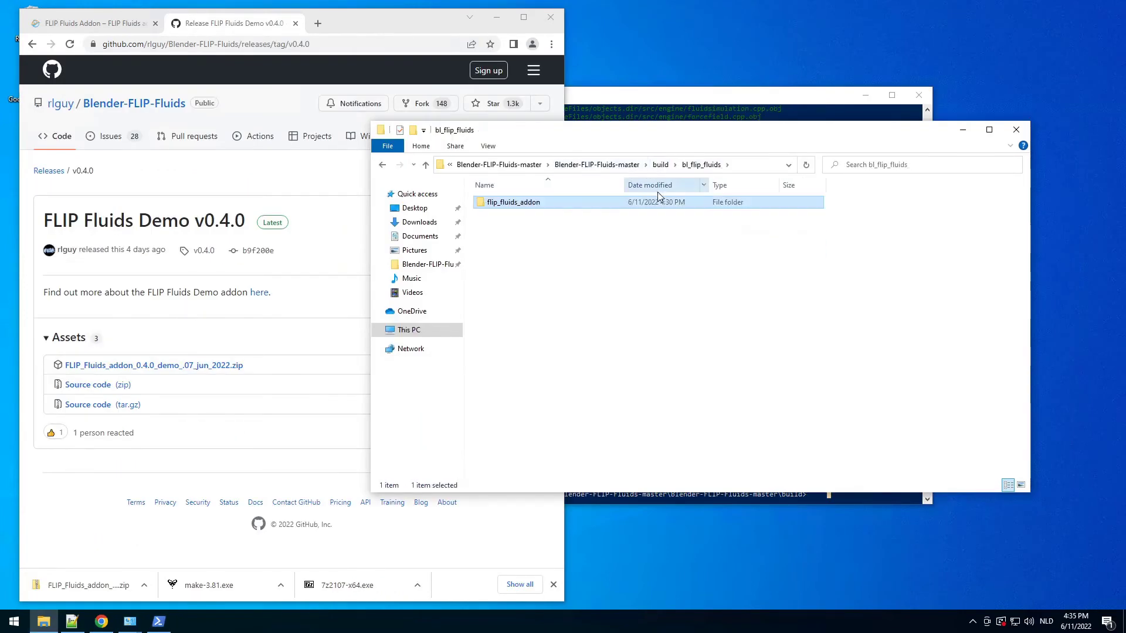
left_click(661, 167)
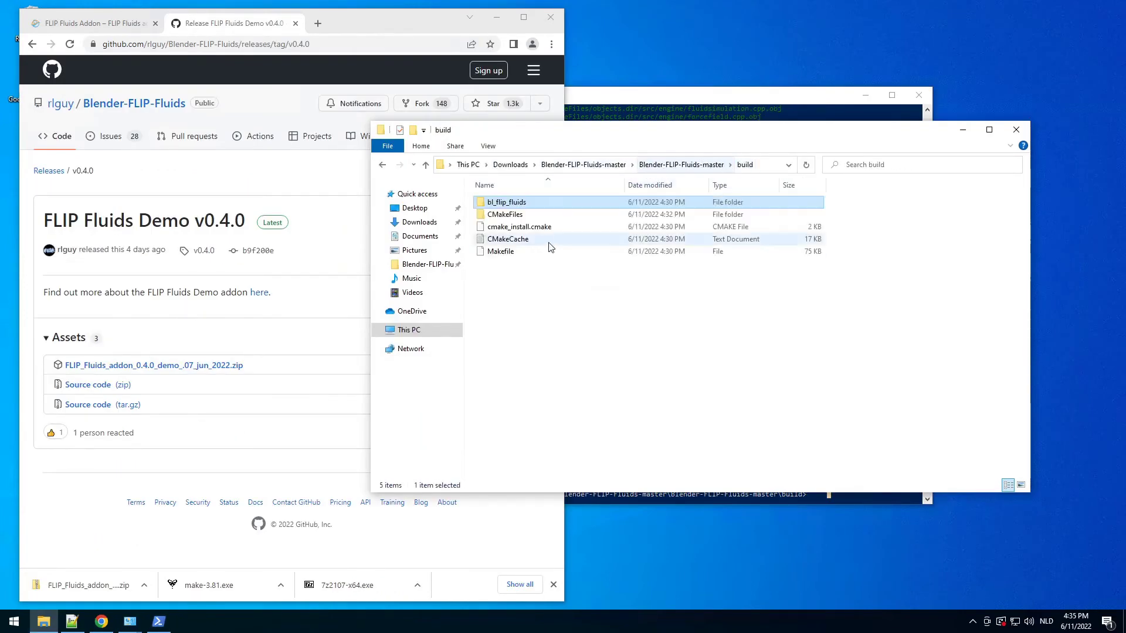
double_click(521, 204)
double_click(513, 202)
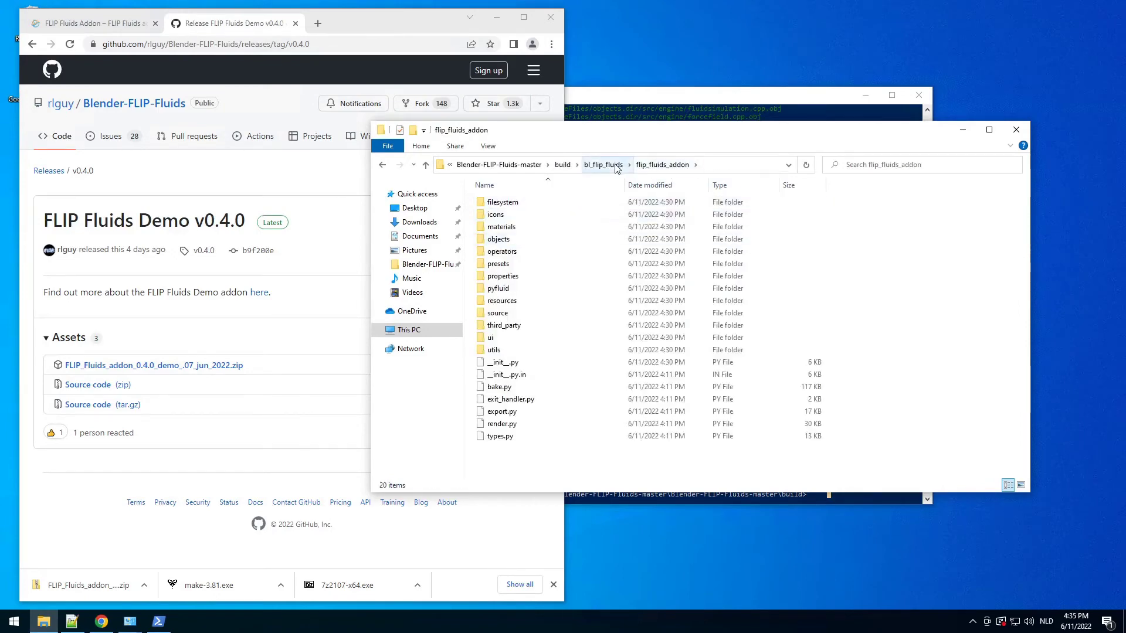
left_click(604, 165)
Compress flip_fluids_addon into a zip using Send to > Compressed (zipped) folder.
right_click(515, 209)
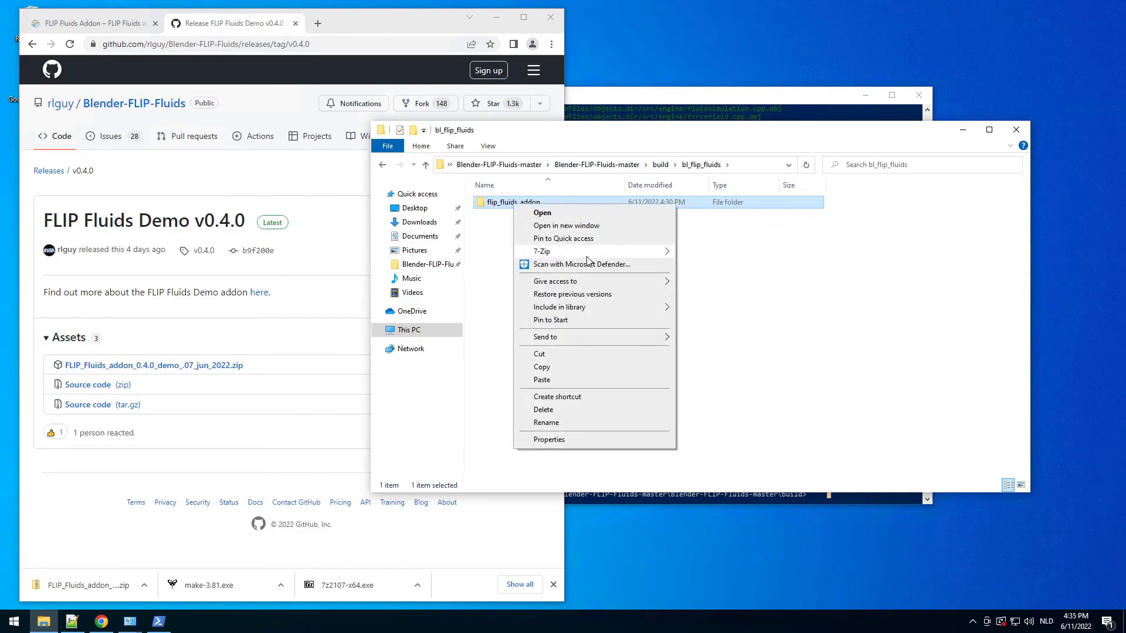
mouse_move(592, 253)
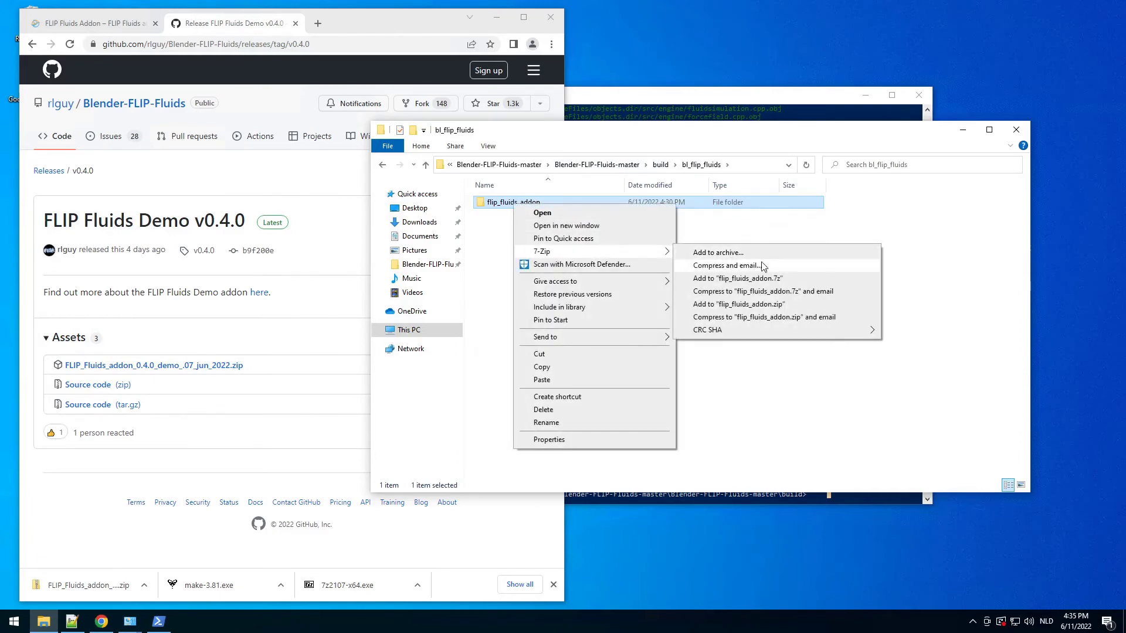
left_click(724, 253)
left_click(516, 179)
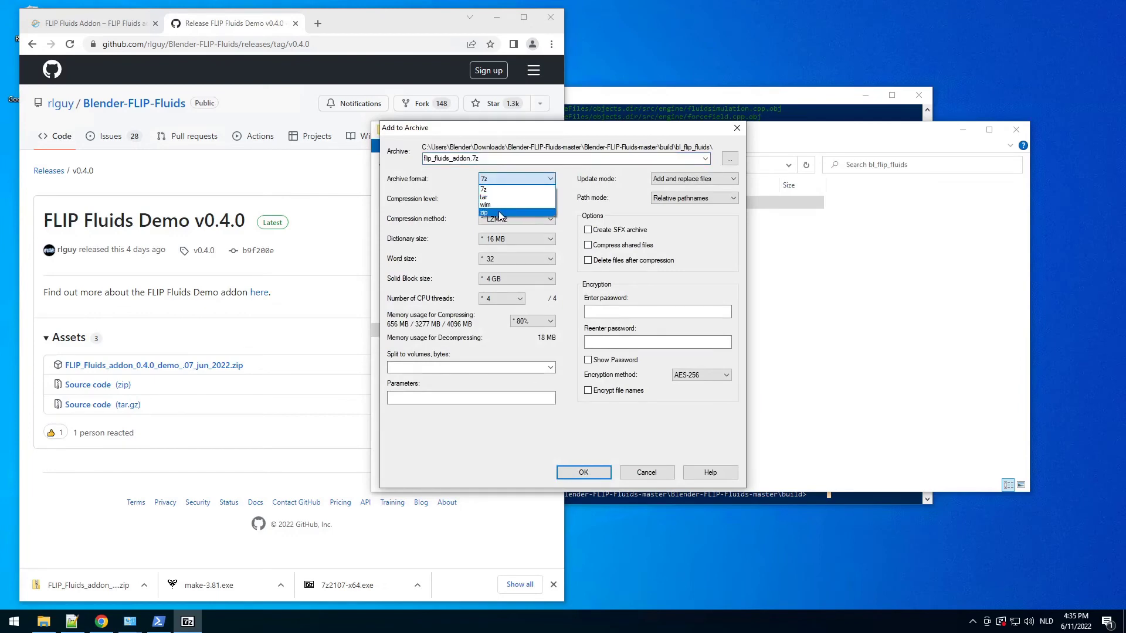
left_click(736, 128)
left_click(735, 127)
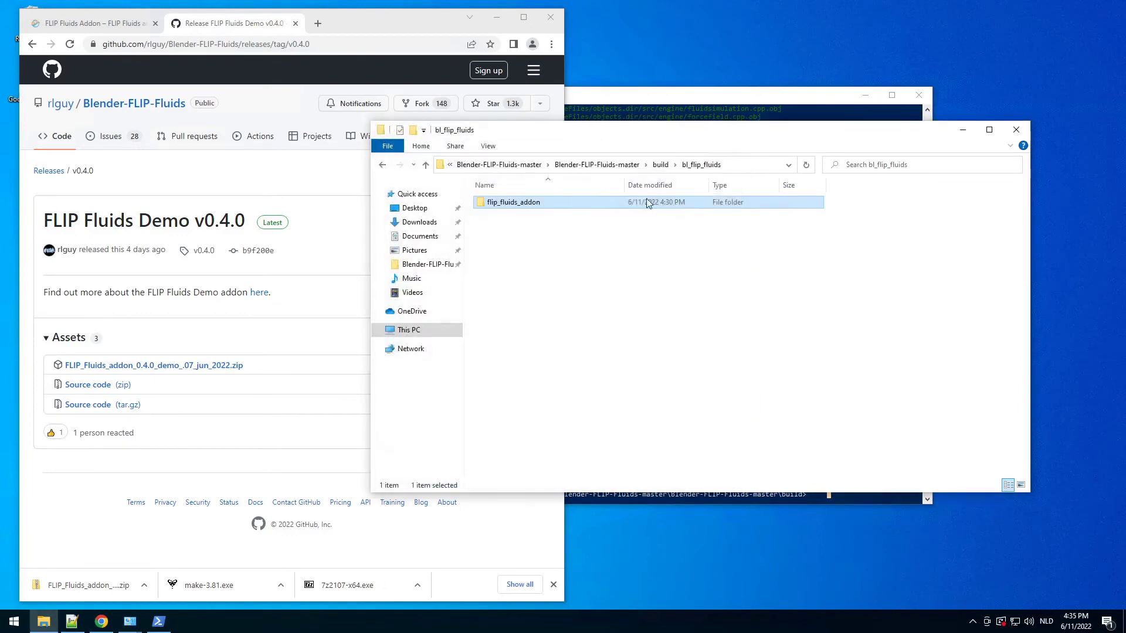
right_click(597, 202)
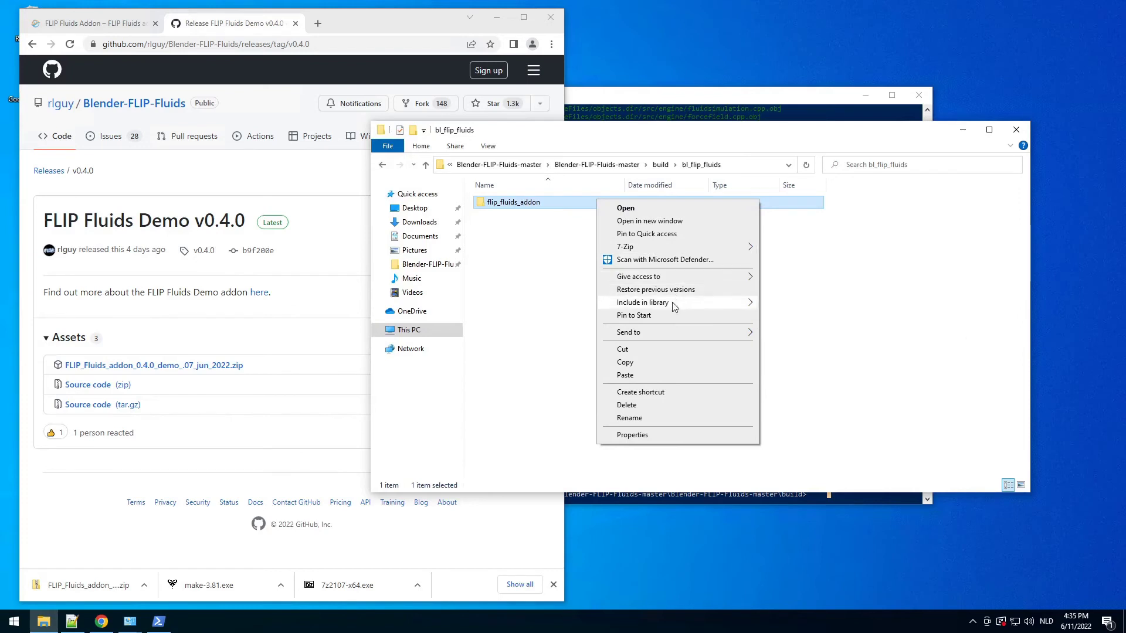
mouse_move(677, 335)
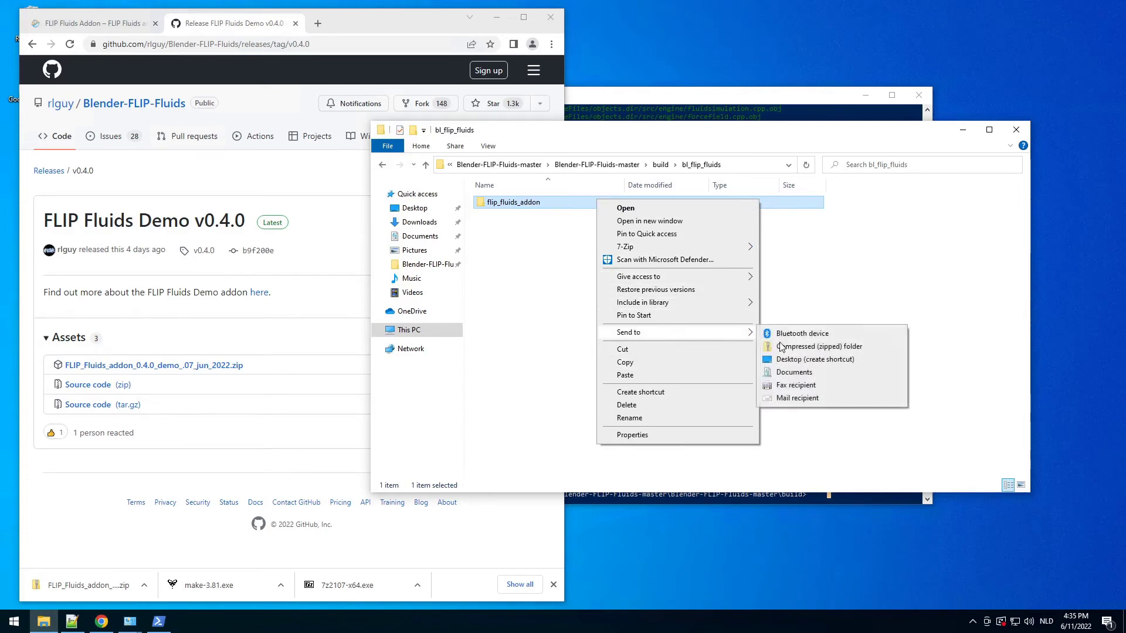
left_click(789, 360)
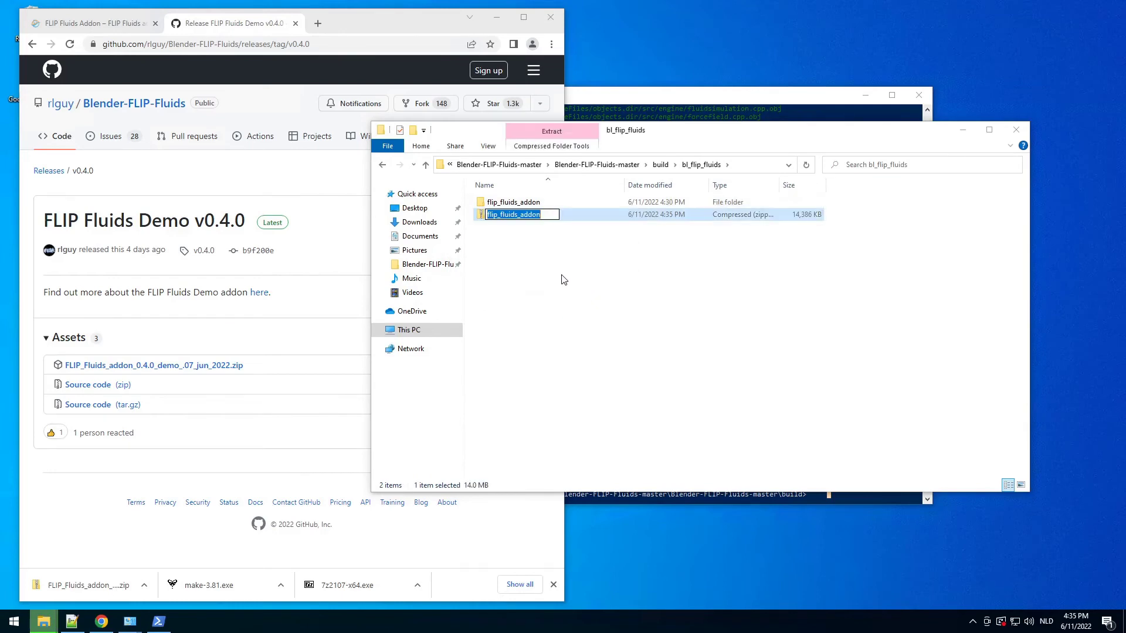
Keep the zip's default name and open the network share at \\192.168.5.200.
left_click(633, 272)
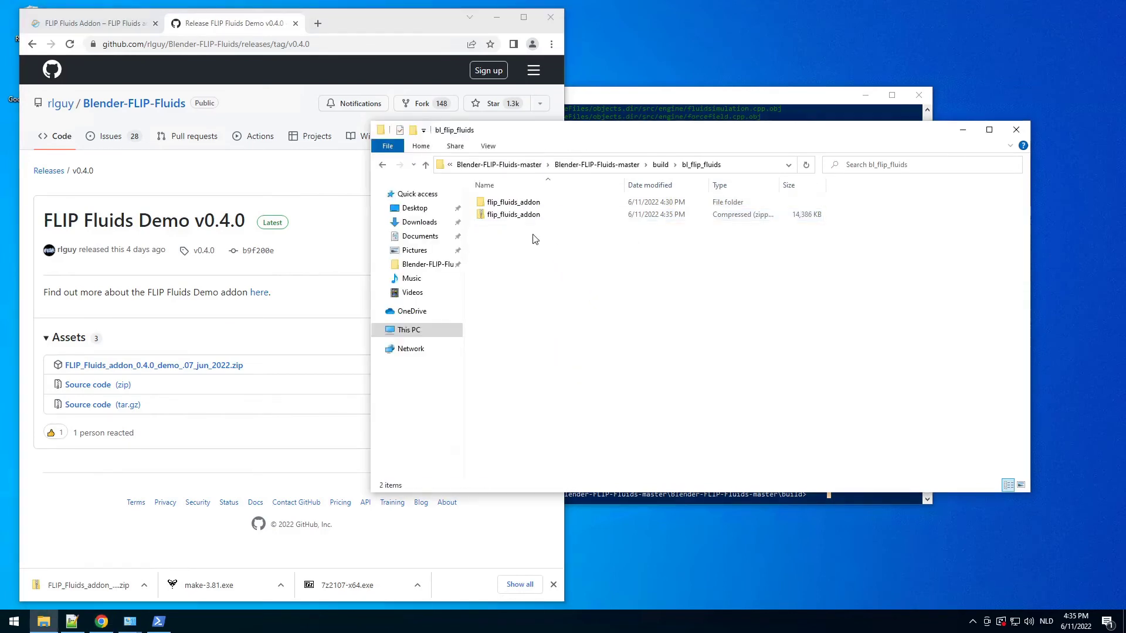
left_click(519, 216)
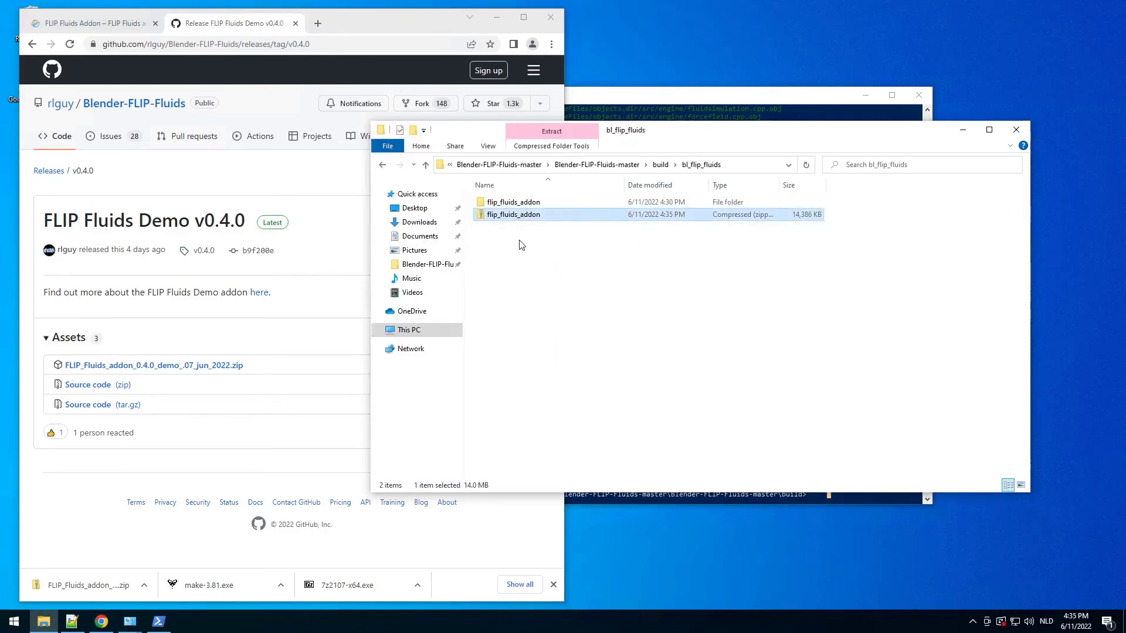
left_click(539, 275)
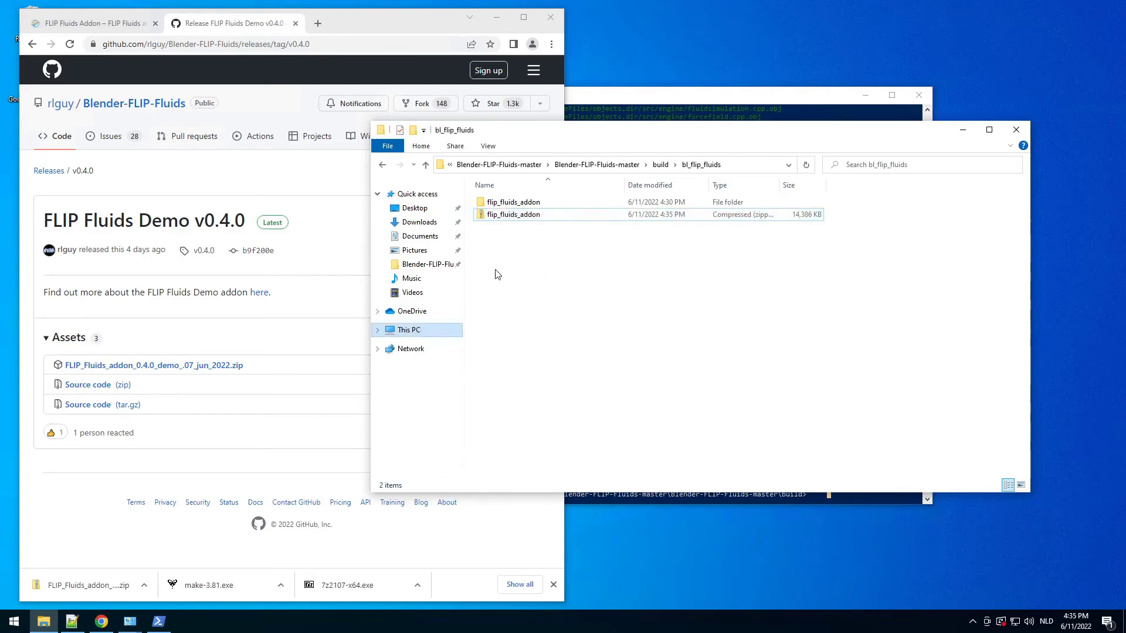
left_click(754, 165)
type("\\\\192")
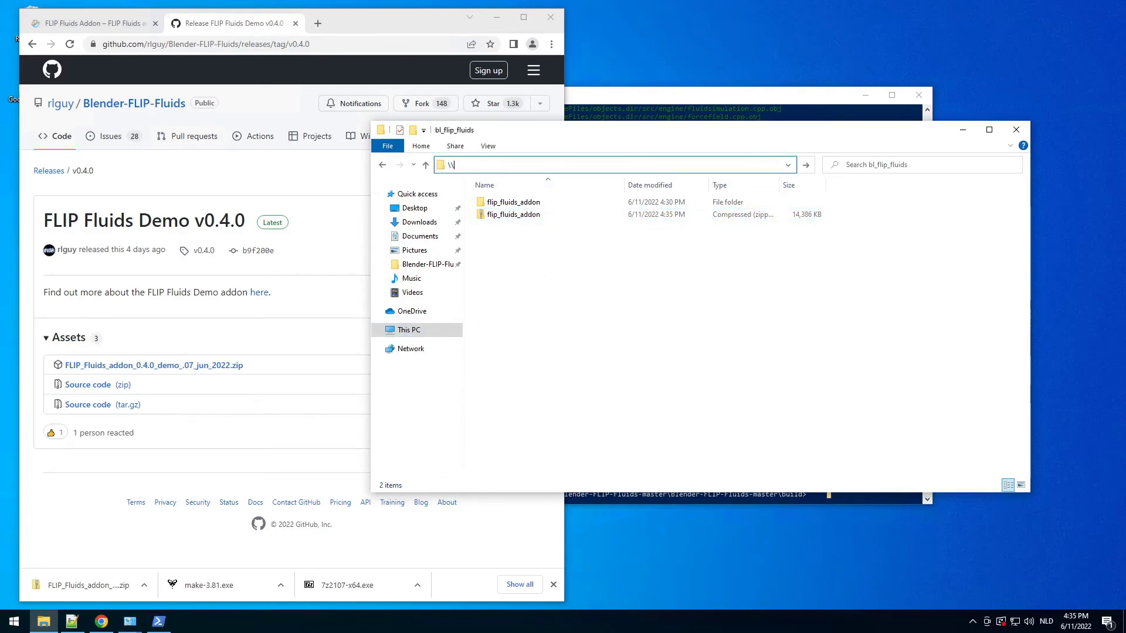
key("Down")
key("Return")
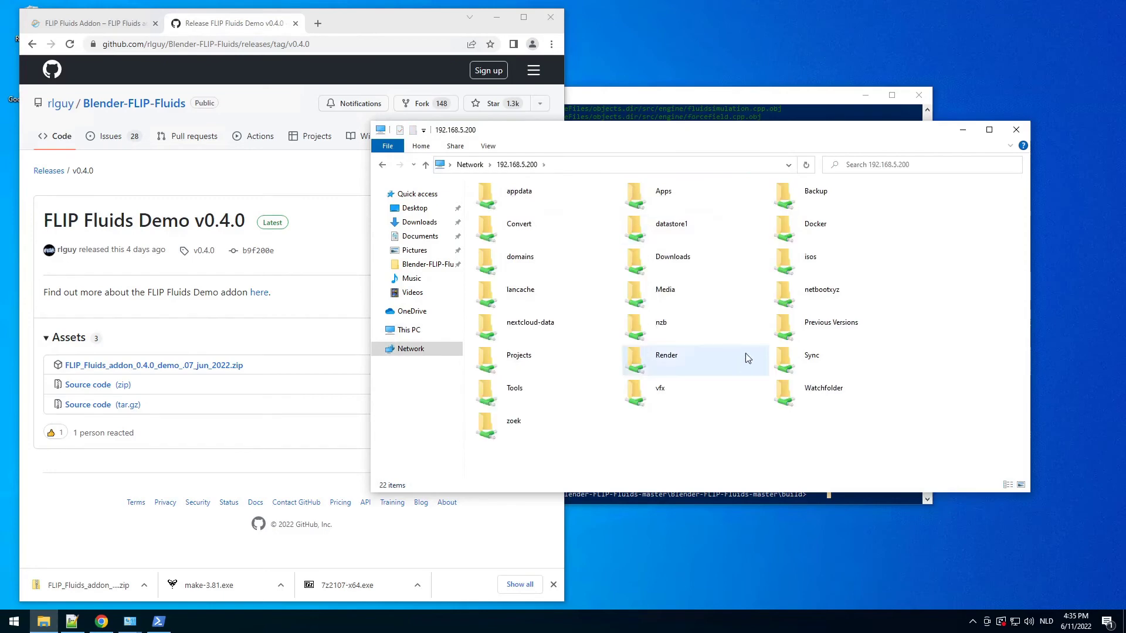
Open vfx > addons on the share and paste the flip_fluids_addon zip there.
left_click(656, 409)
double_click(656, 406)
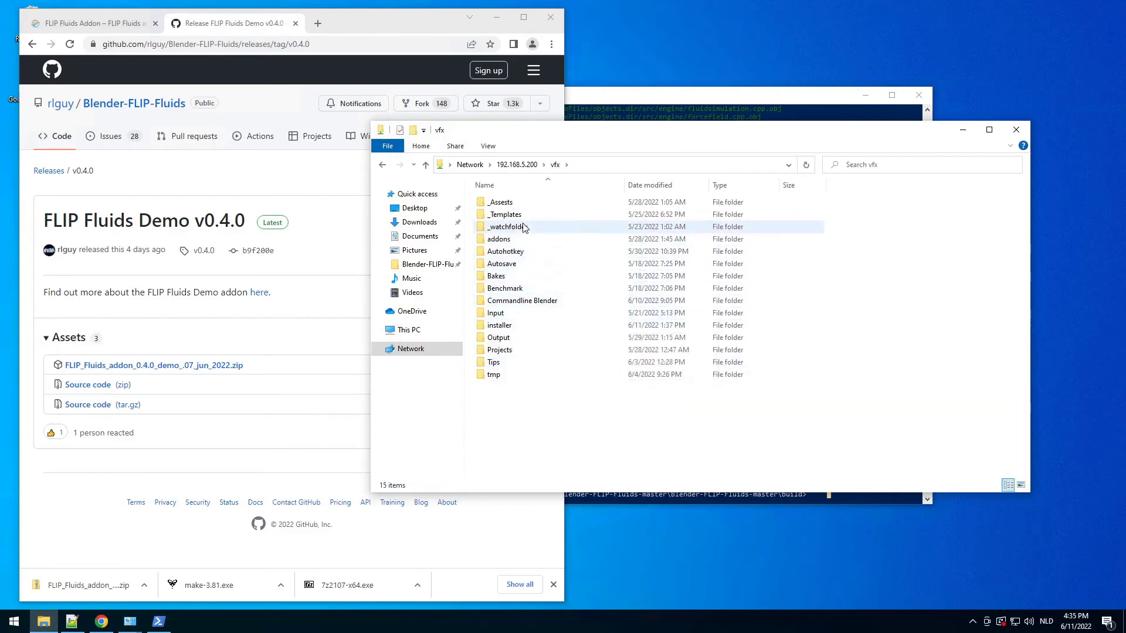
left_click(507, 243)
double_click(508, 241)
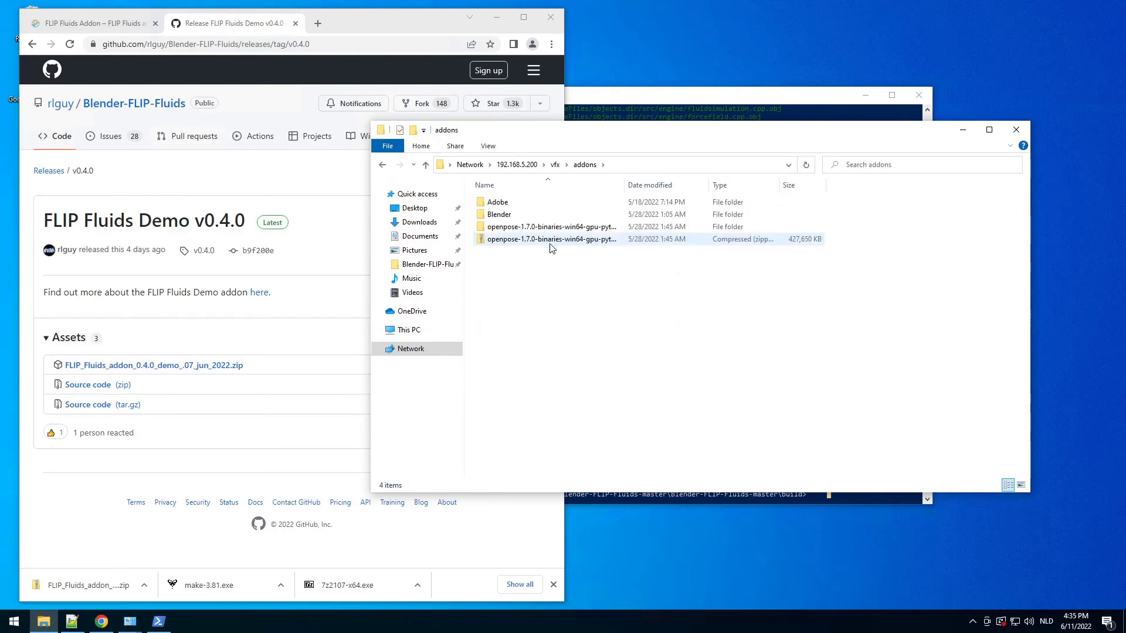
double_click(508, 216)
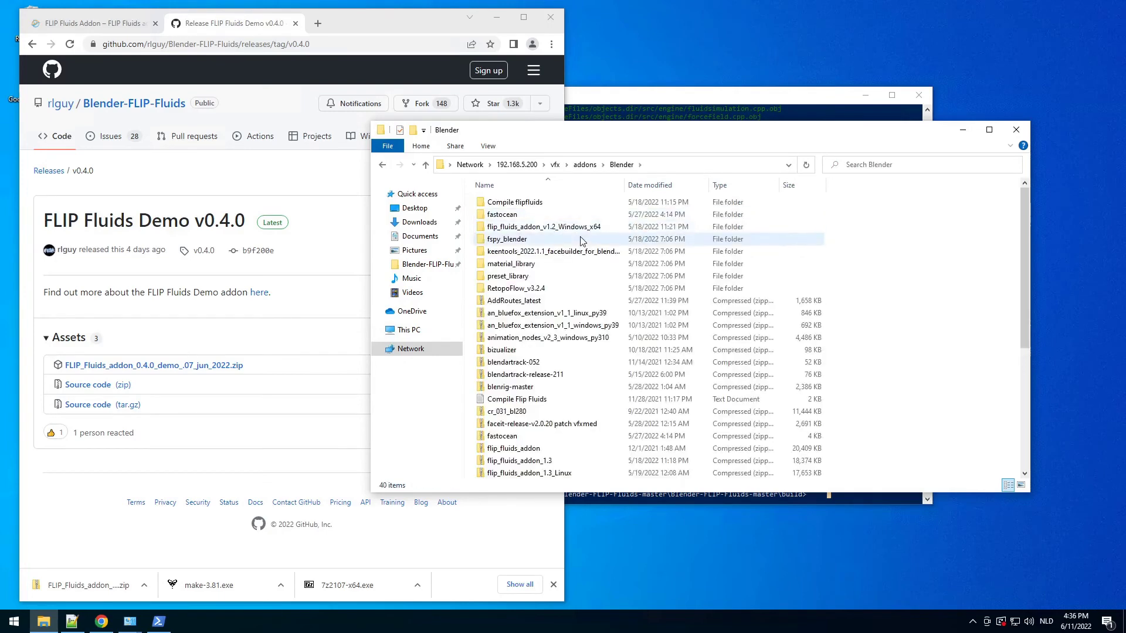
left_click(585, 165)
left_click_drag(588, 294, 516, 225)
left_click(557, 302)
key("ctrl+v")
left_click(590, 302)
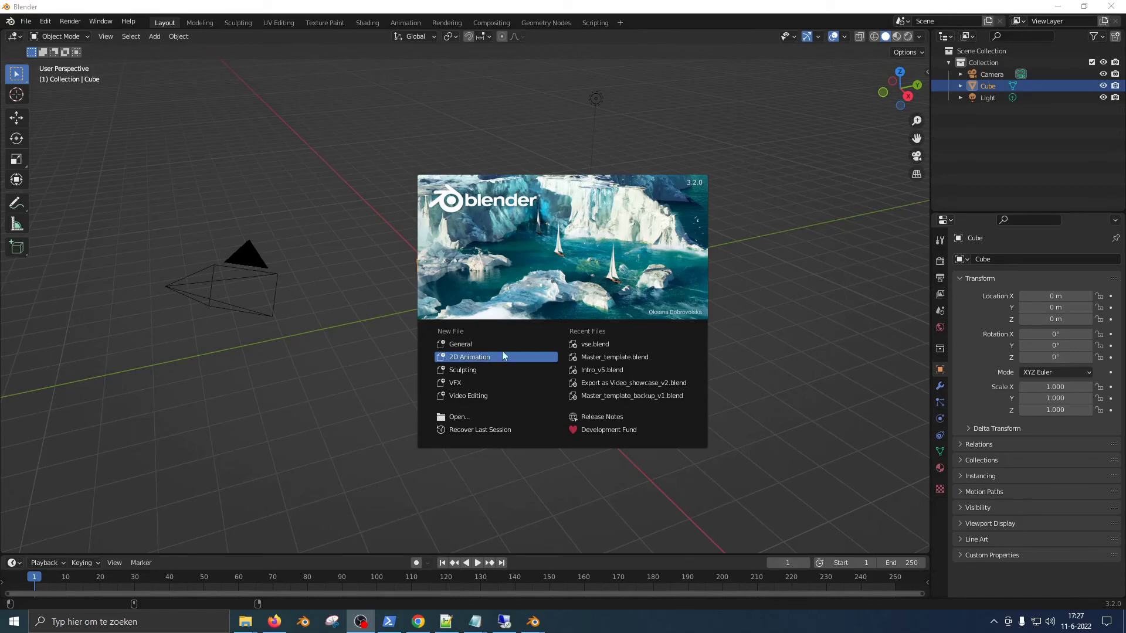
Start a General scene and handwrite 'Flips' in the viewport with the Annotate tool.
left_click(475, 345)
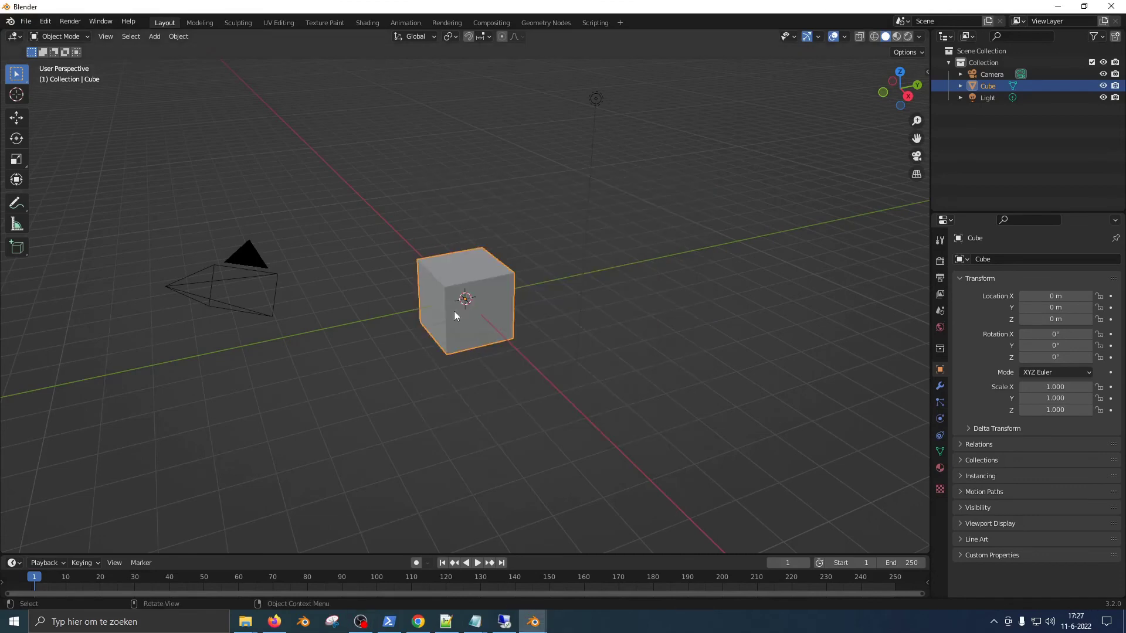
left_click(15, 204)
mouse_move(103, 183)
left_mouse_down()
mouse_move(120, 293)
mouse_move(138, 165)
left_mouse_up()
left_click_drag(104, 221, 139, 216)
mouse_move(164, 159)
left_mouse_down()
mouse_move(143, 265)
mouse_move(193, 266)
left_mouse_up()
left_click_drag(229, 218, 238, 267)
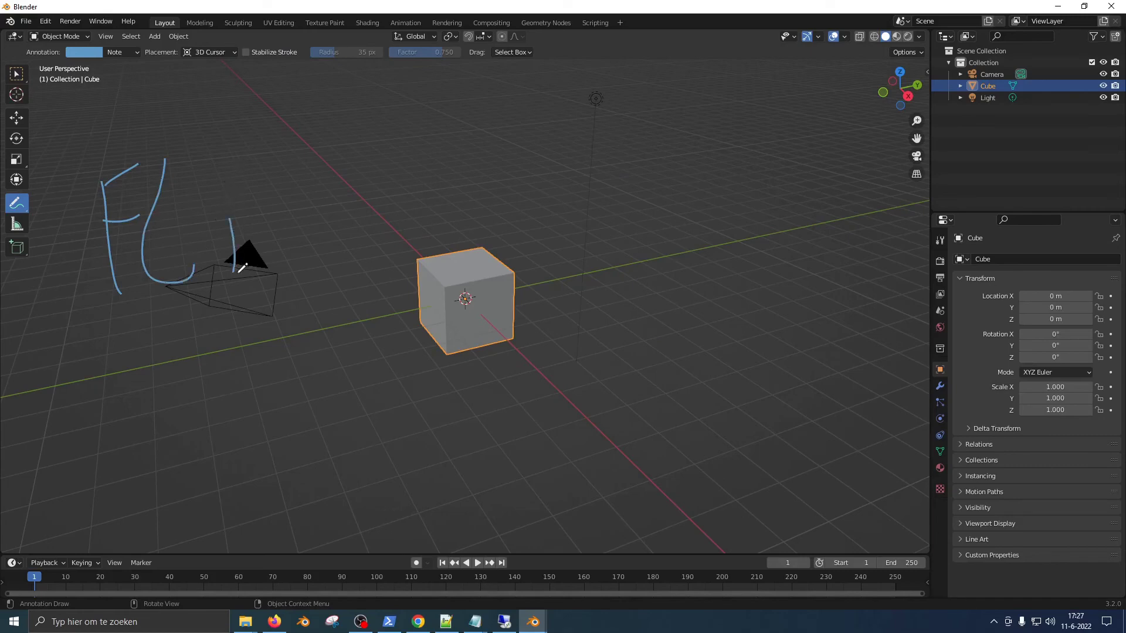
mouse_move(281, 234)
left_mouse_down()
mouse_move(288, 320)
mouse_move(295, 261)
left_mouse_up()
left_click_drag(355, 218, 322, 262)
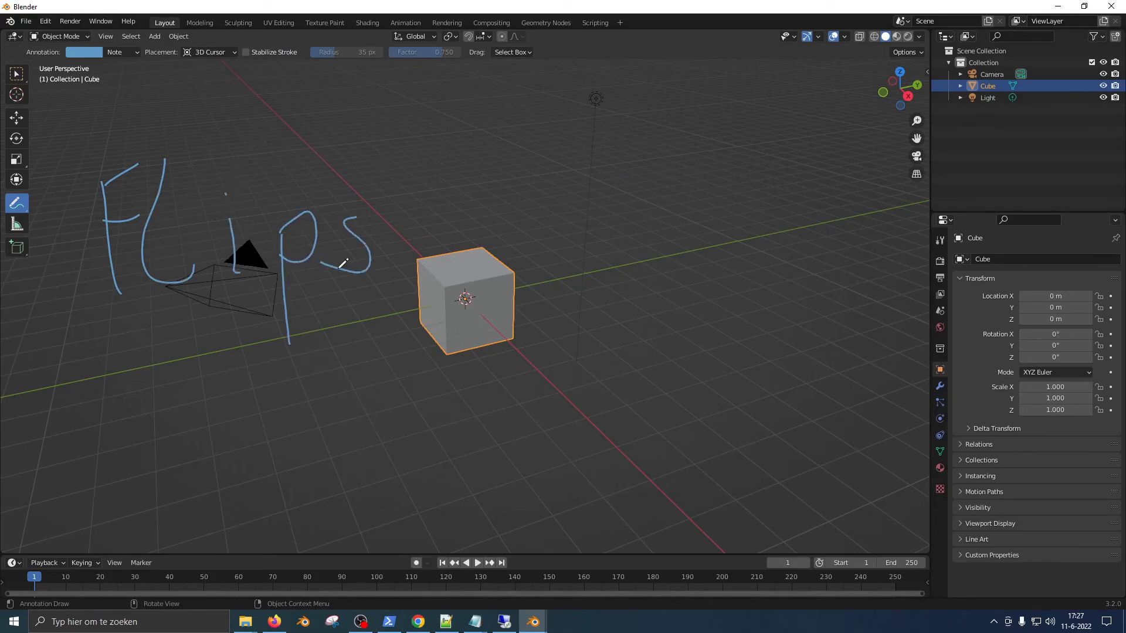
Handwrite 'Fluids' after it as annotation strokes.
left_click_drag(428, 176, 433, 269)
left_click_drag(427, 178, 450, 165)
left_click_drag(413, 235, 469, 217)
mouse_move(455, 166)
left_mouse_down()
mouse_move(487, 153)
mouse_move(451, 166)
mouse_move(461, 161)
mouse_move(535, 253)
left_mouse_up()
mouse_move(553, 232)
left_mouse_down()
mouse_move(597, 233)
mouse_move(597, 270)
left_mouse_up()
left_click_drag(627, 243, 629, 271)
left_click_drag(705, 239, 714, 258)
left_click_drag(779, 226, 753, 295)
Add a question mark, underlines and extra curves beneath the annotated text.
left_click_drag(138, 384, 234, 377)
left_click_drag(377, 355, 742, 314)
left_click_drag(809, 178, 841, 270)
left_click_drag(850, 297, 853, 311)
left_click_drag(304, 399, 746, 369)
left_click_drag(454, 455, 633, 438)
left_click_drag(530, 493, 711, 505)
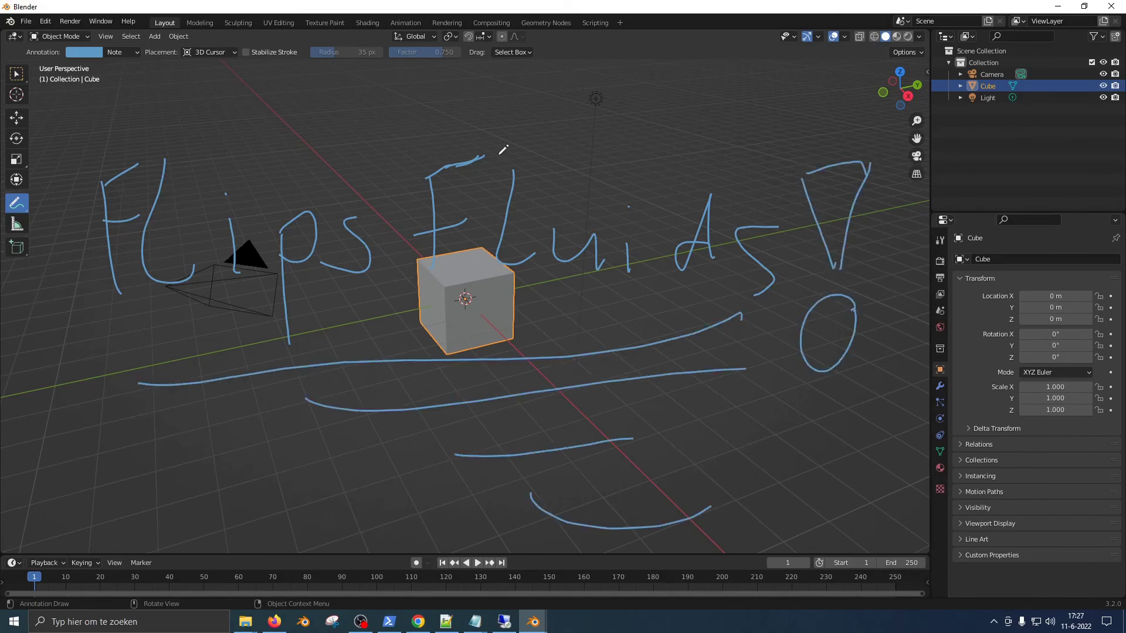
left_click(47, 24)
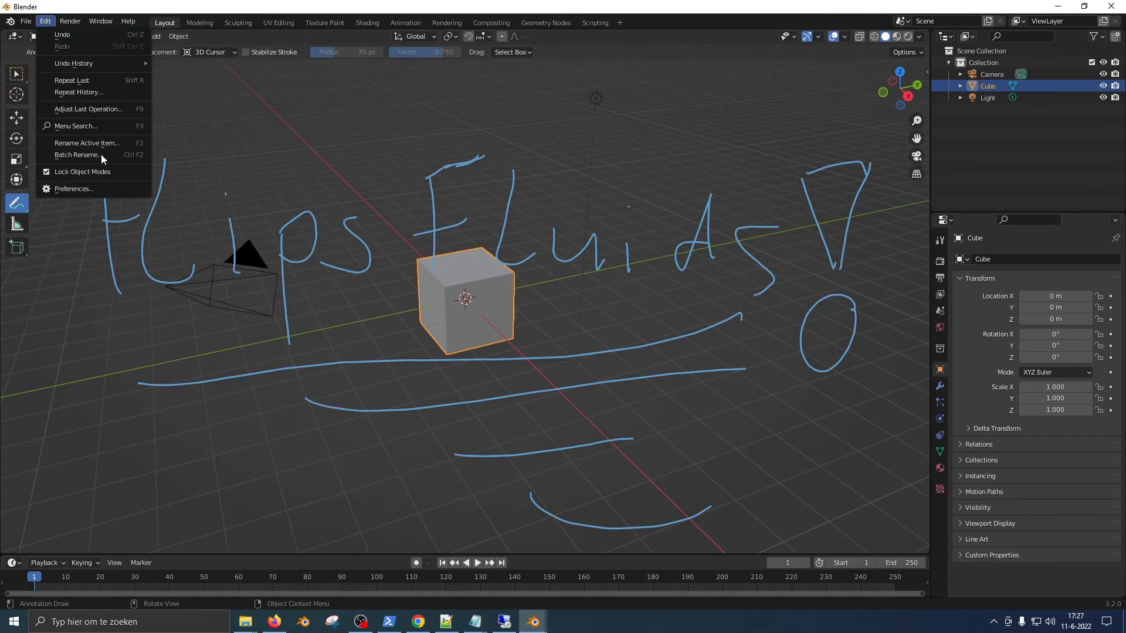
Install the add-on from V:\addons\flip_fluids_addon.zip via Preferences > Add-ons > Install.
left_click(78, 190)
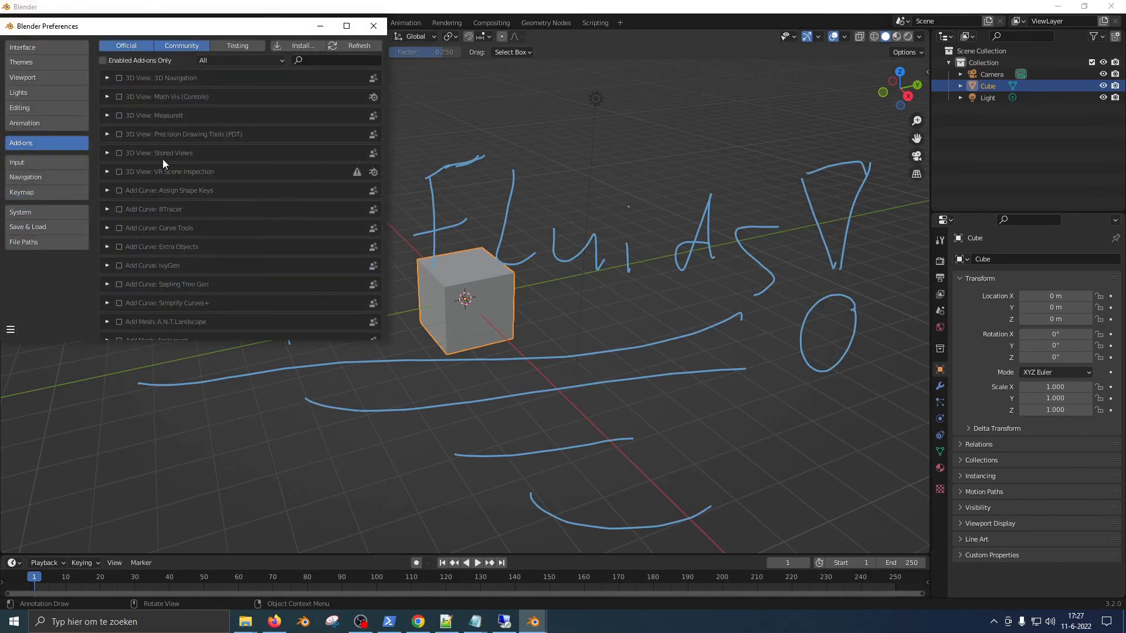
left_click(298, 45)
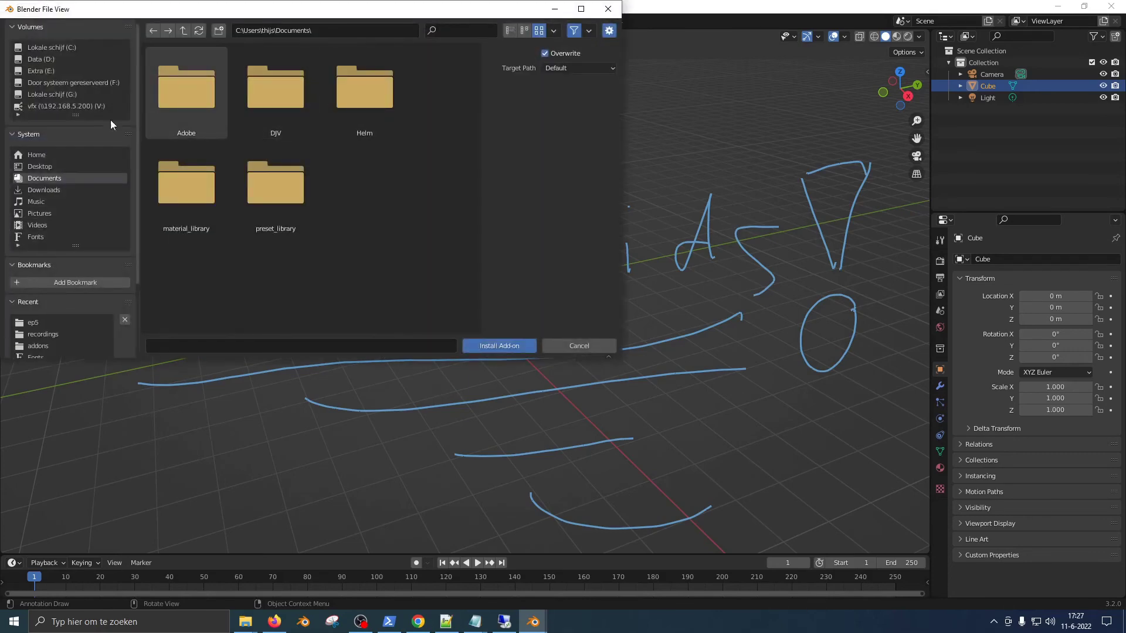
left_click(55, 106)
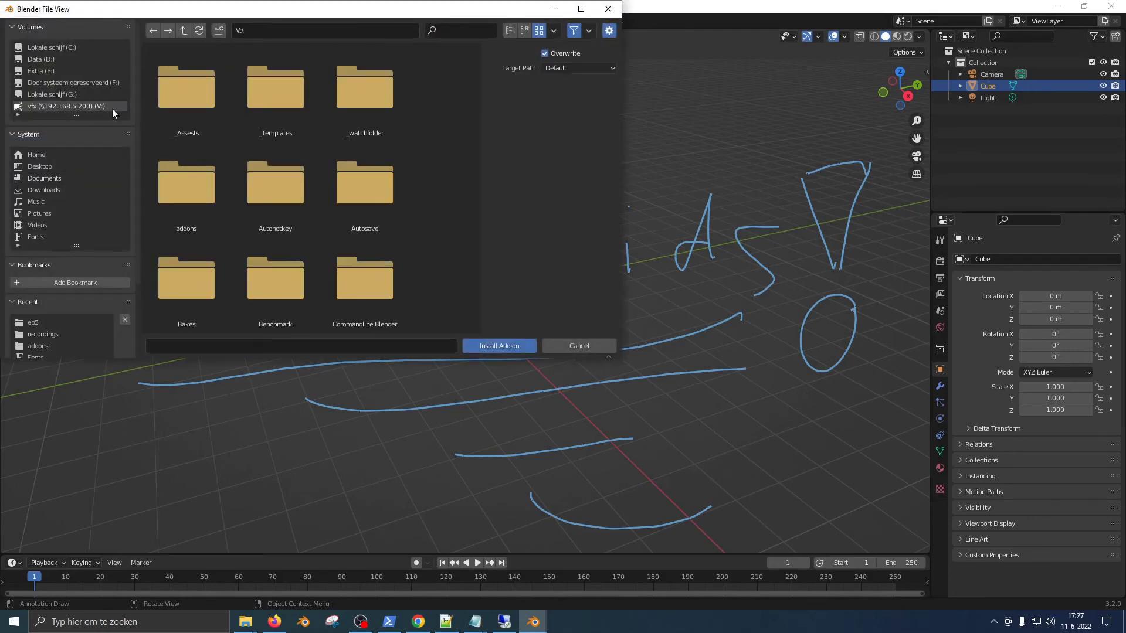
double_click(188, 191)
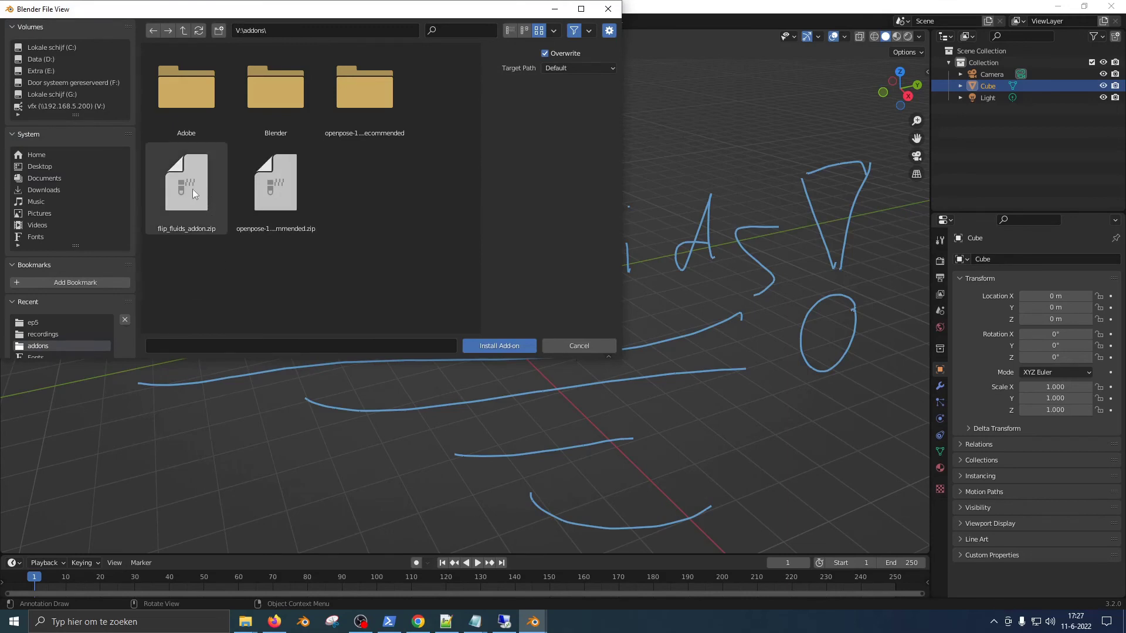
left_click(188, 191)
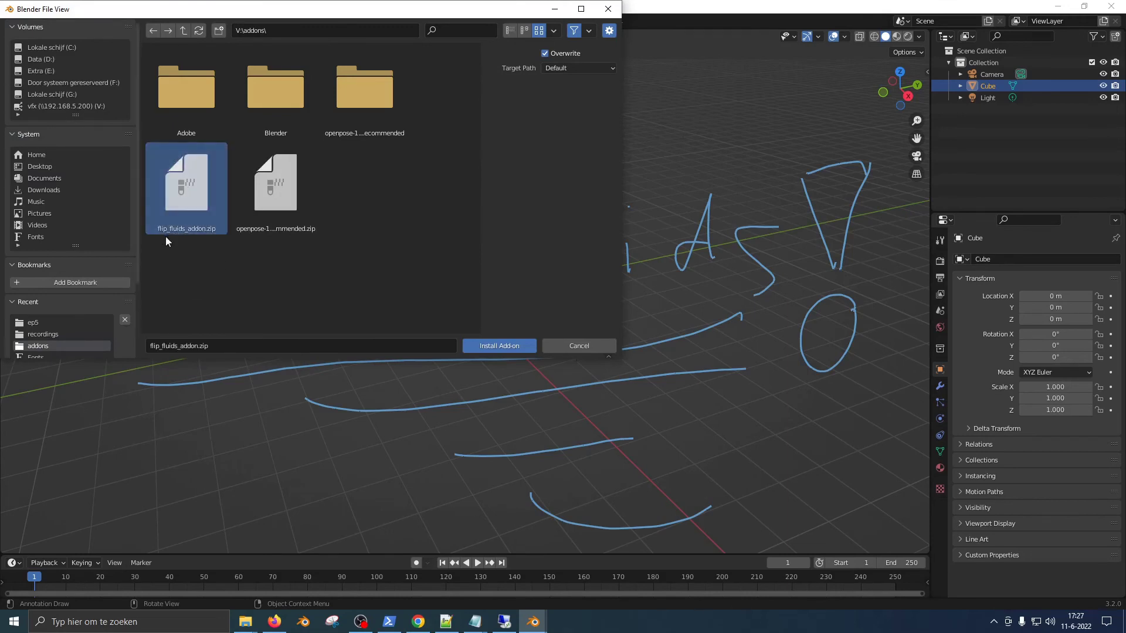
left_click(498, 346)
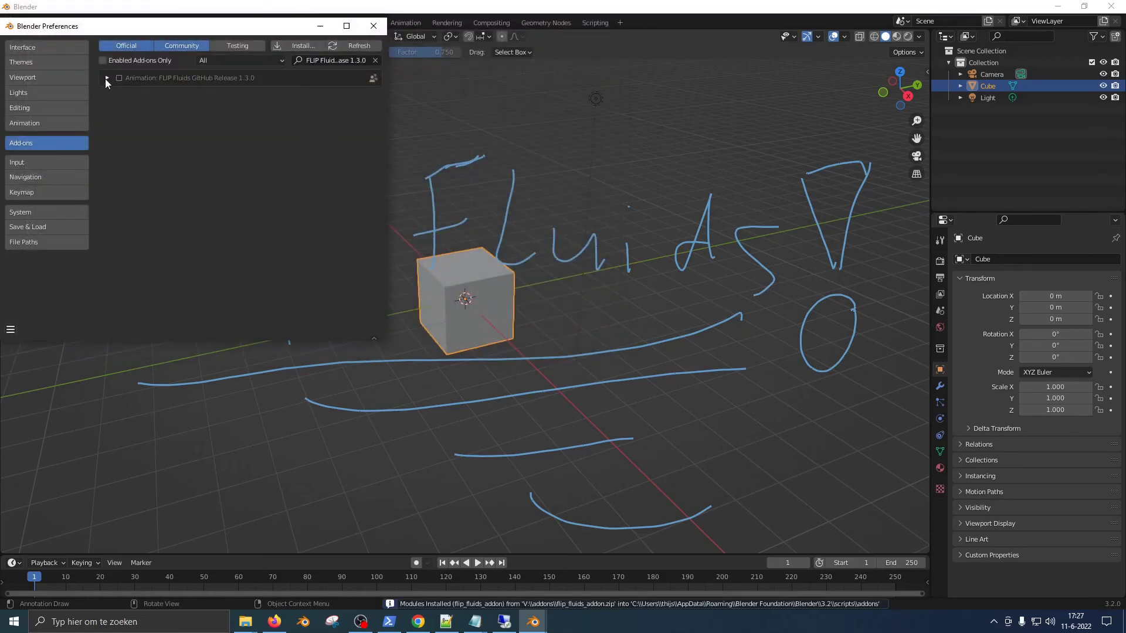
Enable the FLIP Fluids add-on, save the preferences and close the Preferences window.
left_click(107, 79)
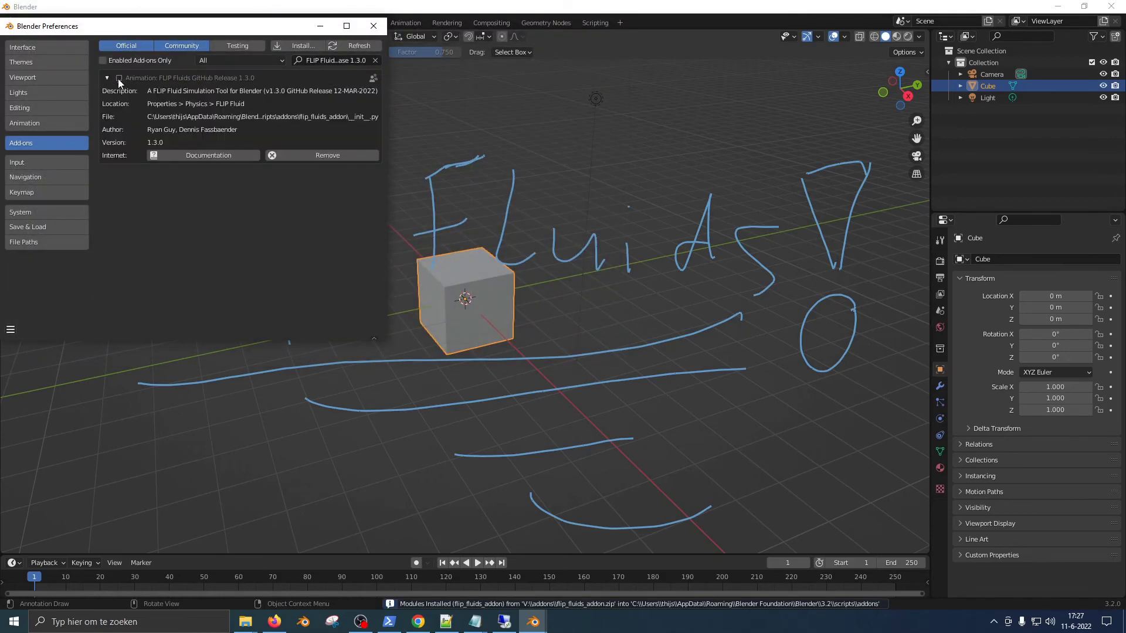
left_click(119, 78)
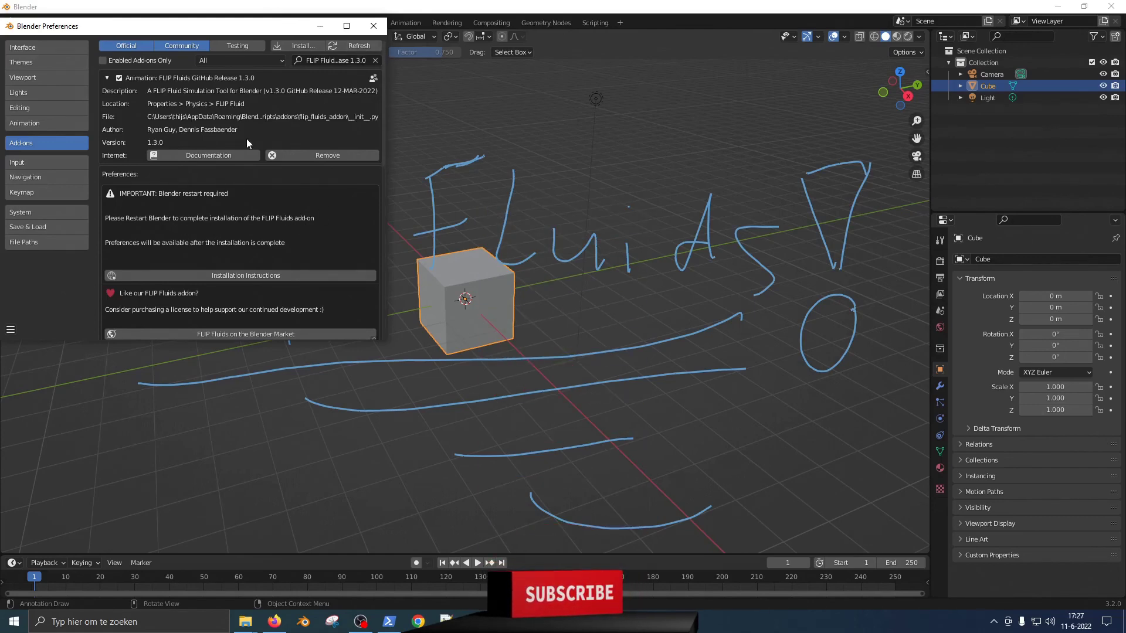
left_click(11, 330)
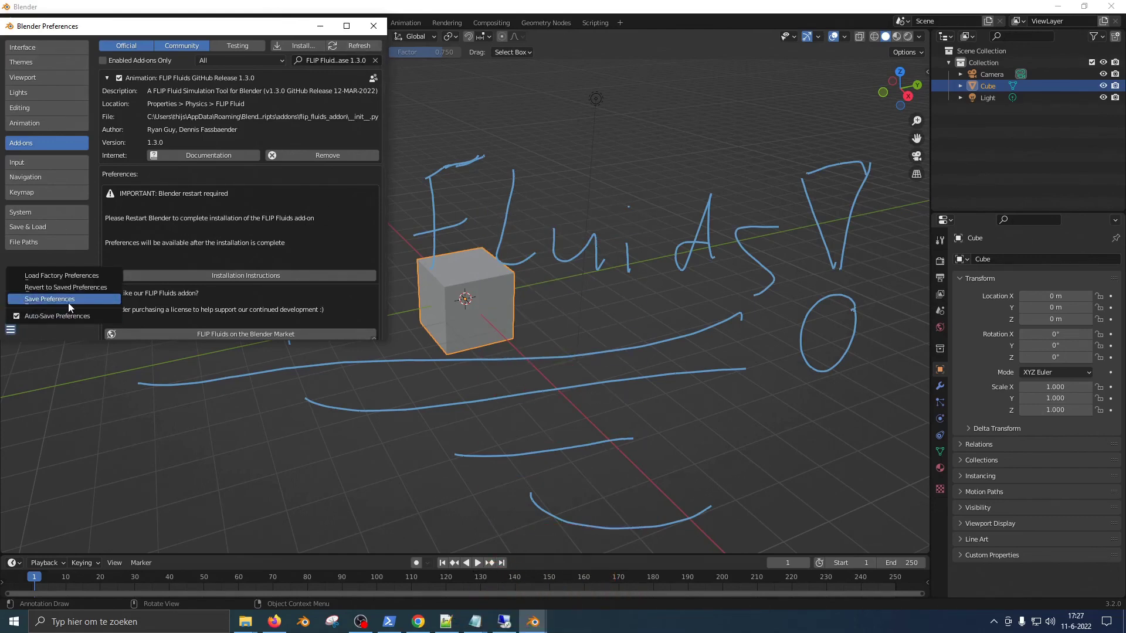
left_click(68, 301)
left_click(371, 25)
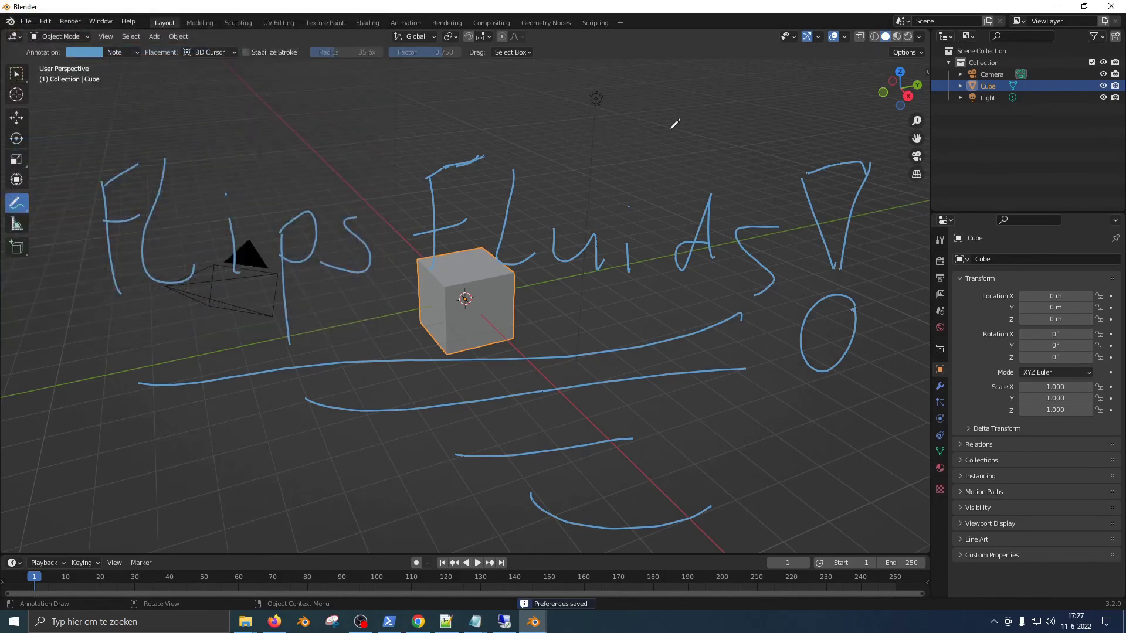
Quit Blender choosing Don't Save, then relaunch Blender 3.2 from the desktop icon.
left_click(1109, 5)
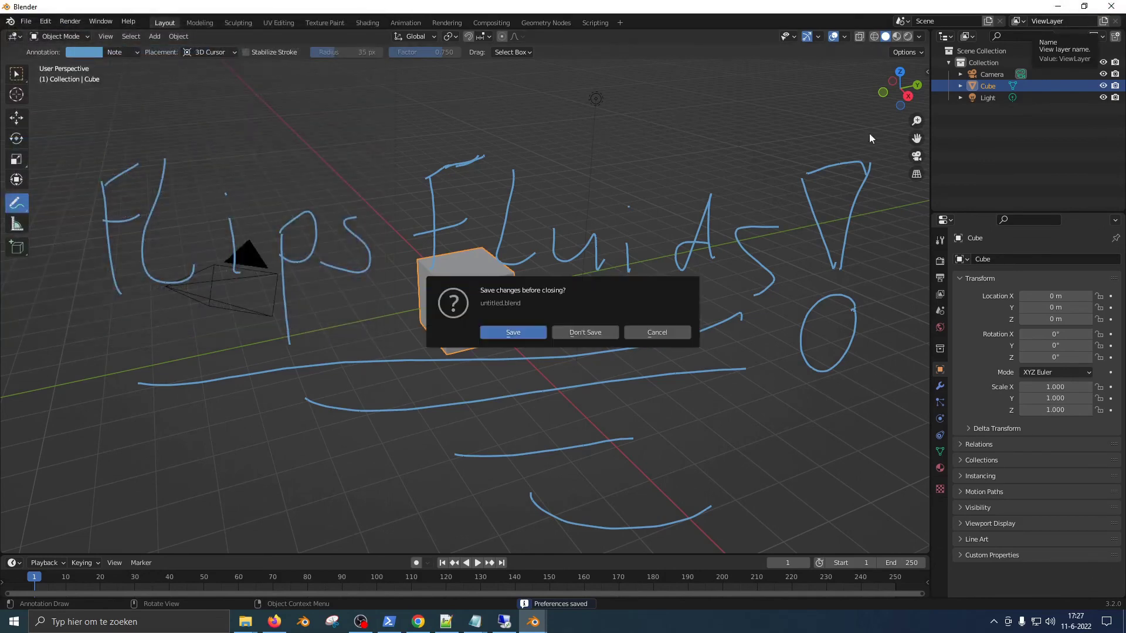
left_click(598, 334)
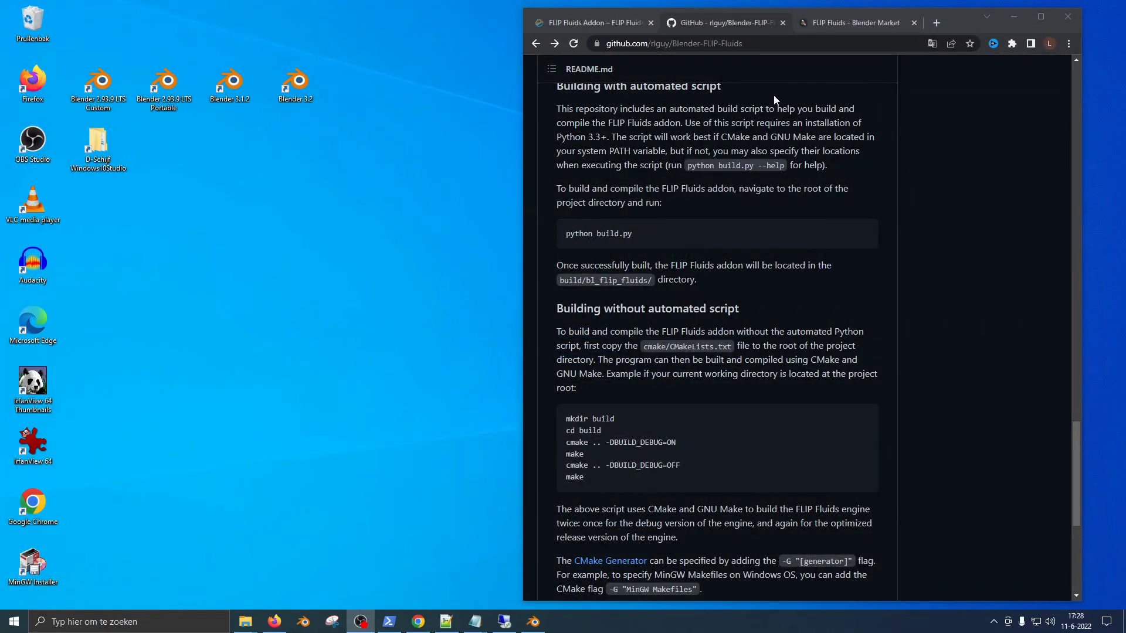
double_click(294, 86)
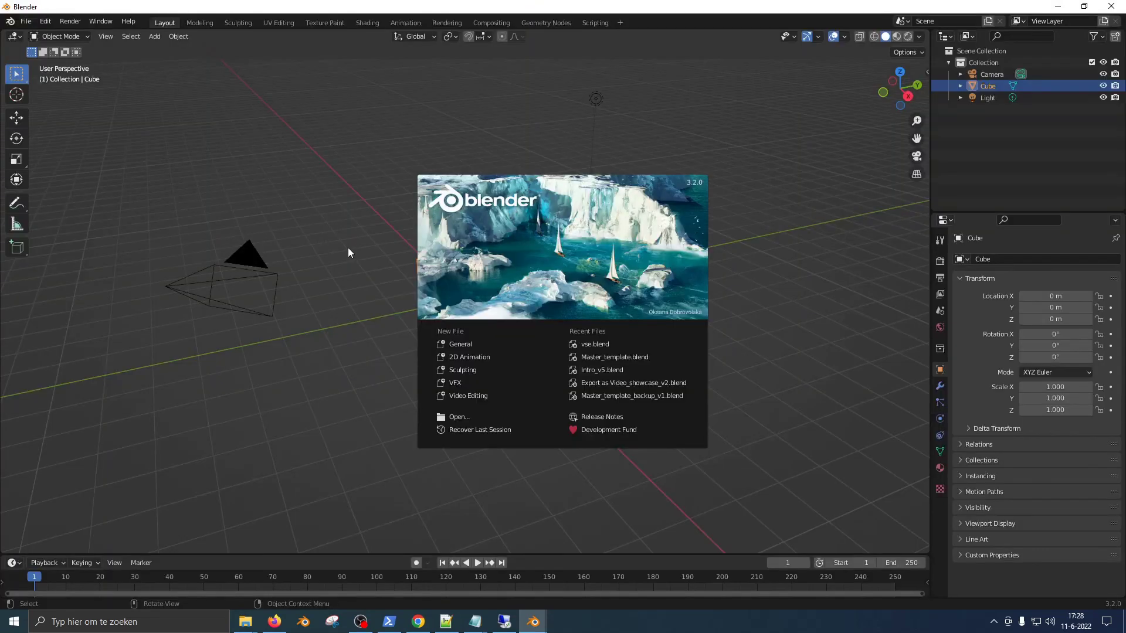
In a General scene, delete the cube, camera and light, then show the FLIP Fluids sidebar tab.
left_click(452, 344)
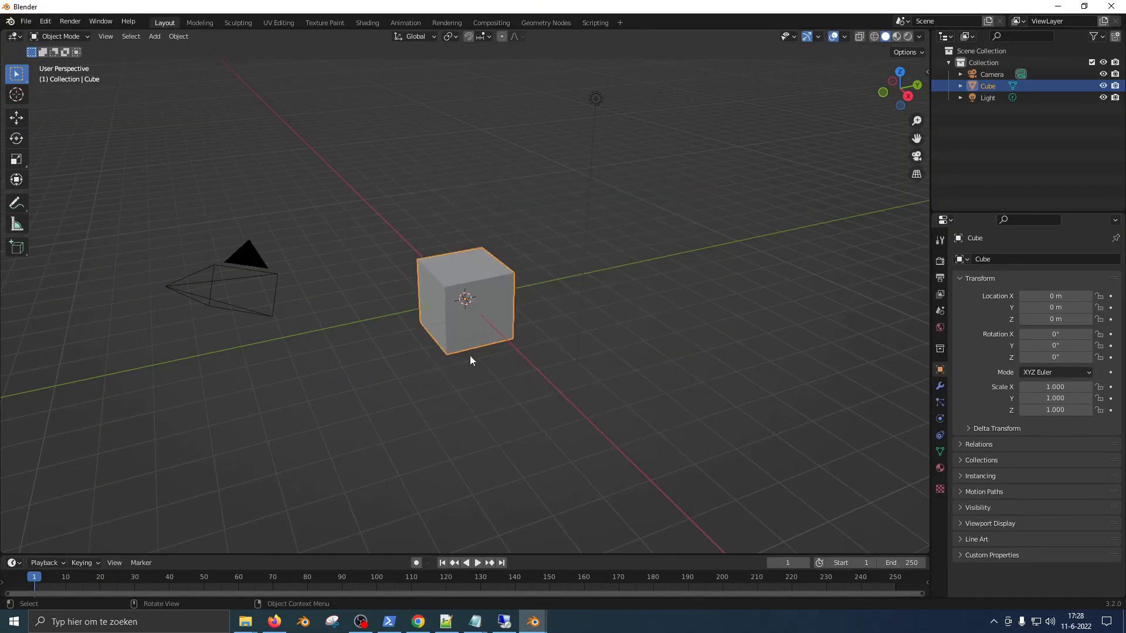
key("x")
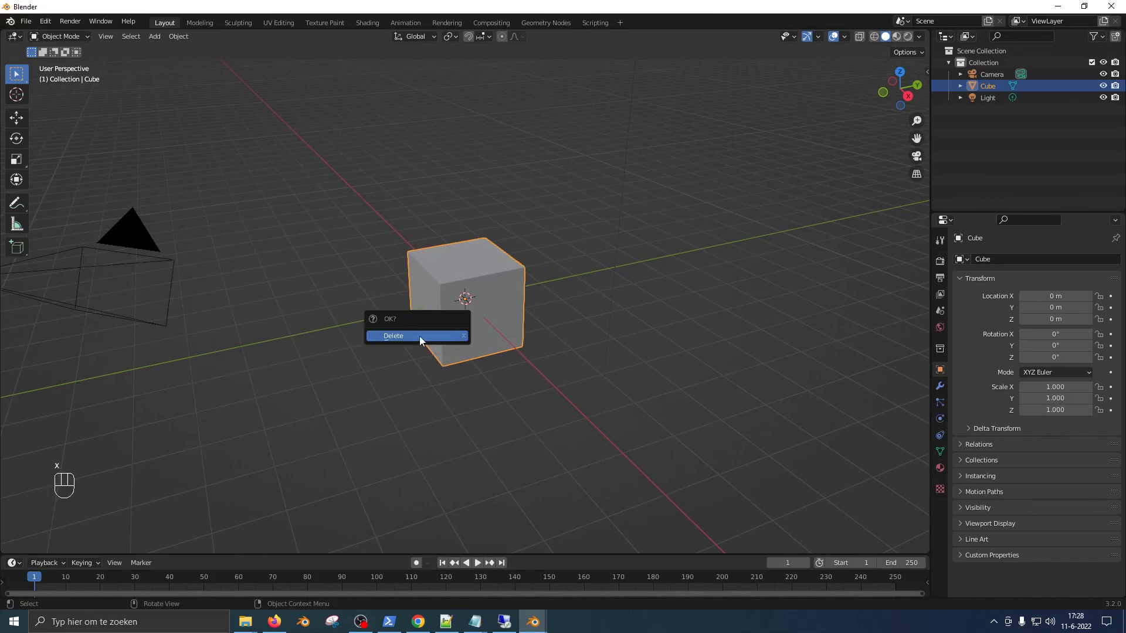
left_click(449, 334)
key("a")
key("x")
left_click(499, 353)
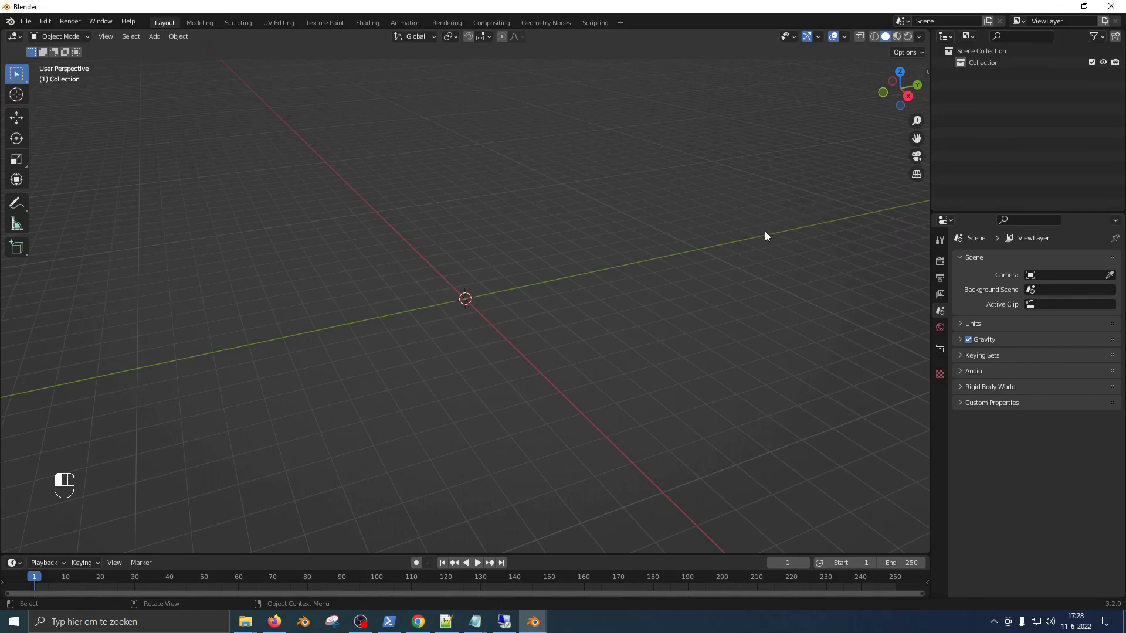
key("n")
key("n")
key("n")
key("n")
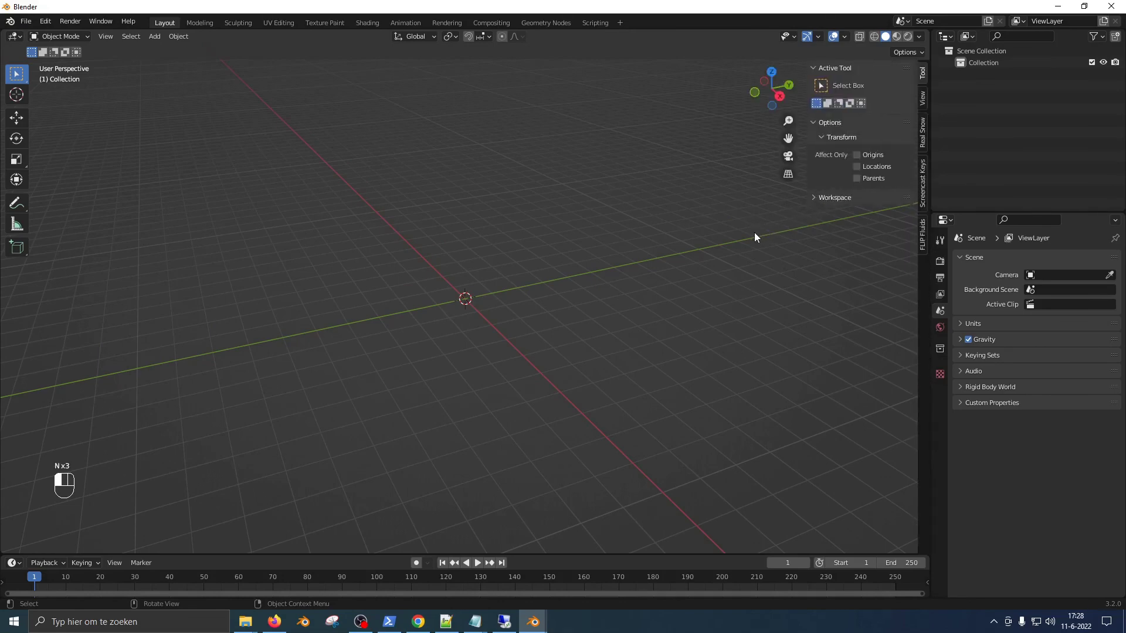
key("n")
key("n")
key("n")
key("n")
key("n")
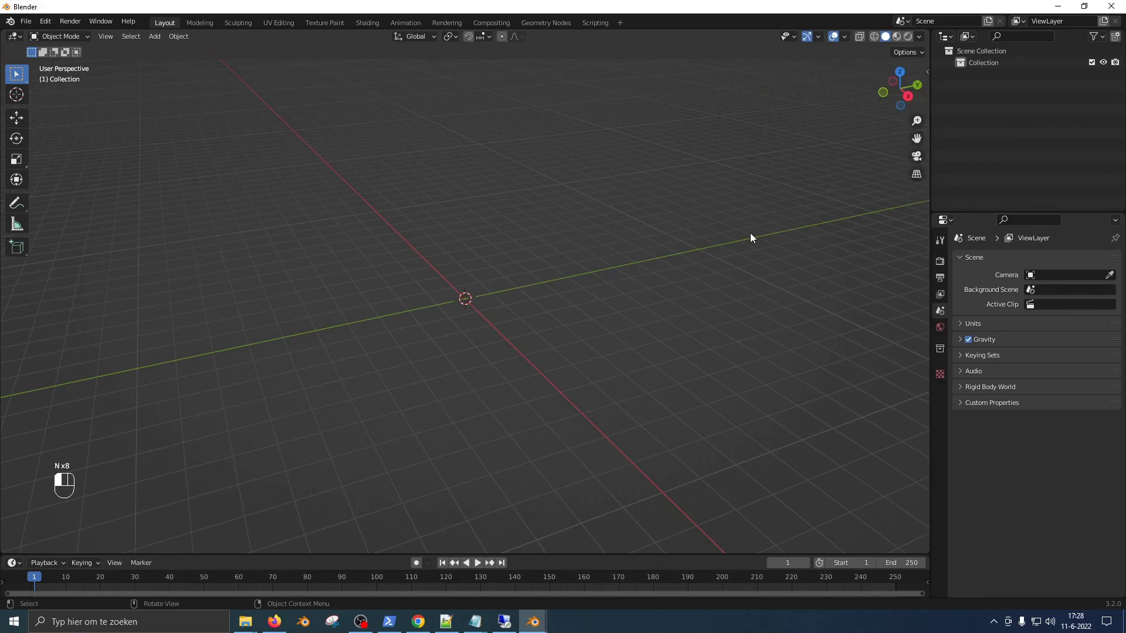